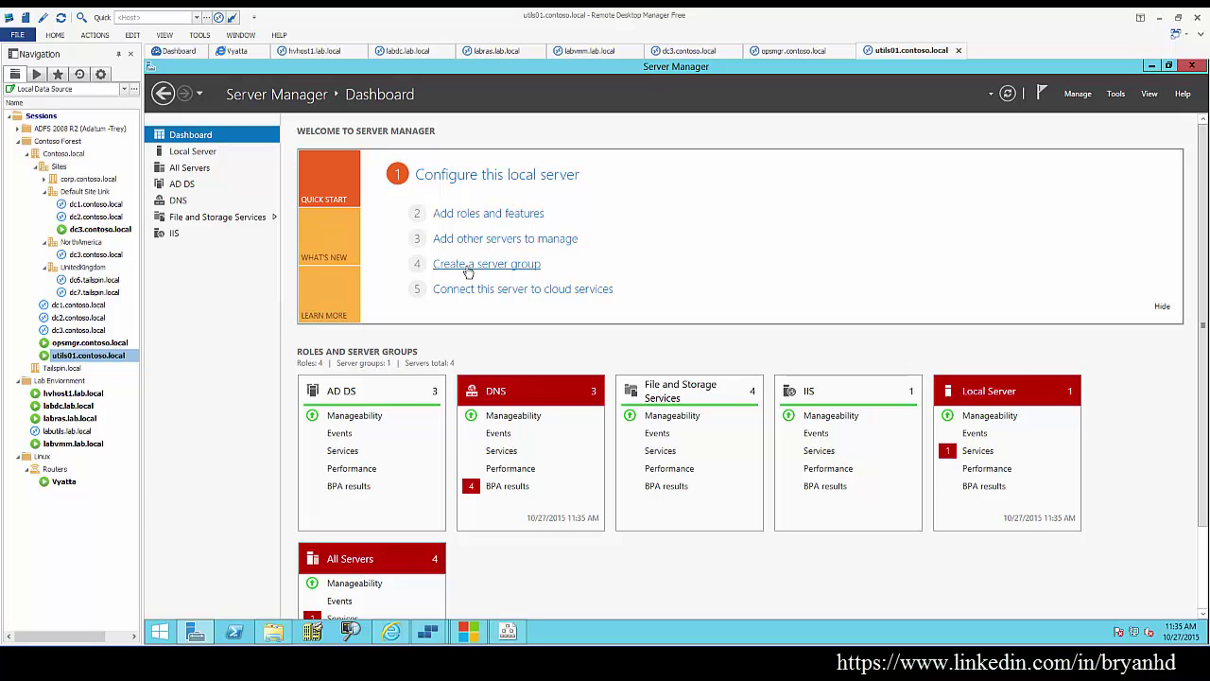
# Start a new server group and search Active Directory in contoso for computers whose names begin with DC
pyautogui.click(506, 269)
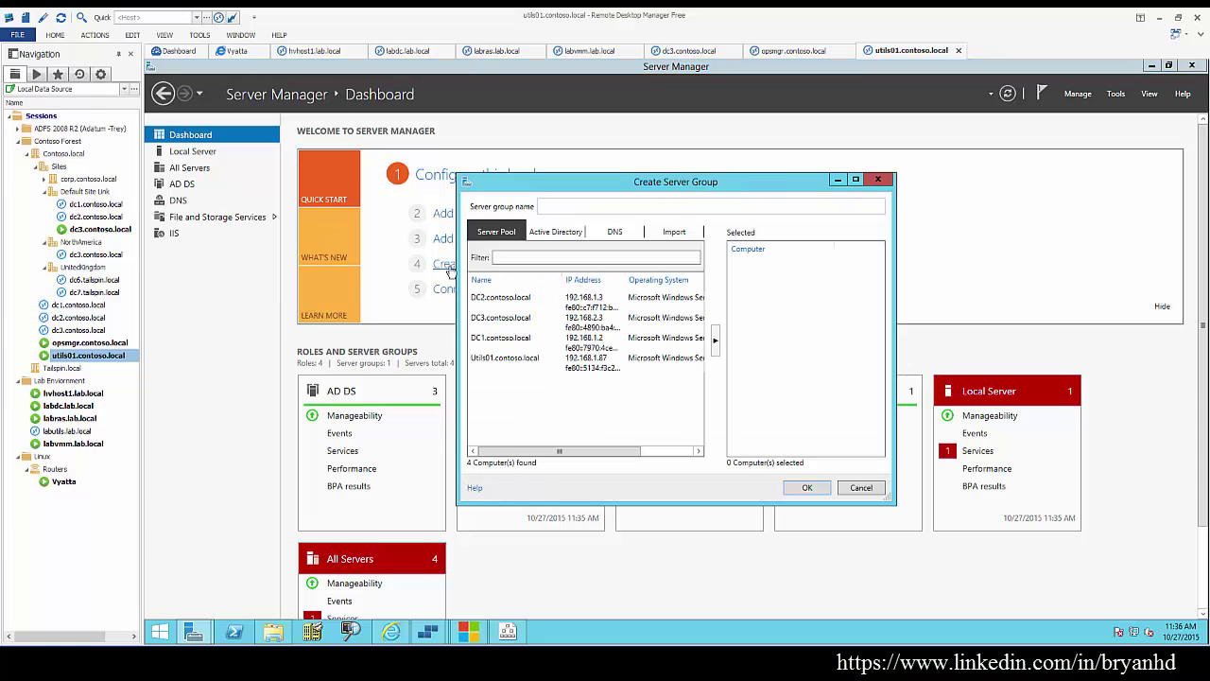
pyautogui.click(552, 241)
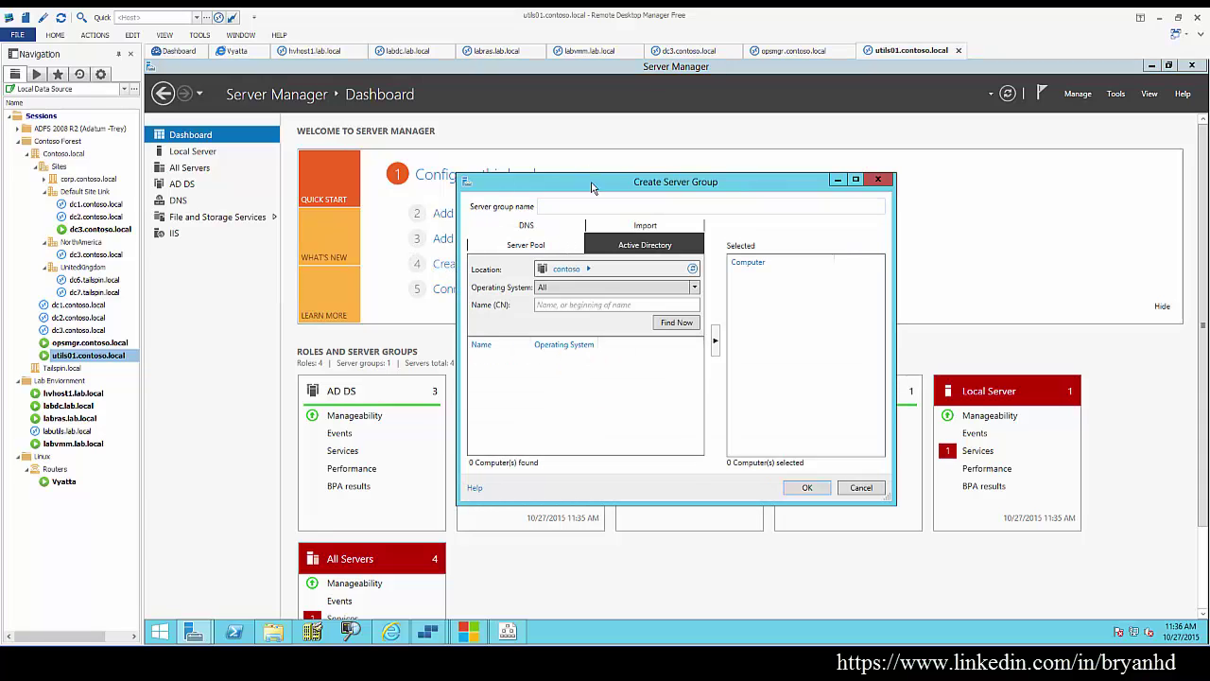
pyautogui.moveTo(755, 175); pyautogui.dragTo(779, 174)
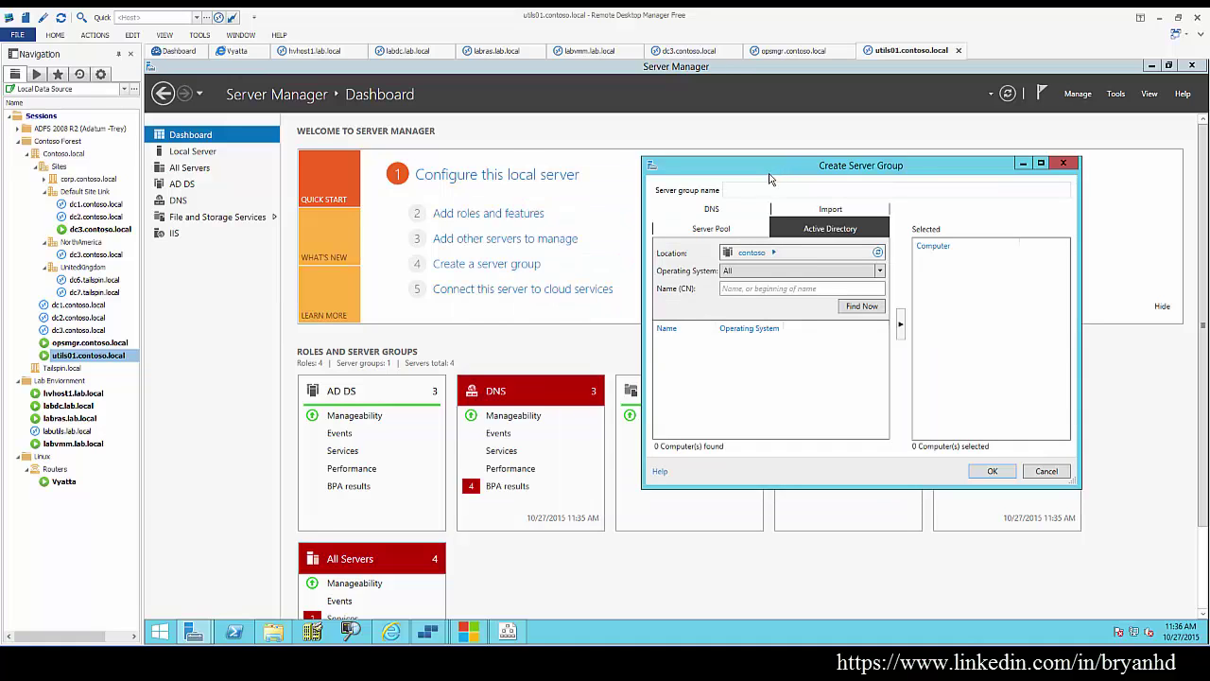
pyautogui.click(752, 286)
pyautogui.write('DC')
pyautogui.press('Return')
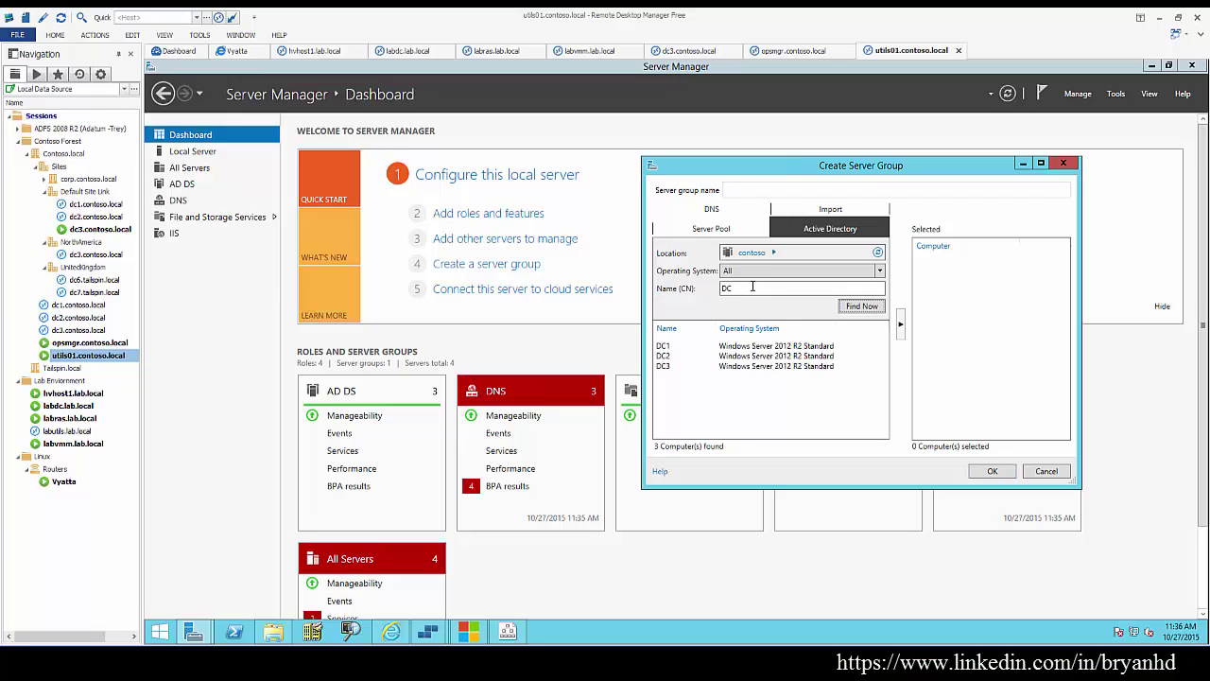
# Add DC1, DC2 and DC3 to the new server group and create it under the name Contoso DCs
pyautogui.moveTo(753, 346); pyautogui.dragTo(754, 367)
pyautogui.click(900, 324)
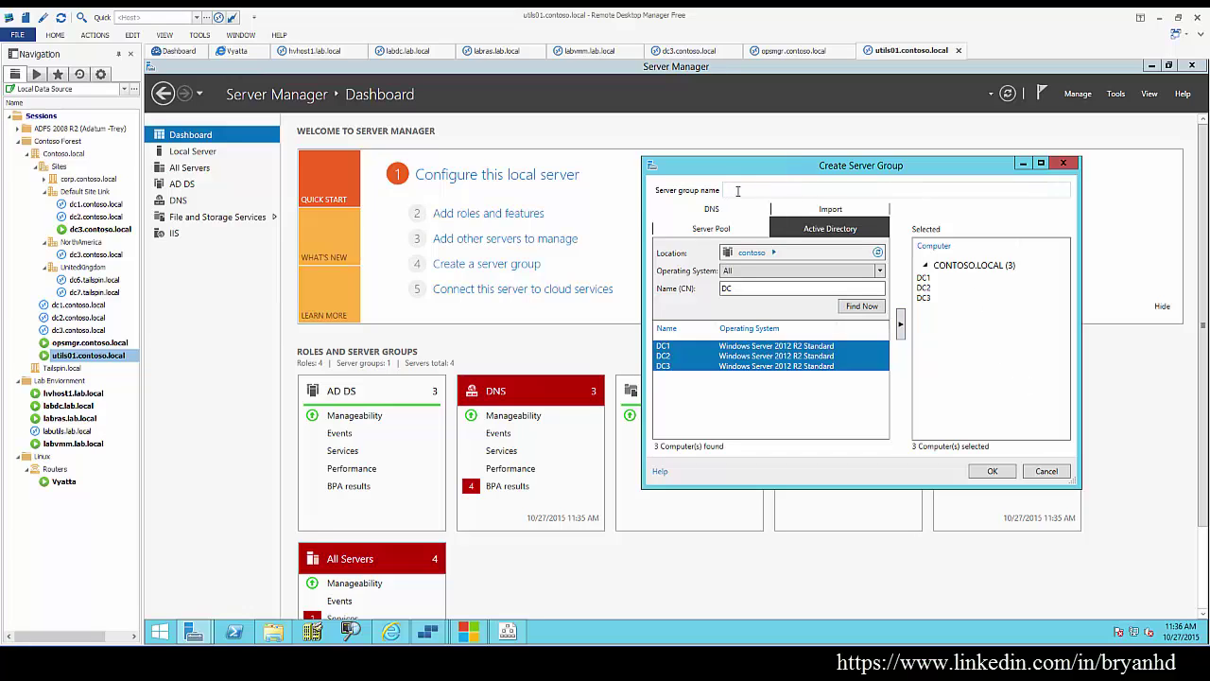
pyautogui.click(737, 190)
pyautogui.write('Contoso DCs')
pyautogui.click(992, 471)
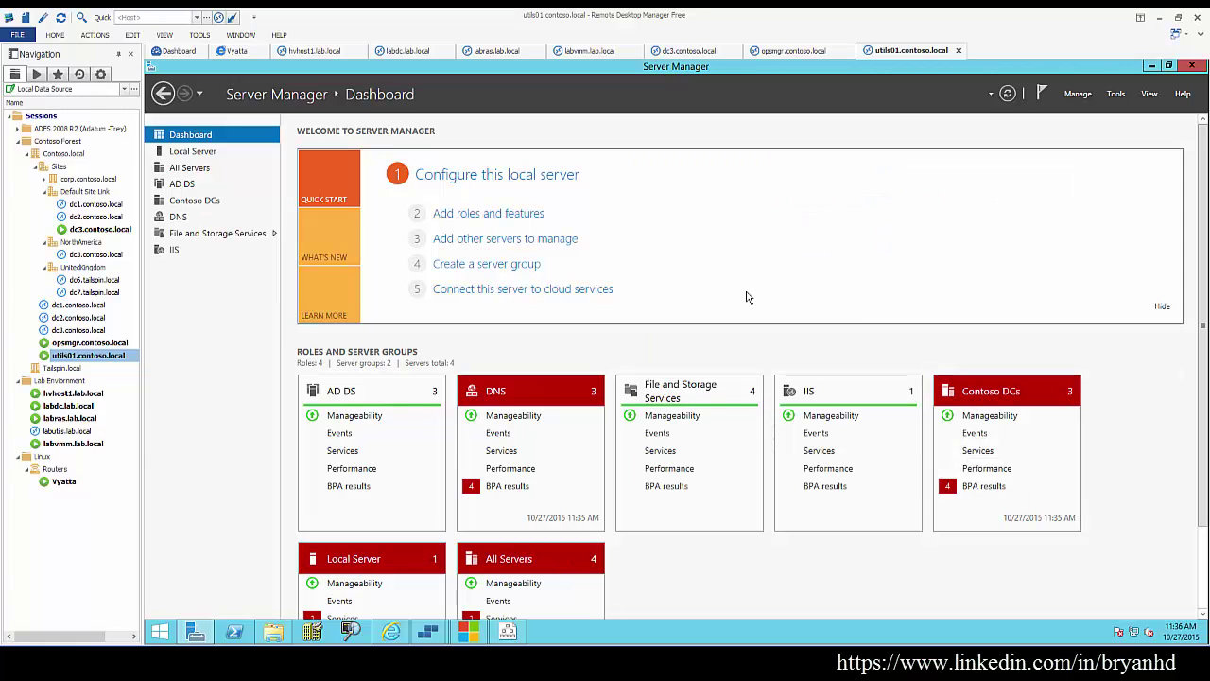
# Start a Best Practices Analyzer scan of DC1, DC2 and DC3 from the Contoso DCs server group
pyautogui.click(194, 201)
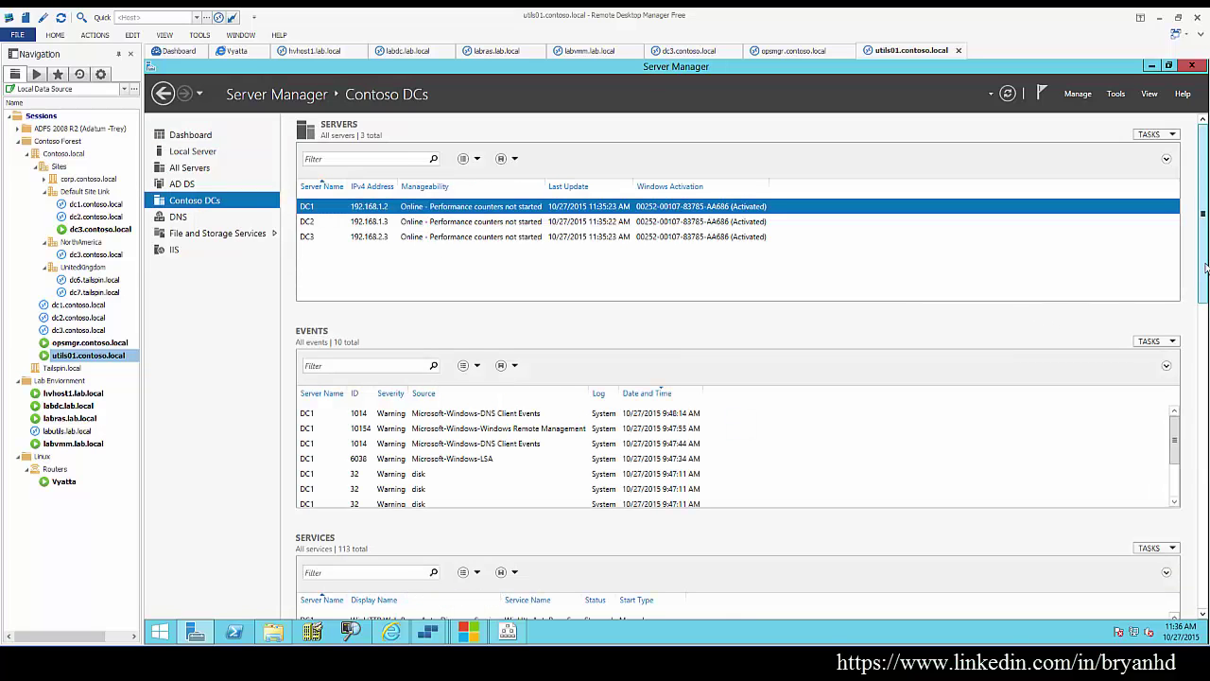
pyautogui.moveTo(1205, 275); pyautogui.dragTo(1204, 421)
pyautogui.click(1155, 357)
pyautogui.click(1156, 371)
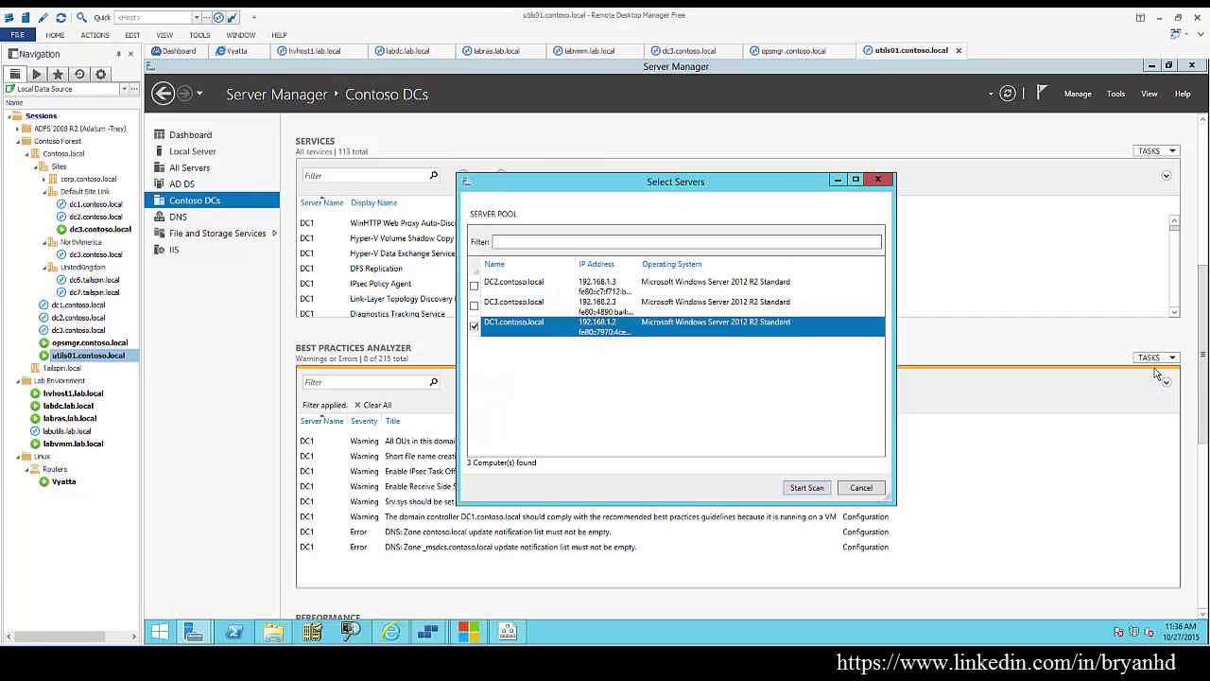
pyautogui.click(474, 306)
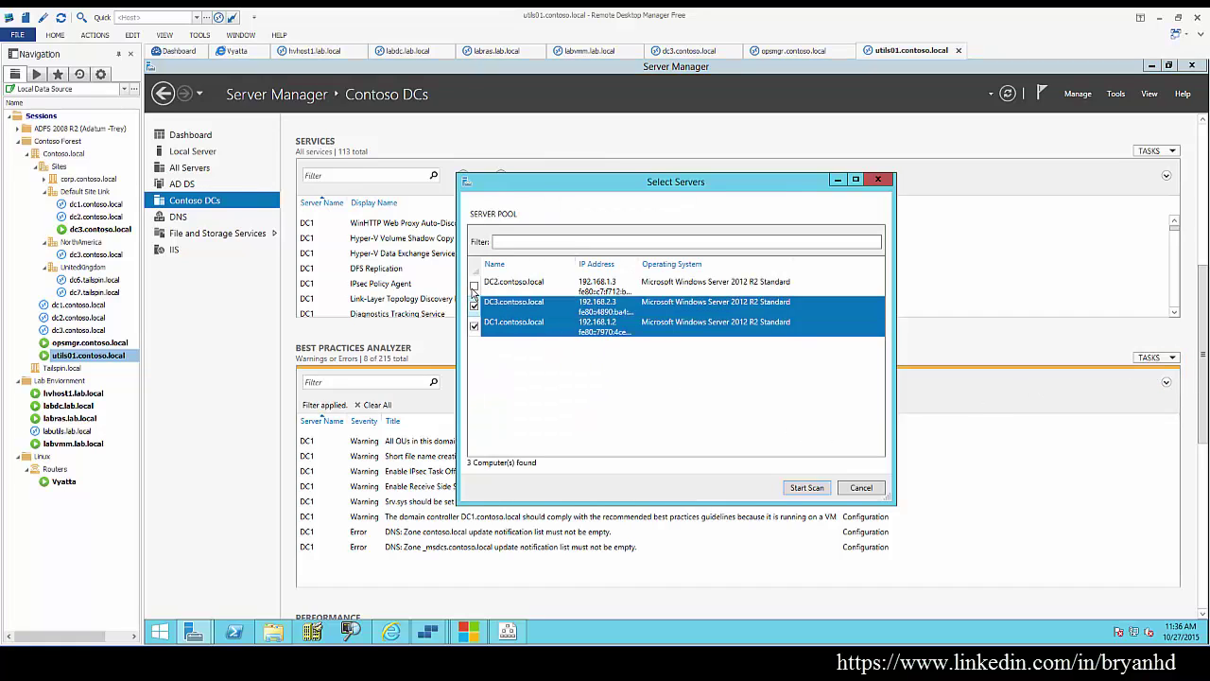
pyautogui.click(474, 285)
pyautogui.click(805, 486)
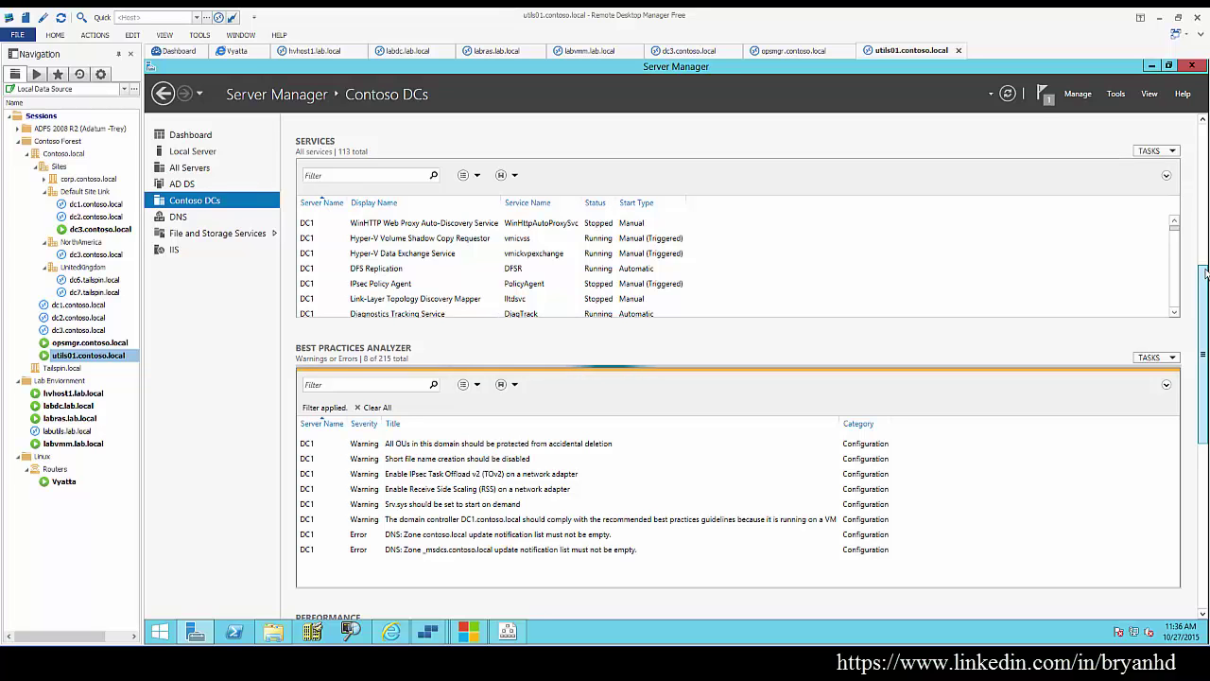
# Show DC2's Best Practices Analyzer results, sort them by severity and examine the DNS loopback address entry
pyautogui.moveTo(1205, 272); pyautogui.dragTo(1191, 133)
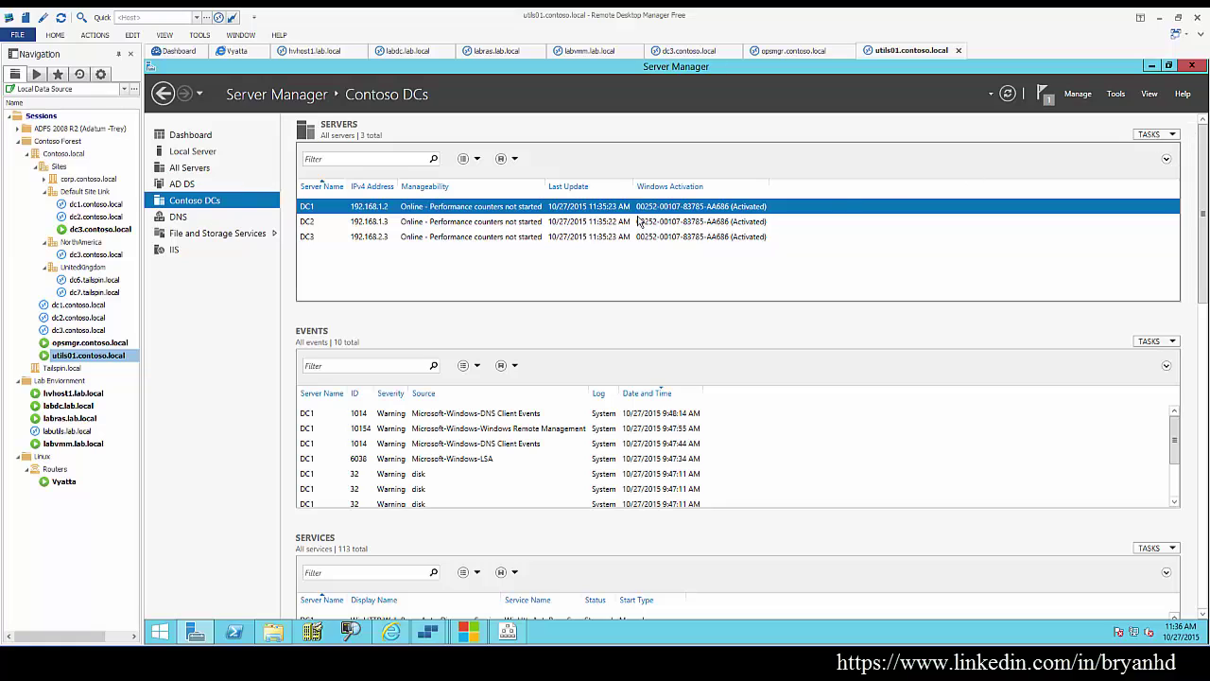
pyautogui.click(428, 223)
pyautogui.click(391, 236)
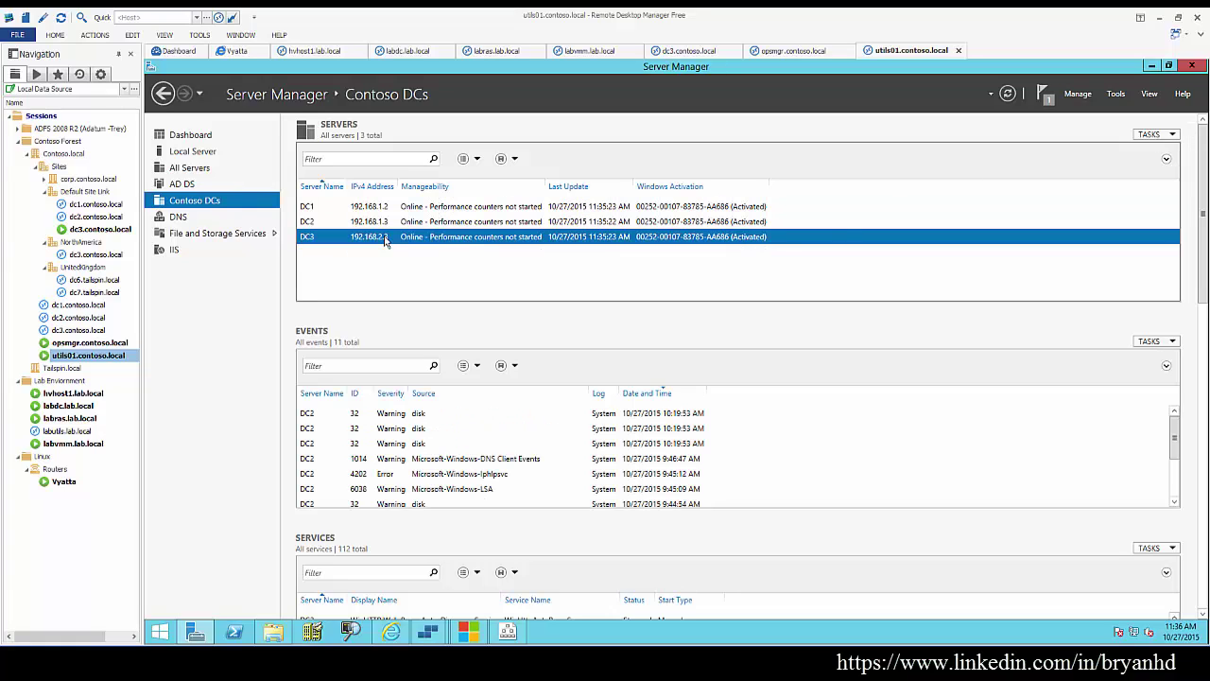
pyautogui.click(395, 227)
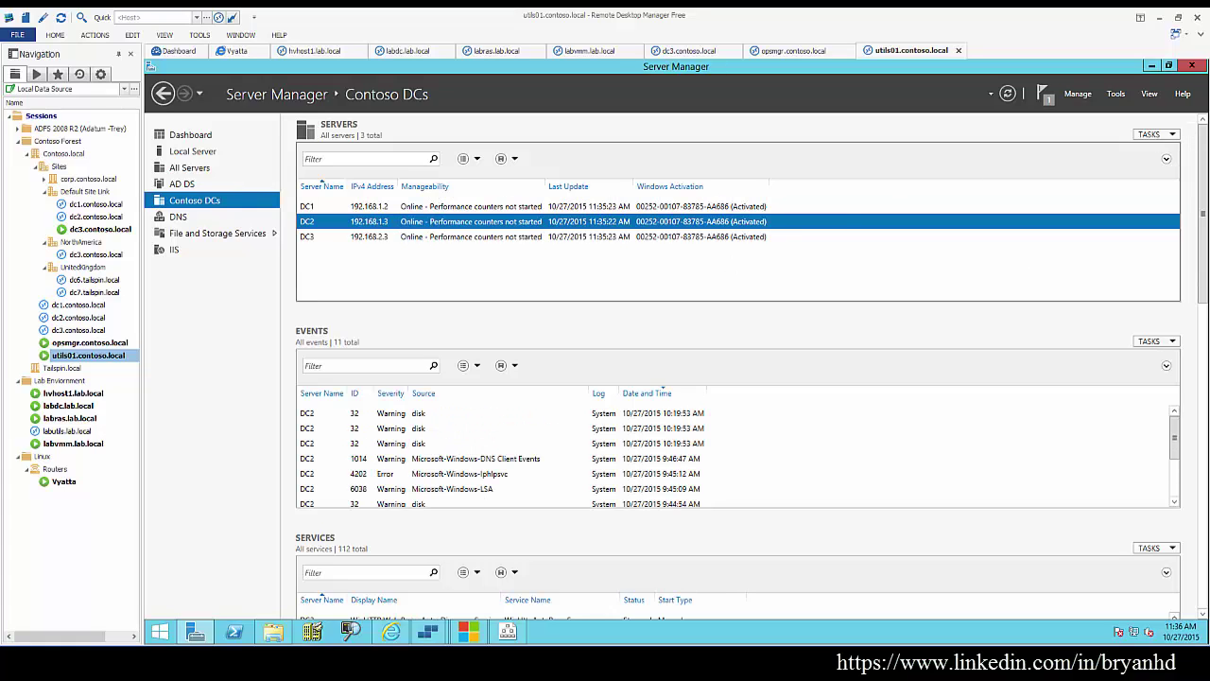
pyautogui.moveTo(1202, 239); pyautogui.dragTo(1202, 402)
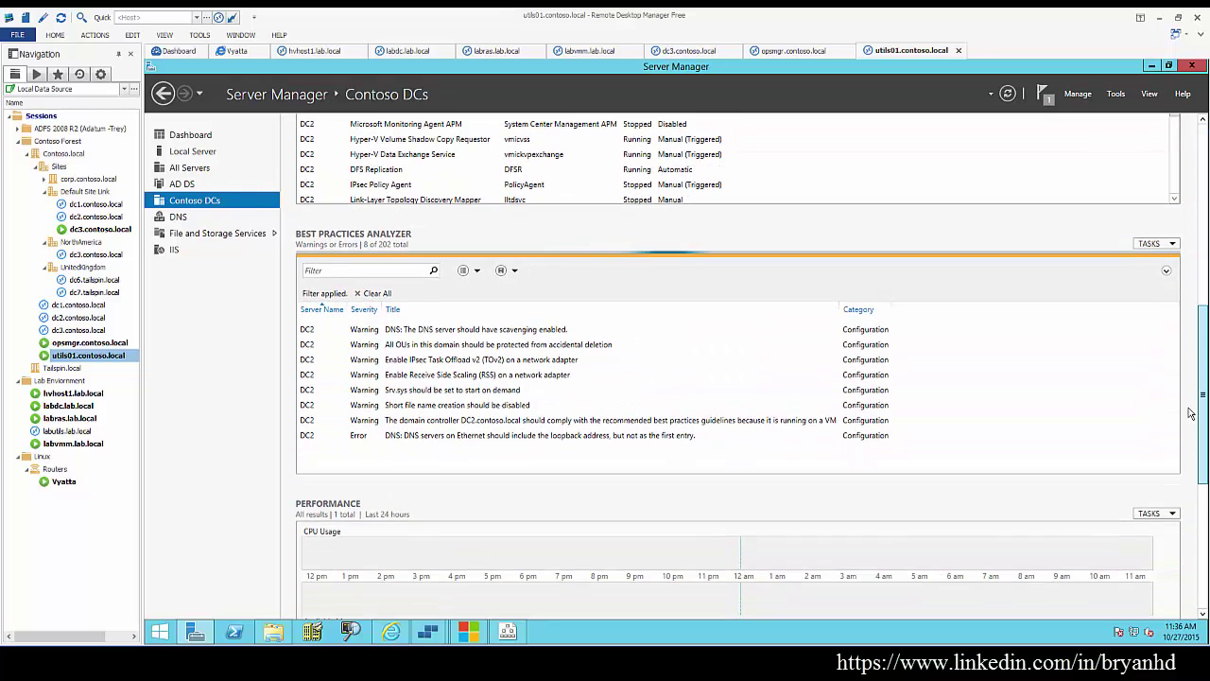
pyautogui.click(365, 310)
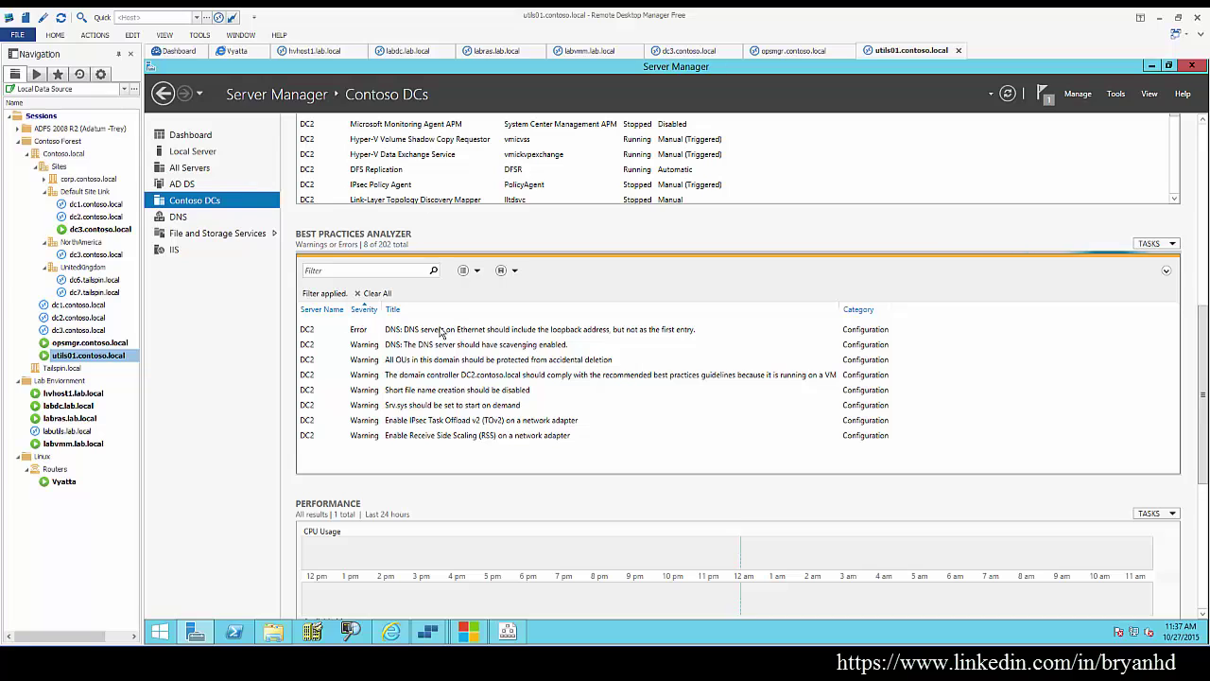
pyautogui.click(529, 331)
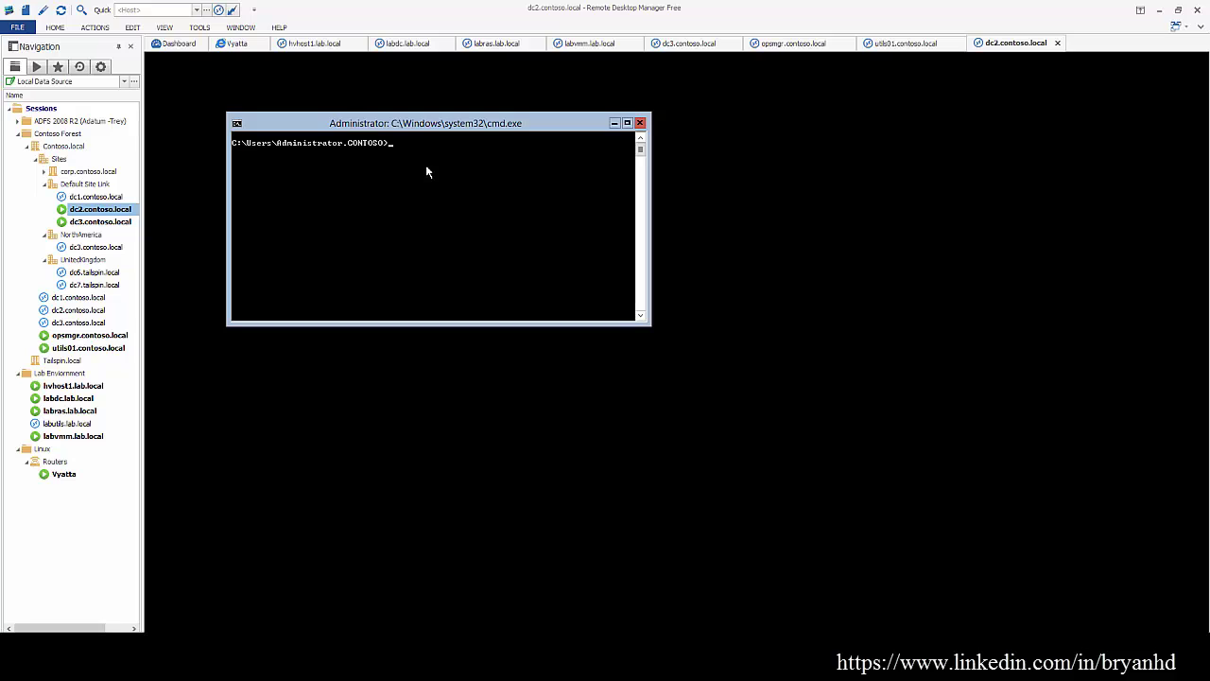
# In the dc2.contoso.local session, run sconfig and open the network settings of the adapter with index 10
pyautogui.write('nfig')
pyautogui.press('Return')
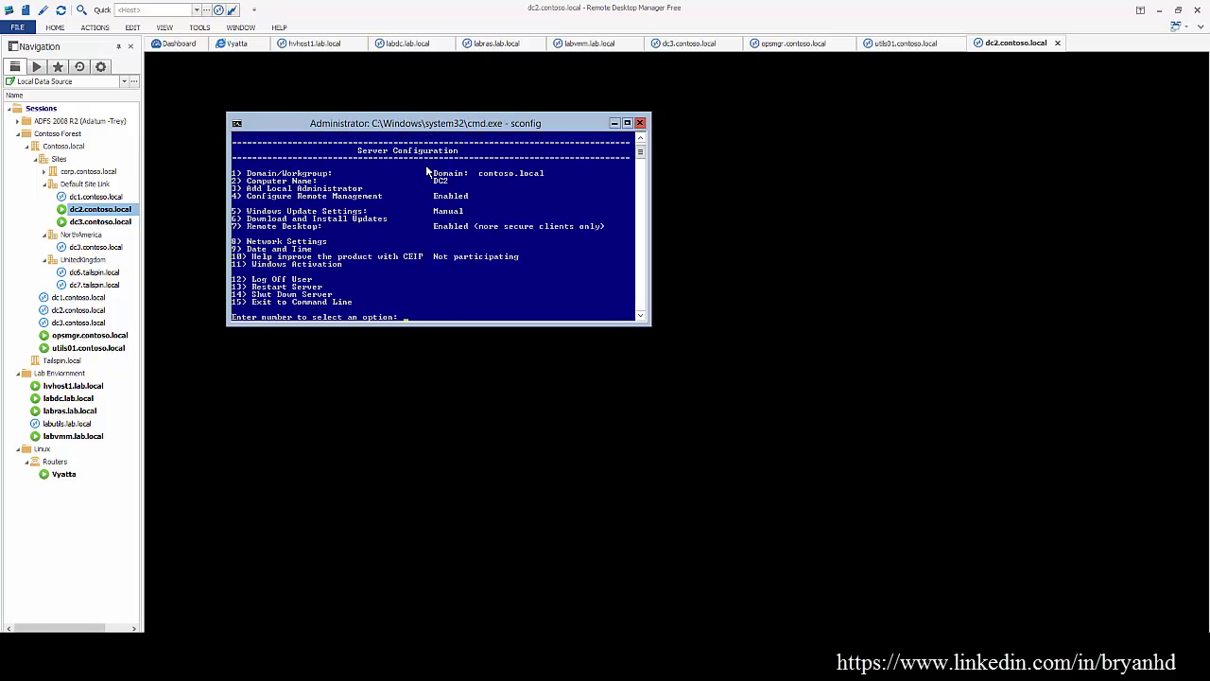
pyautogui.write('8')
pyautogui.press('Return')
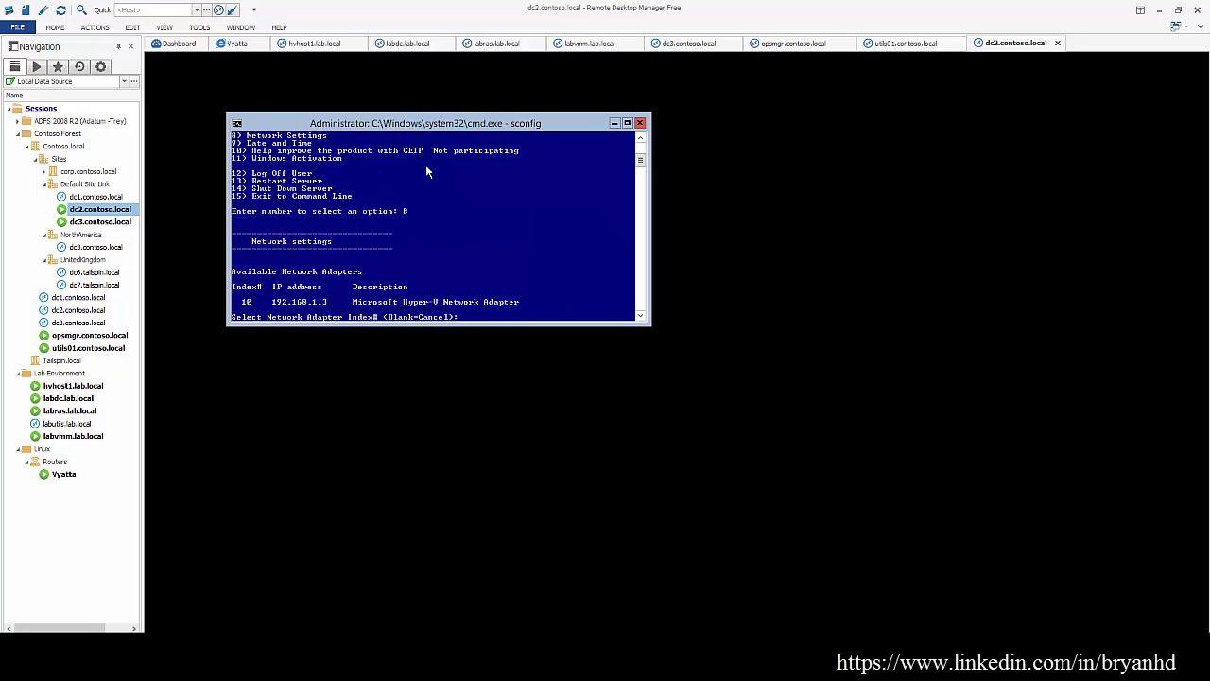
pyautogui.write('10')
pyautogui.press('Return')
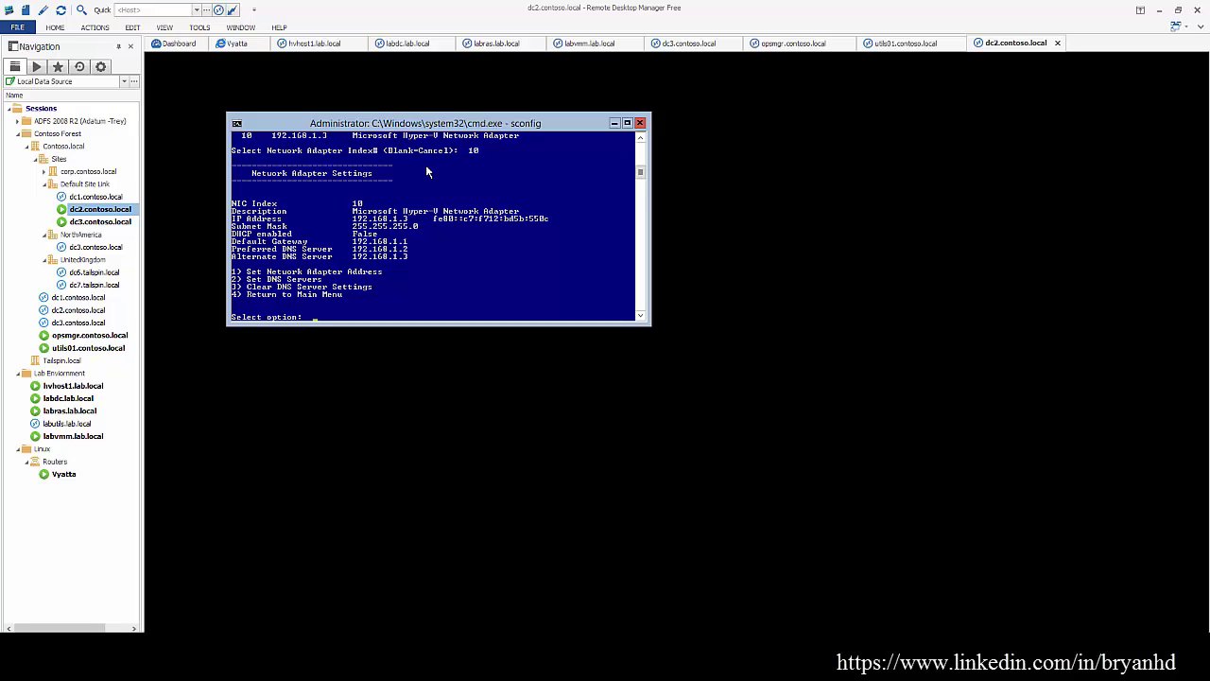
# Set DC2's preferred DNS server to 192.168.1.2 and its alternate DNS server to 172.0.0.1
pyautogui.write('2')
pyautogui.press('Return')
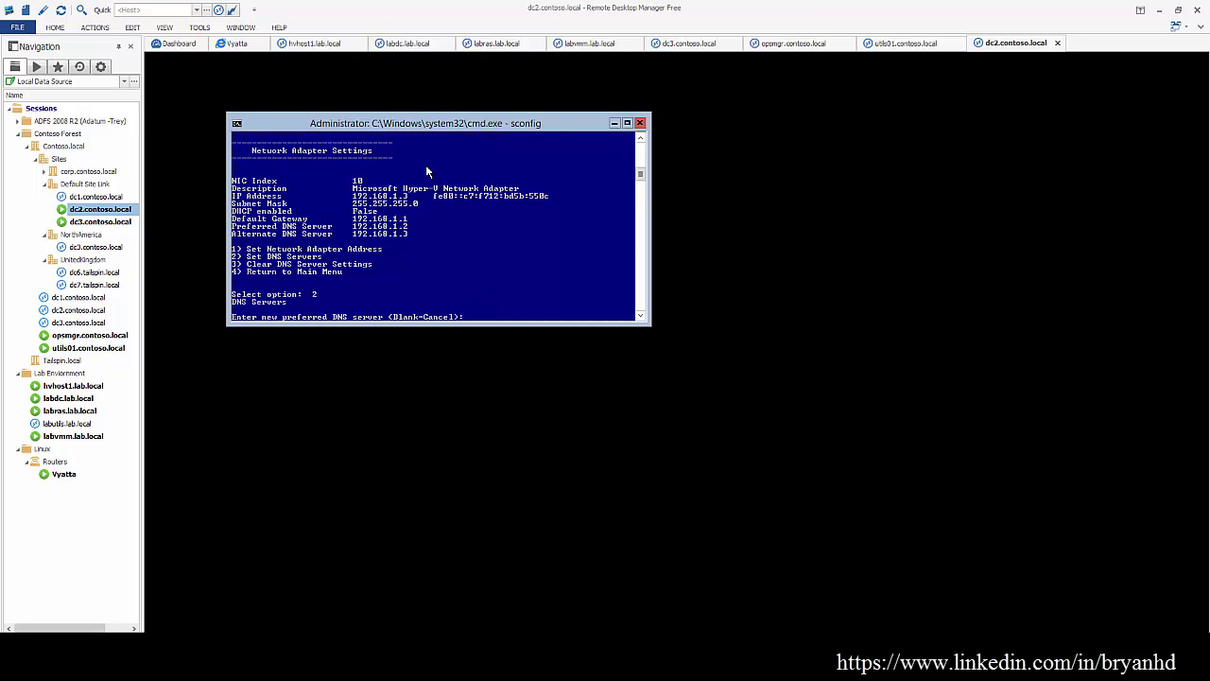
pyautogui.write('192.1.68.1.2')
pyautogui.press('Return')
pyautogui.press('Return')
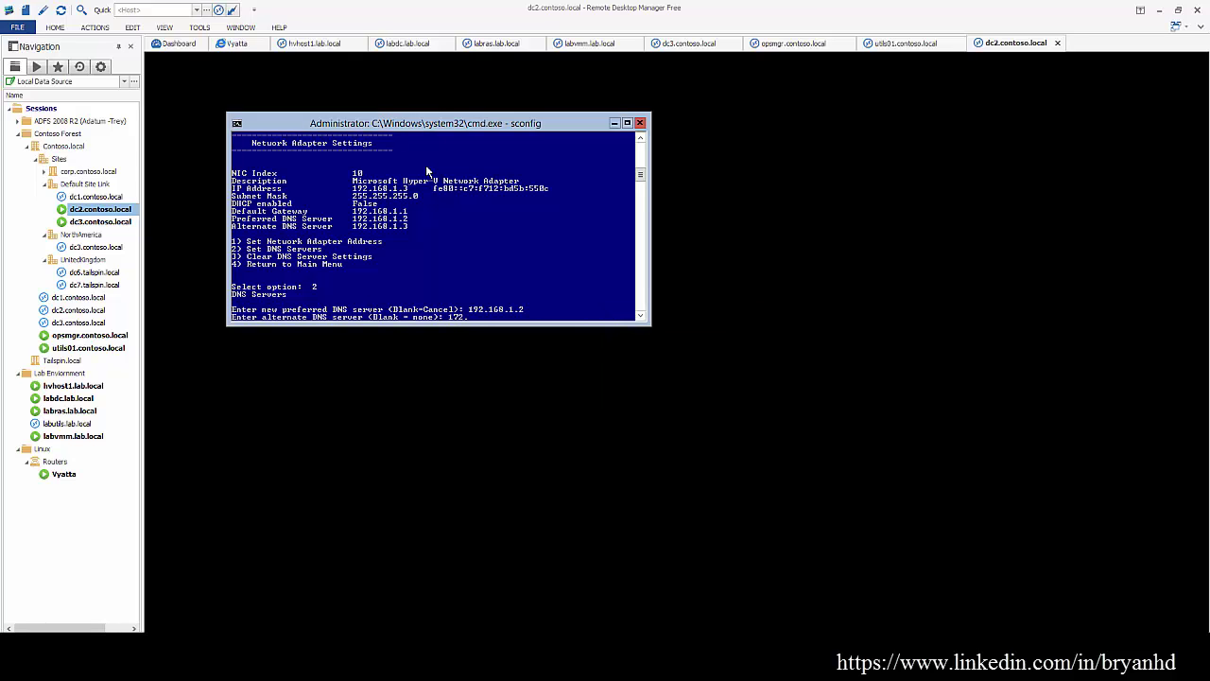
pyautogui.write('172.0.0.1')
pyautogui.press('Return')
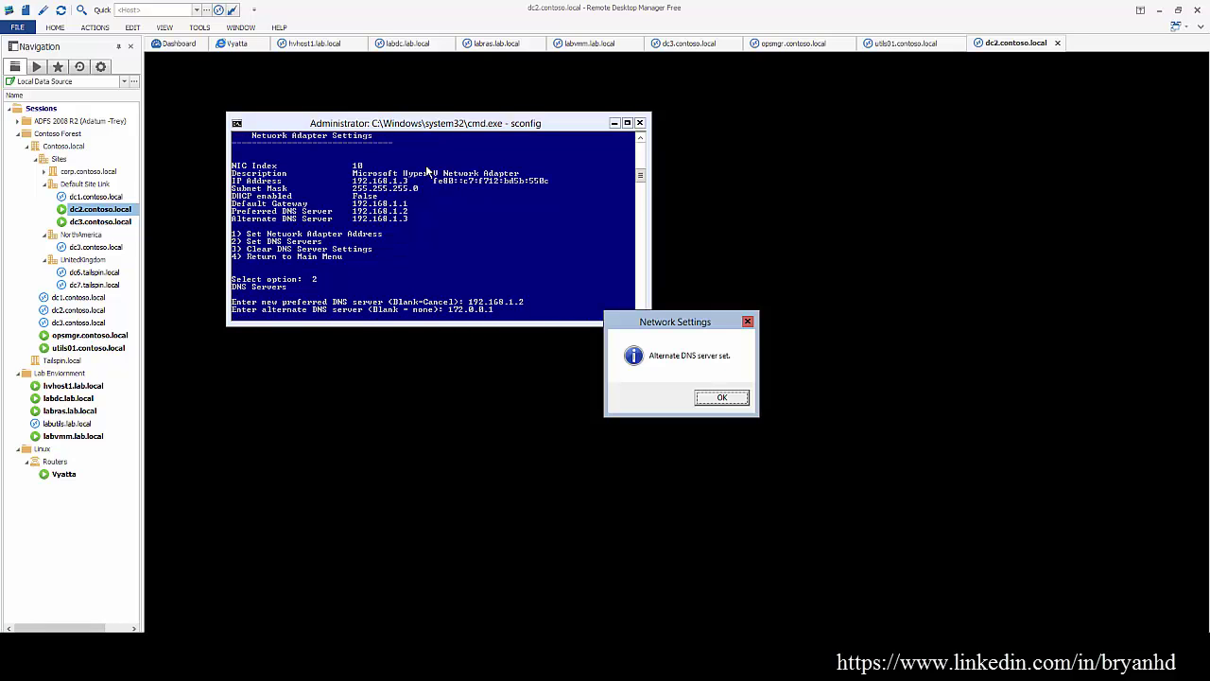
pyautogui.press('Return')
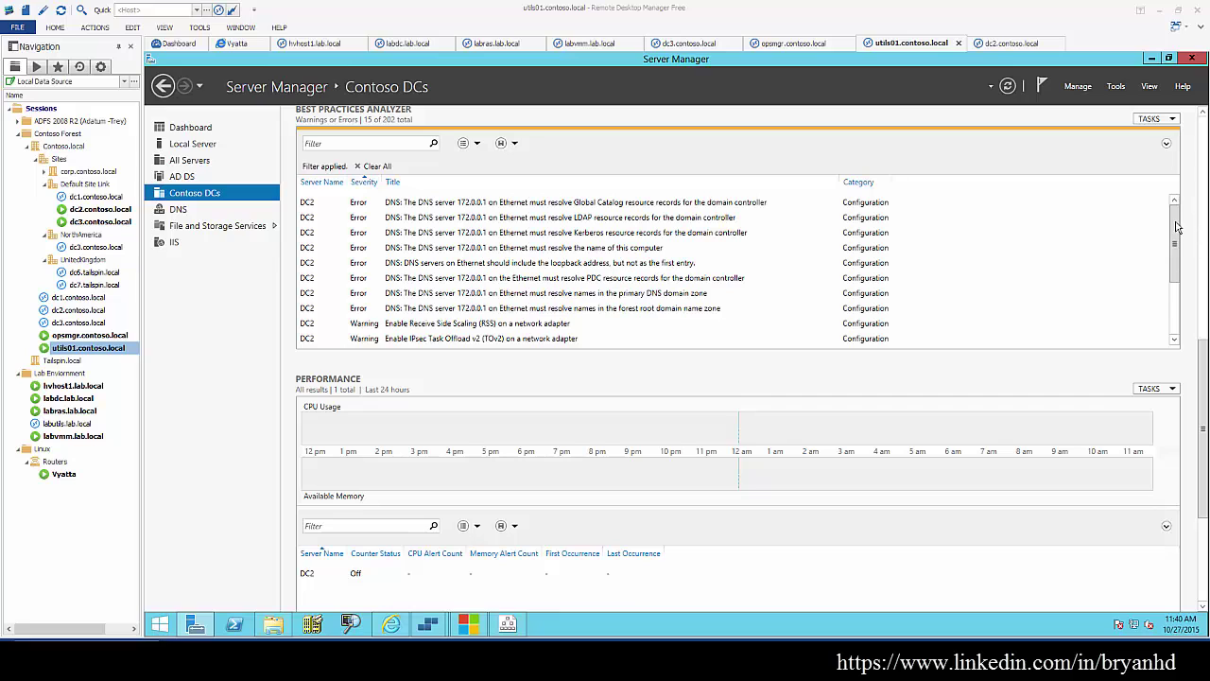
# Back in the utils01.contoso.local session, review DC2's new Best Practices Analyzer results and the other sections of the Contoso DCs page
pyautogui.scroll(-2, 1037, 275)
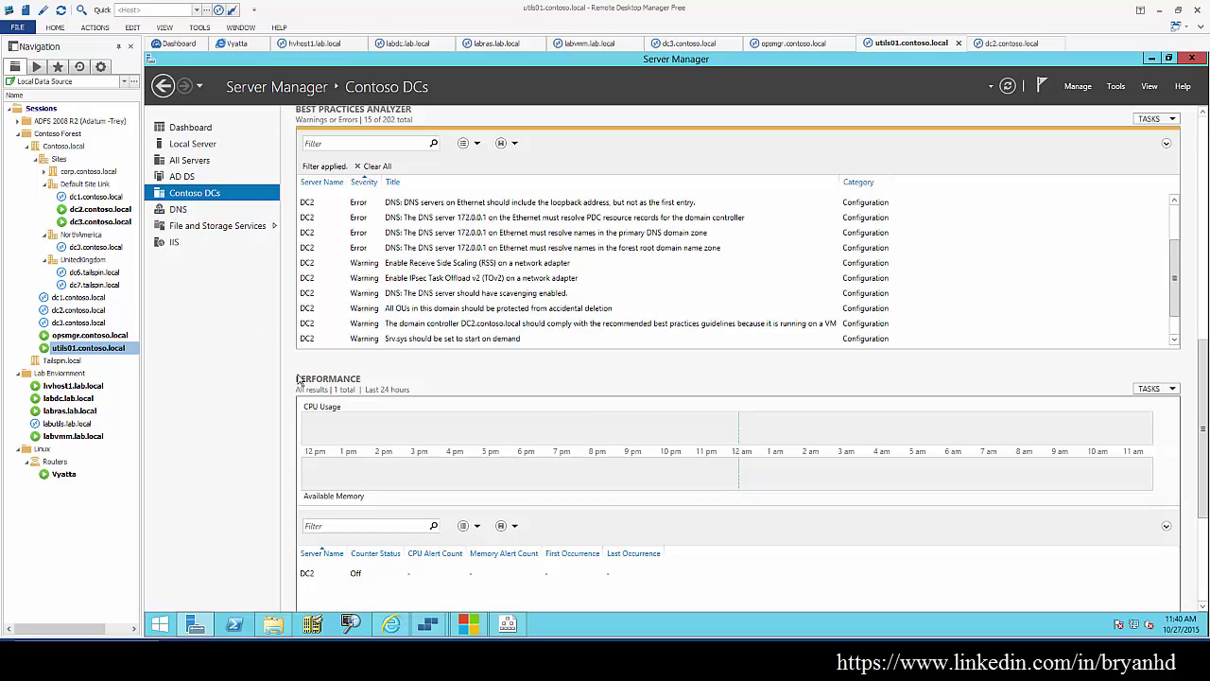
pyautogui.scroll(10, 493, 218)
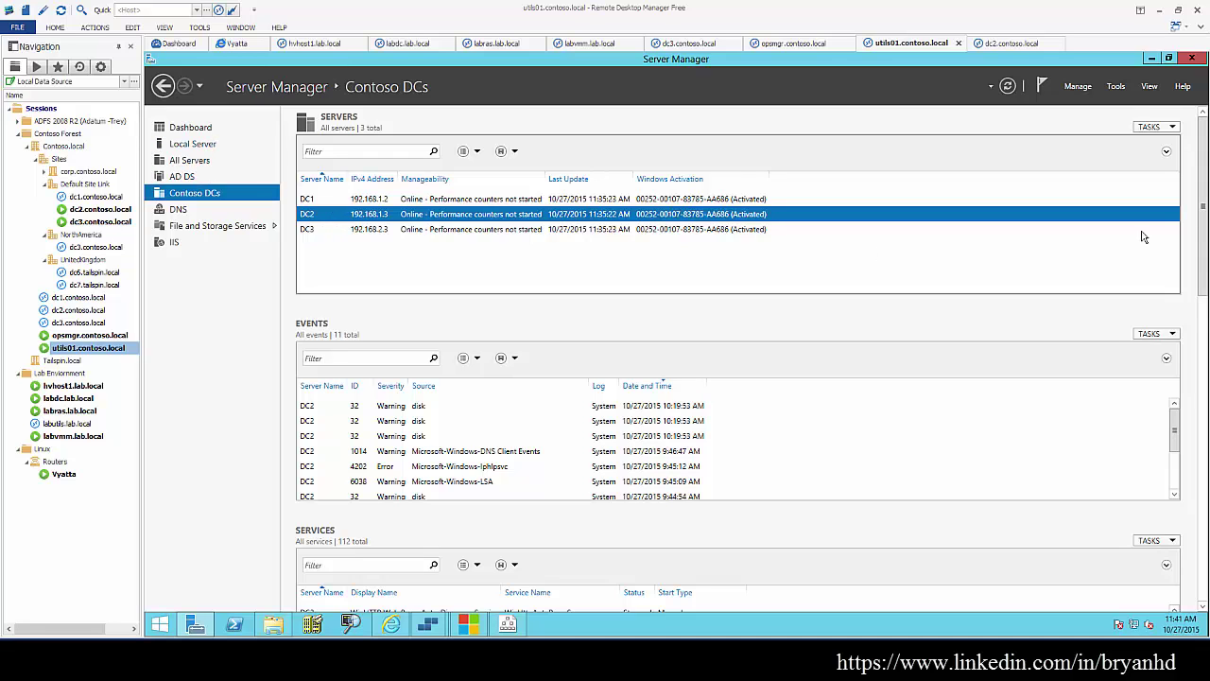
pyautogui.moveTo(1202, 276); pyautogui.dragTo(1202, 522)
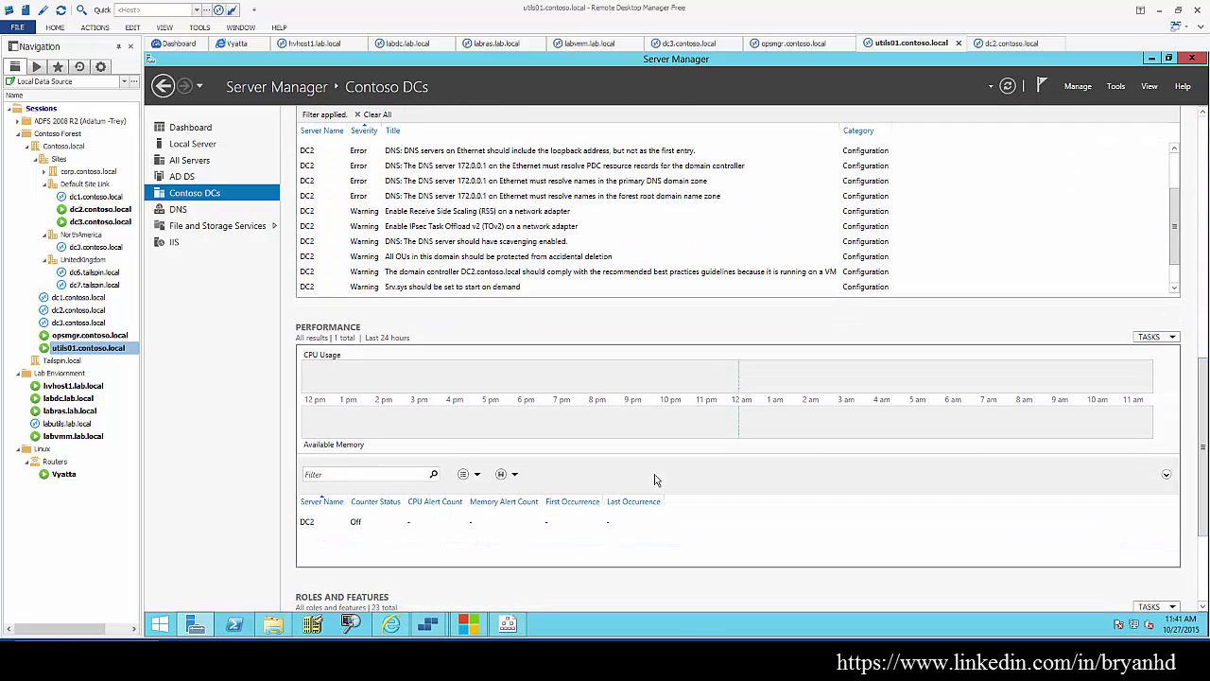
# In PowerShell, list the remote administration features with get-windowsfeature *rsat*
pyautogui.click(234, 624)
pyautogui.click(465, 289)
pyautogui.write('get-window')
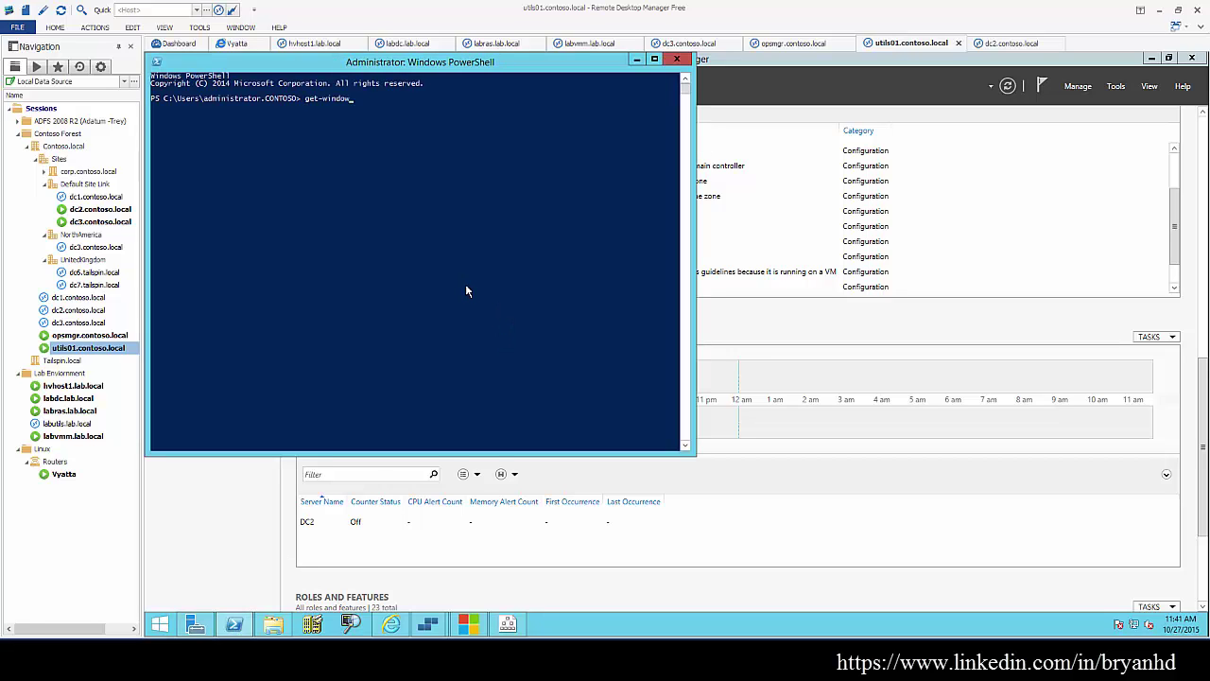
pyautogui.write('sfeature')
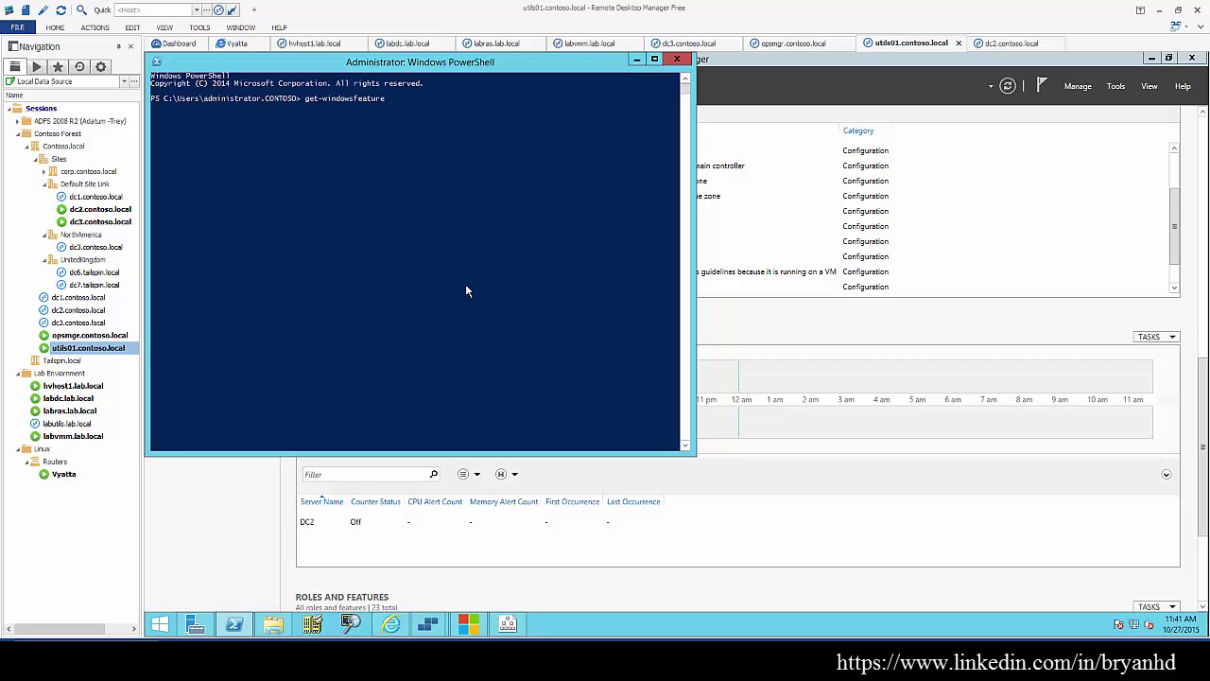
pyautogui.write(' *rsat*')
pyautogui.press('Return')
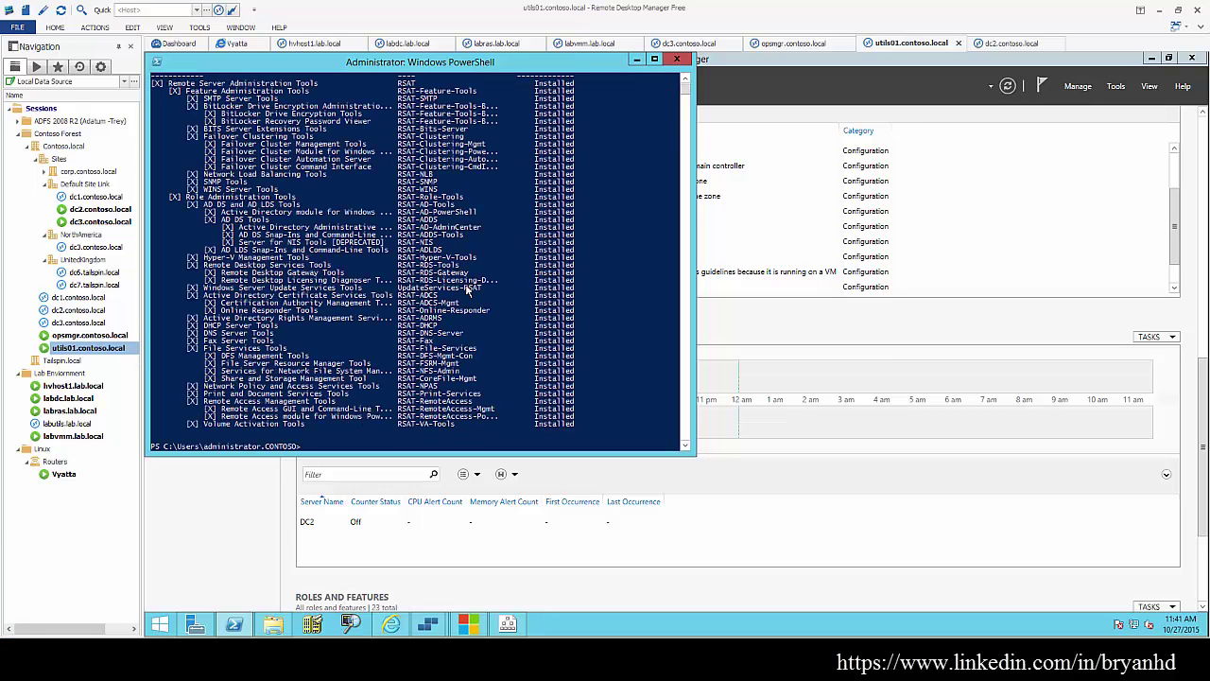
# Clear the console, run Install-WindowsFeature RSAT -IncludeAllSubFeature -IncludeManagementTools, and close PowerShell
pyautogui.write('cls')
pyautogui.press('Return')
pyautogui.write('install')
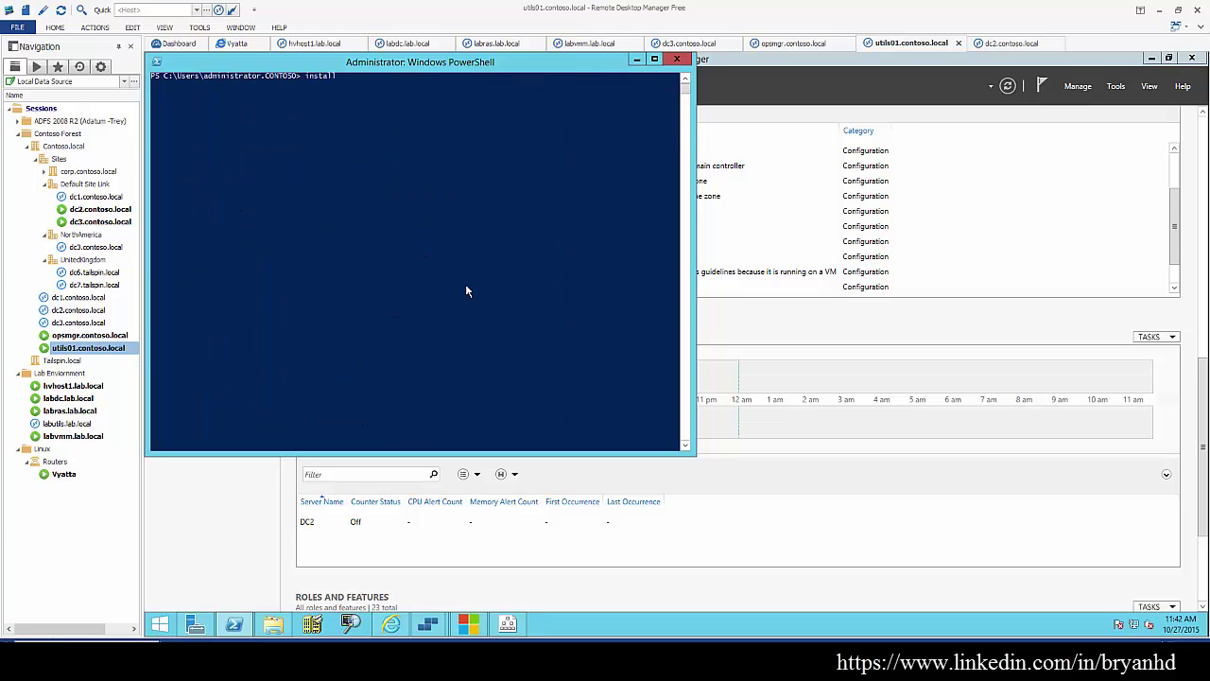
pyautogui.write('-w')
pyautogui.press('Tab')
pyautogui.write('RSAT -I')
pyautogui.press('Tab')
pyautogui.write('-I')
pyautogui.press('Tab')
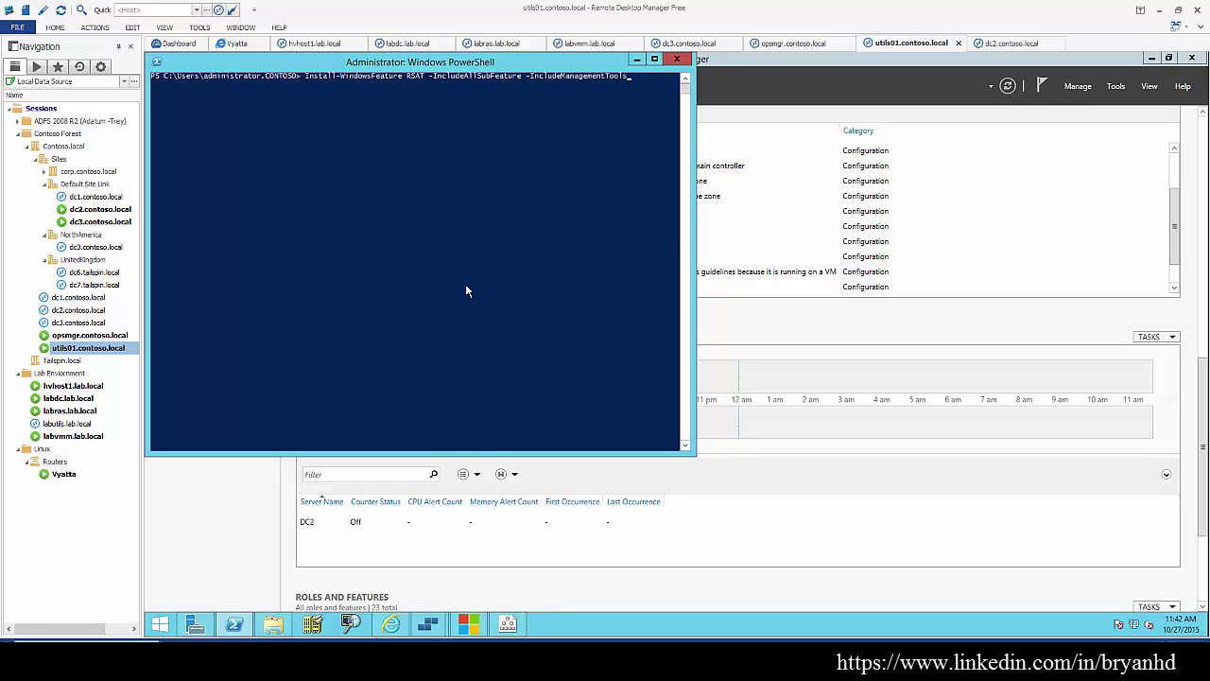
pyautogui.press('Return')
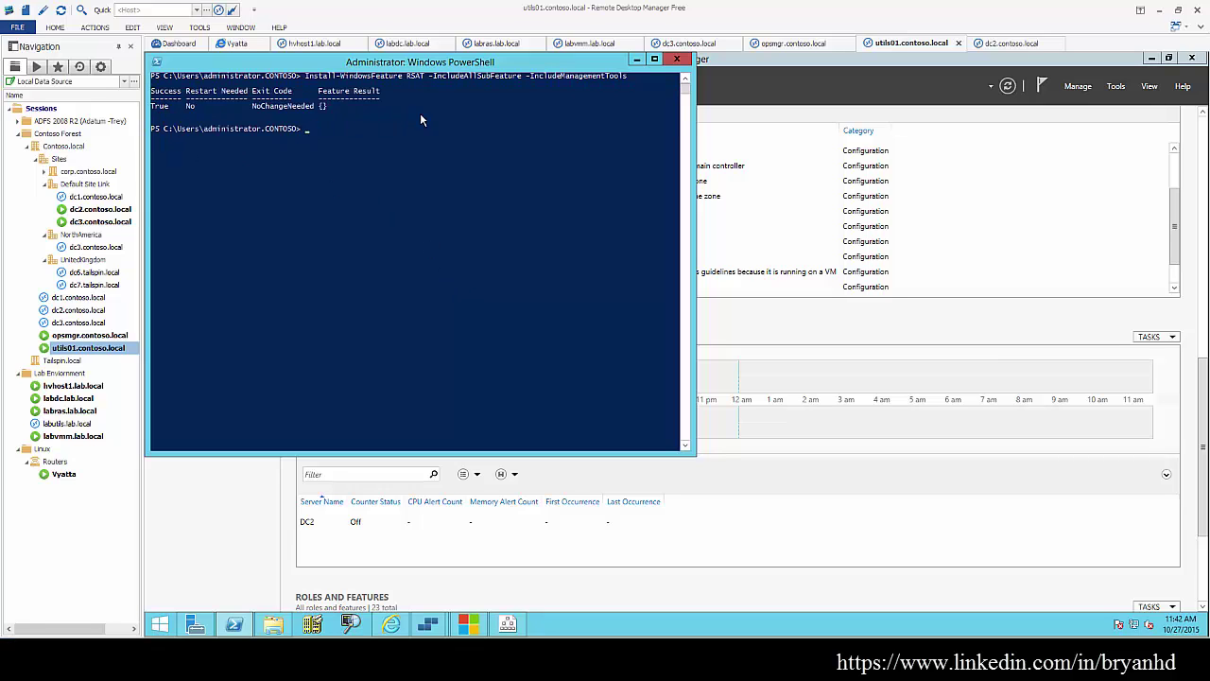
pyautogui.click(676, 59)
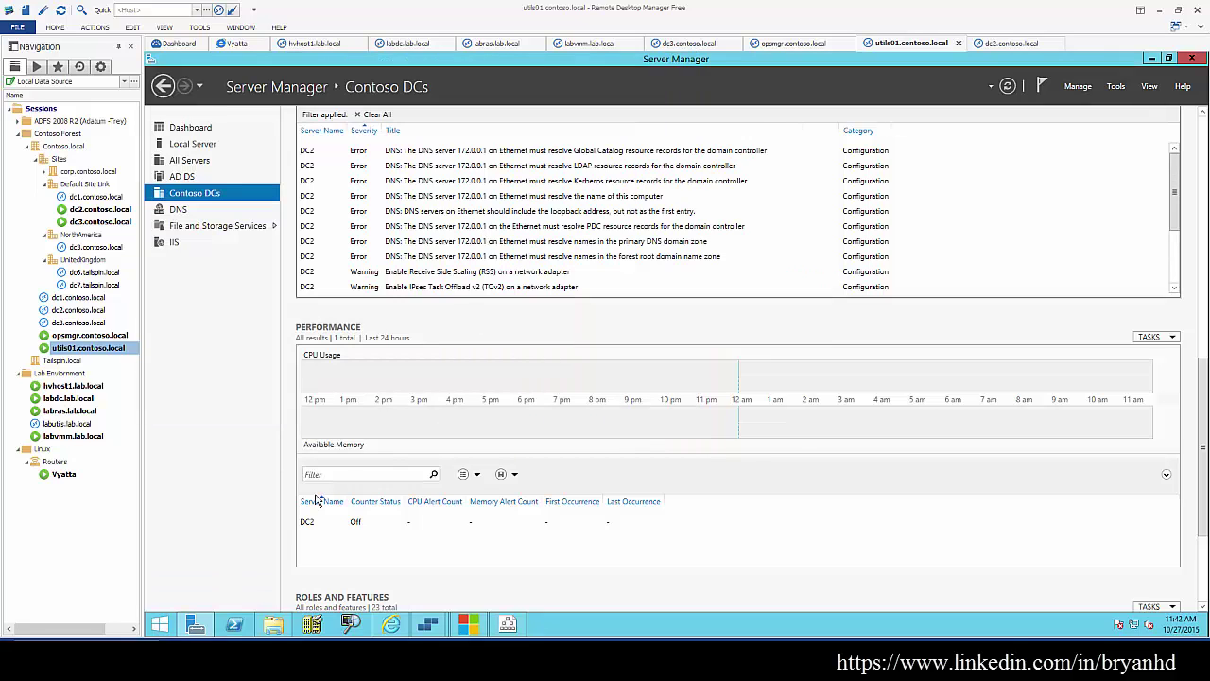
# Open DNS Manager by running dnsmgmt from a new PowerShell session
pyautogui.click(233, 623)
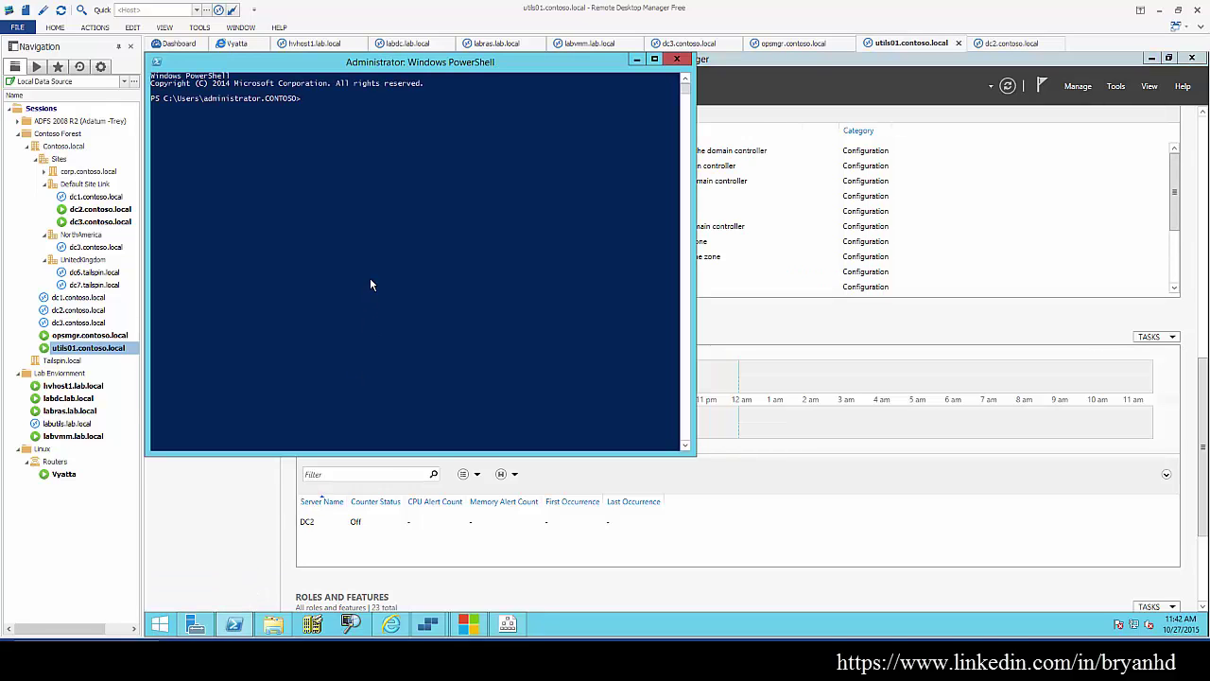
pyautogui.write('dnsmgmt')
pyautogui.press('Return')
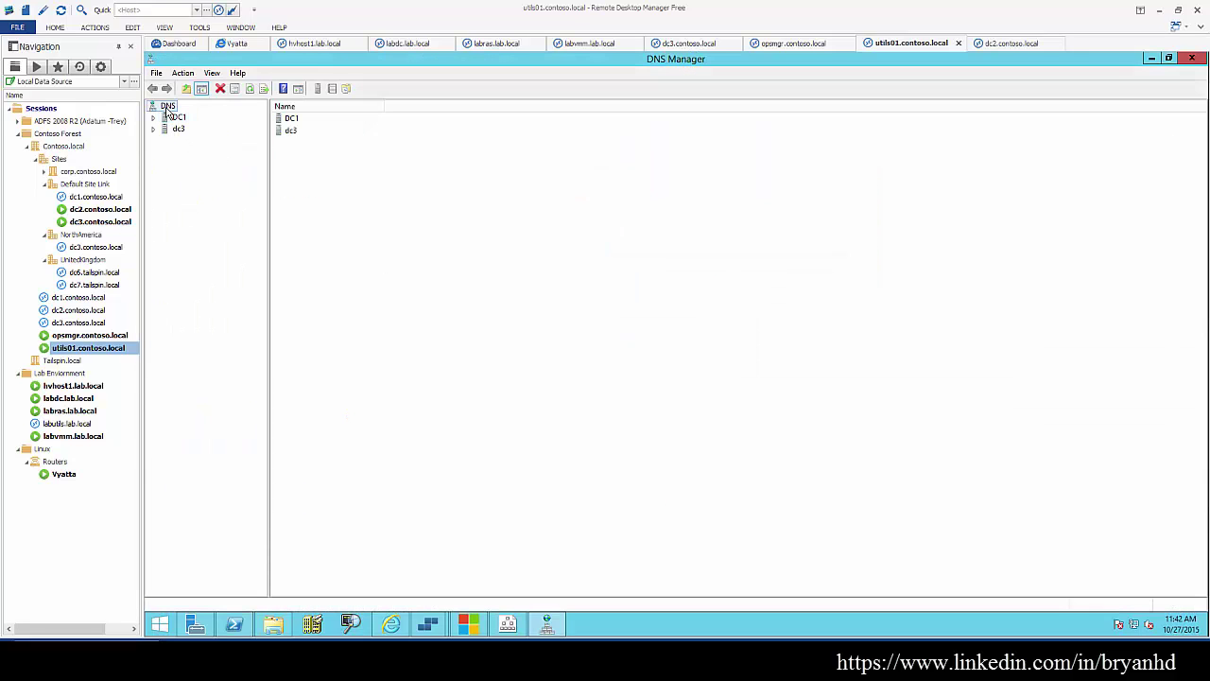
# Enable automatic scavenging of stale records on the dc3 DNS server with a 7-day scavenging period
pyautogui.click(153, 118)
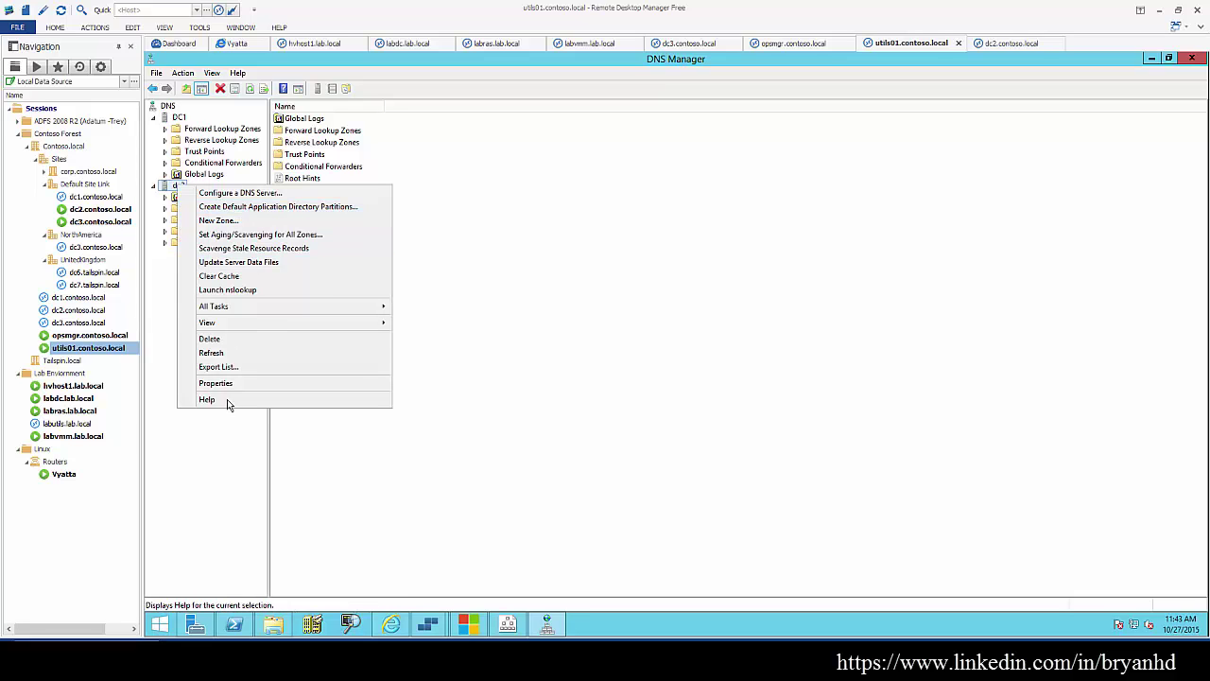
pyautogui.click(217, 384)
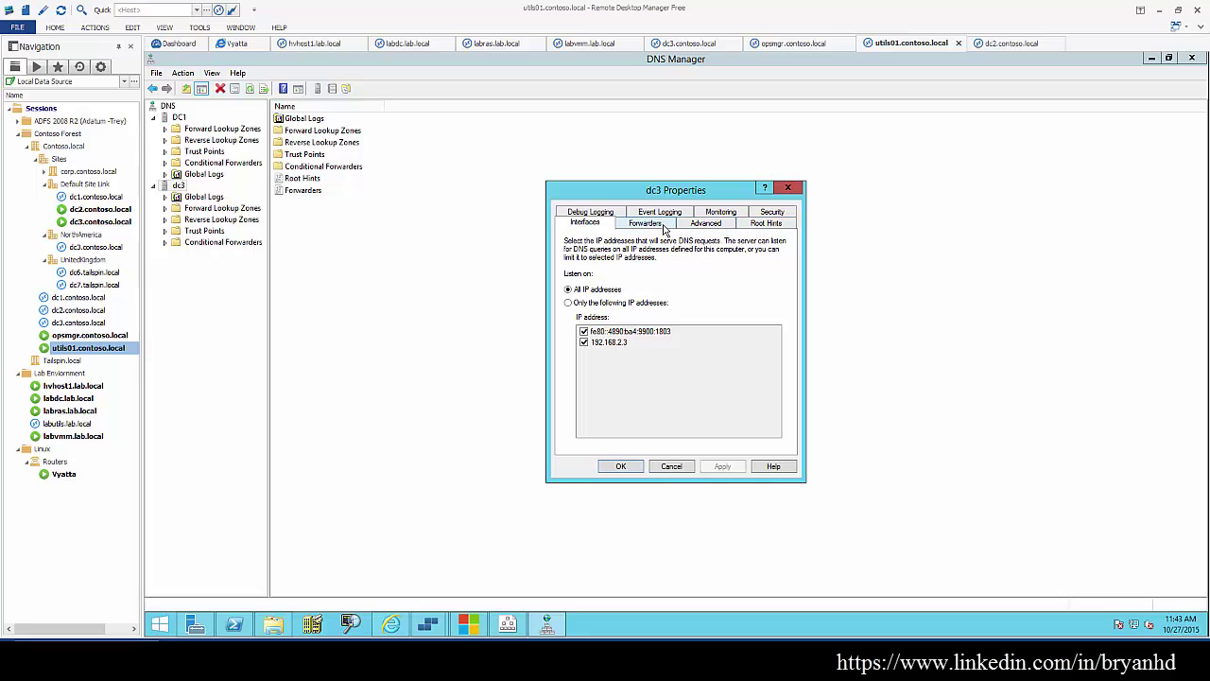
pyautogui.click(717, 227)
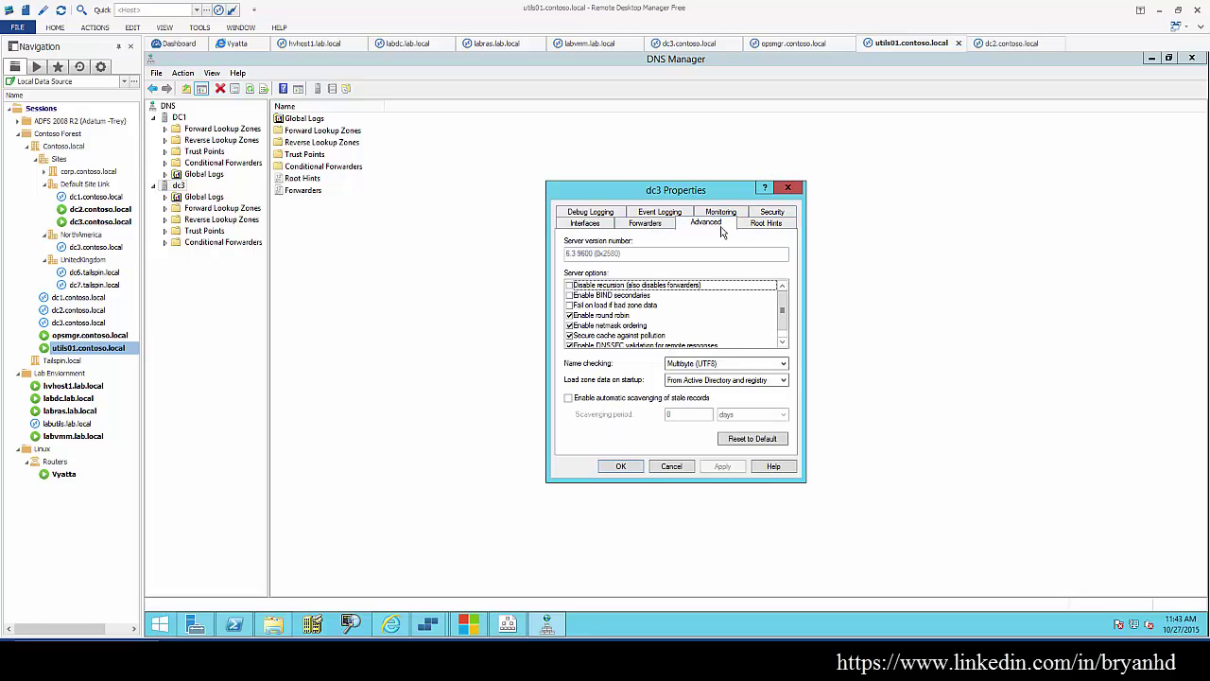
pyautogui.click(569, 399)
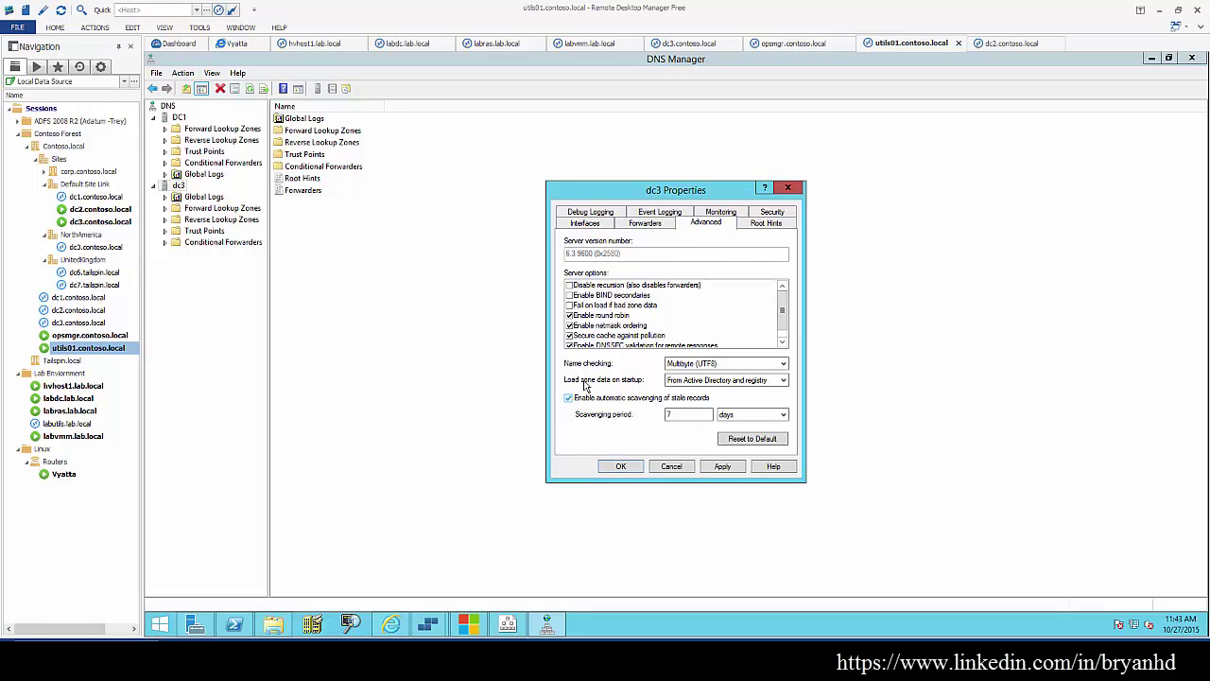
pyautogui.click(721, 466)
pyautogui.click(621, 467)
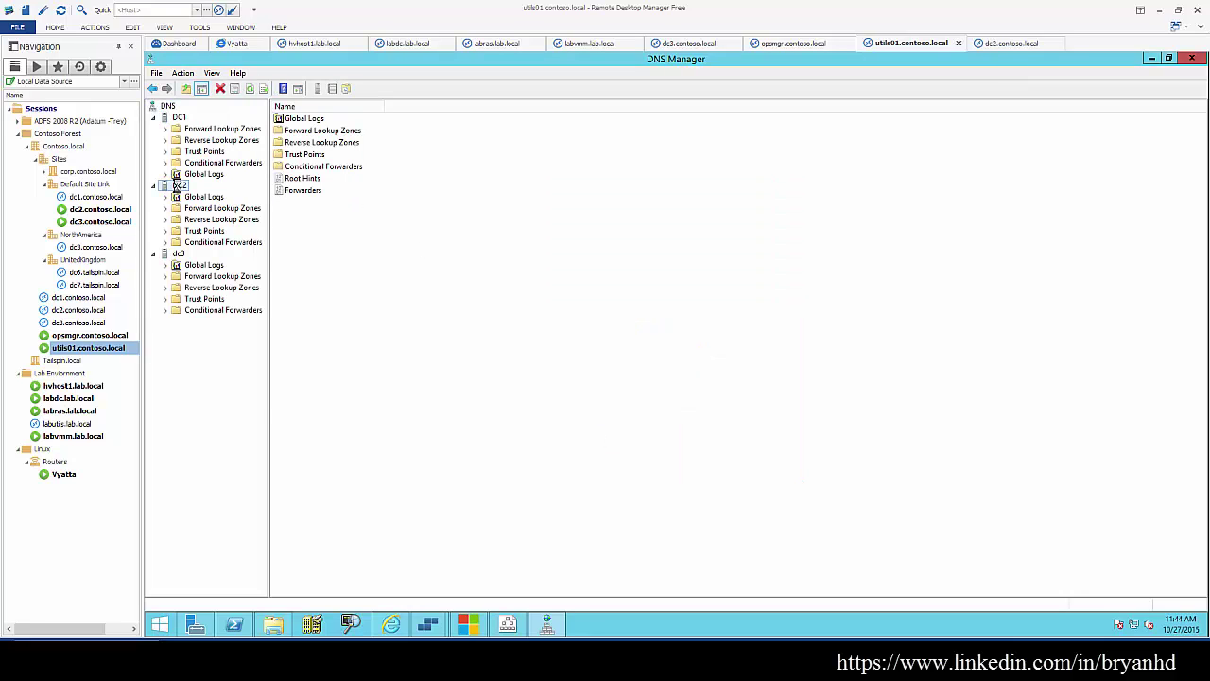
# Enable automatic scavenging of stale records in the advanced properties of the DC2 DNS server
pyautogui.rightClick(180, 189)
pyautogui.click(235, 387)
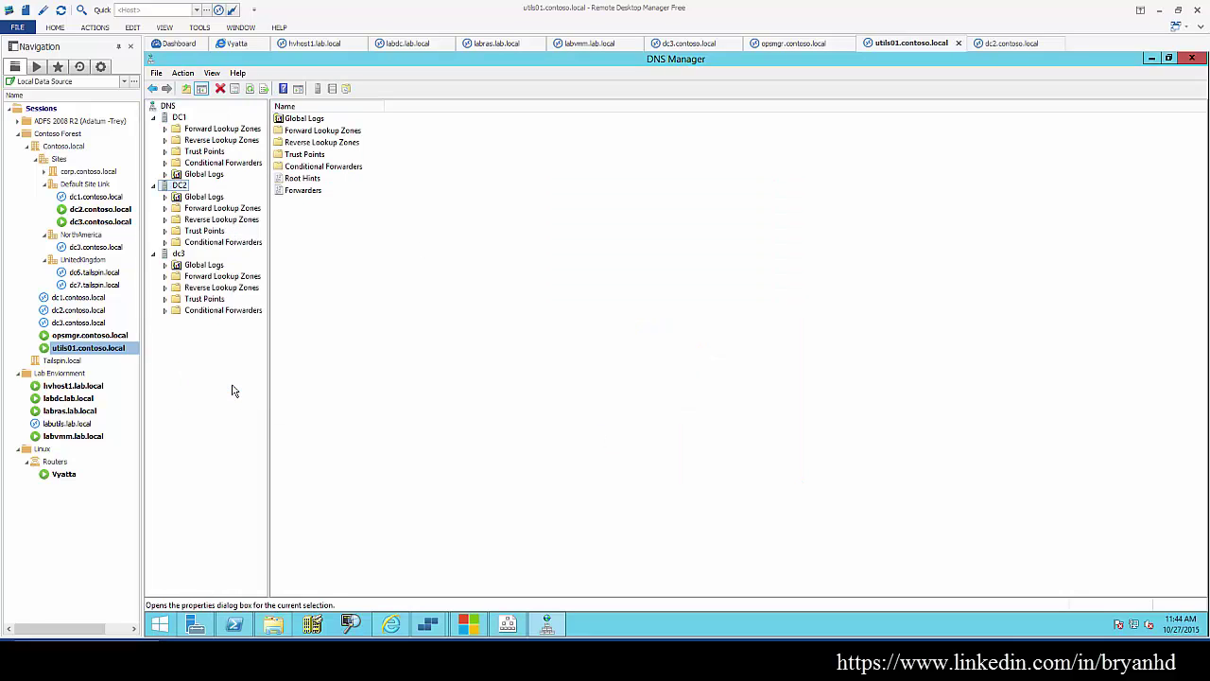
pyautogui.click(723, 226)
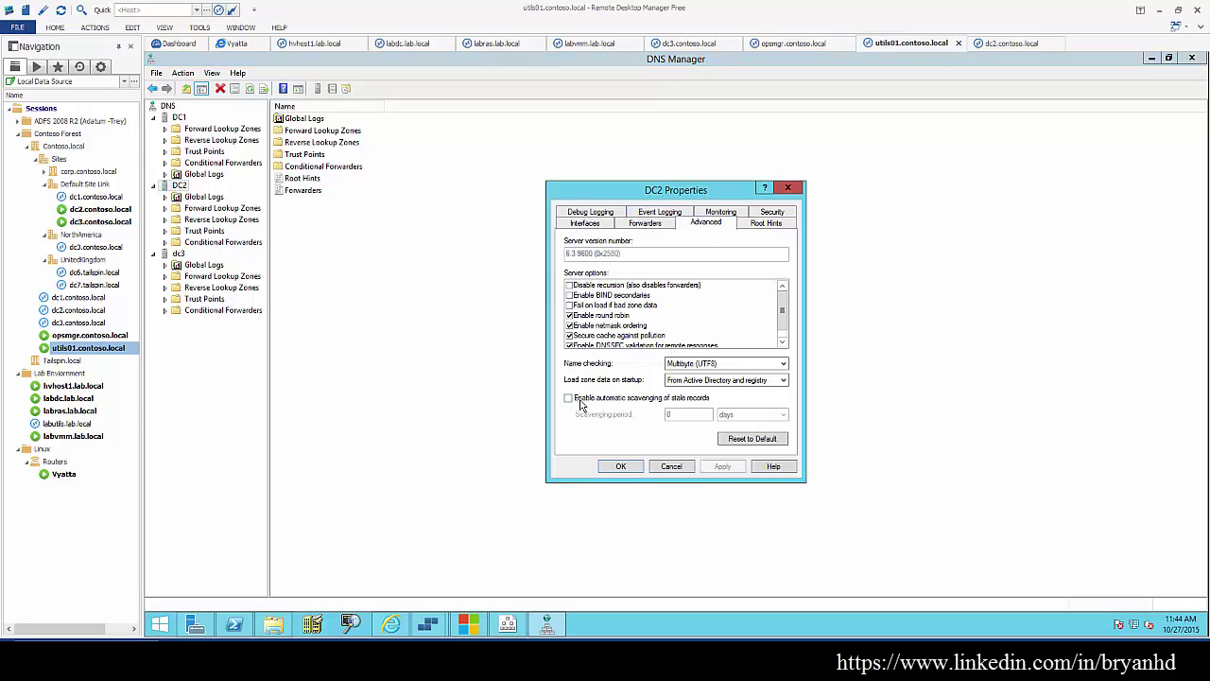
pyautogui.click(715, 467)
pyautogui.click(619, 466)
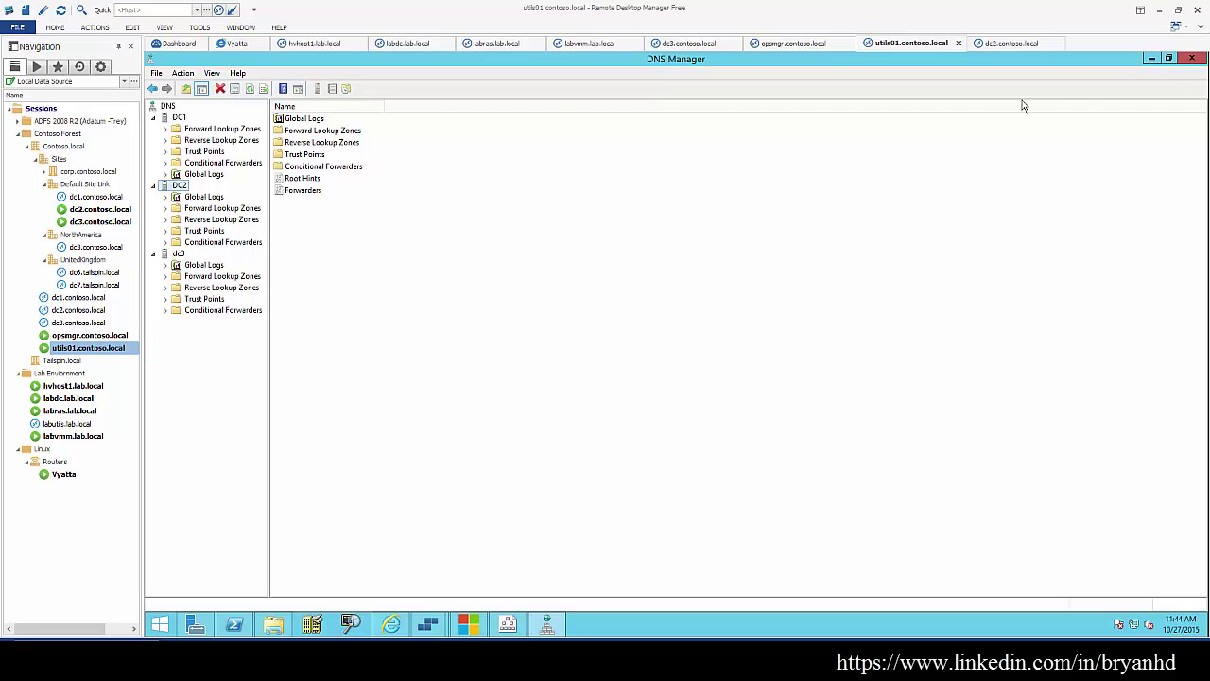
# Close DNS Manager, PowerShell, Server Manager and the AD Replication Status Tool
pyautogui.click(1190, 58)
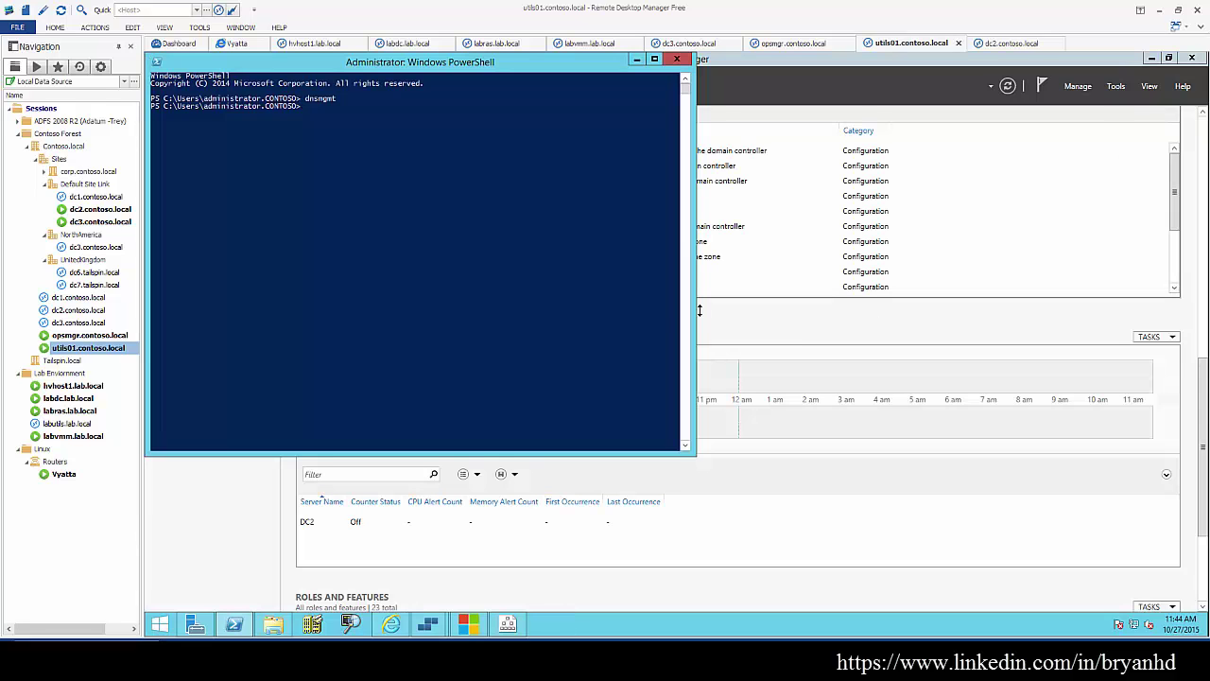
pyautogui.click(677, 59)
pyautogui.click(1191, 58)
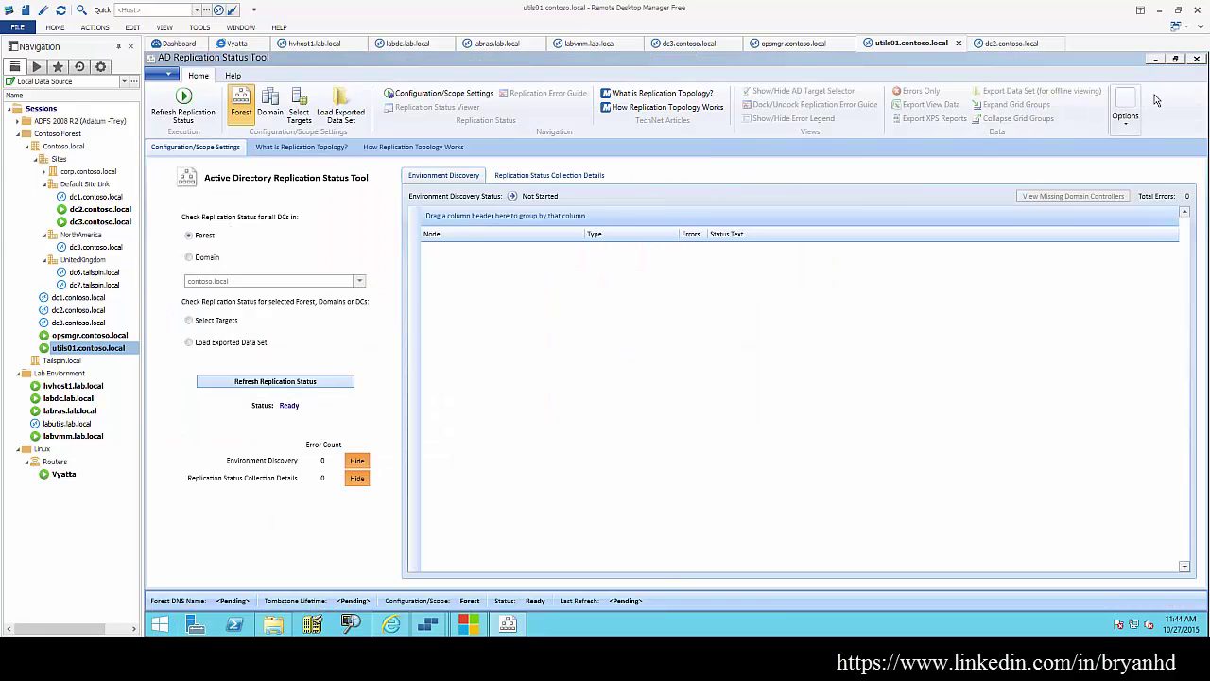
pyautogui.click(1196, 59)
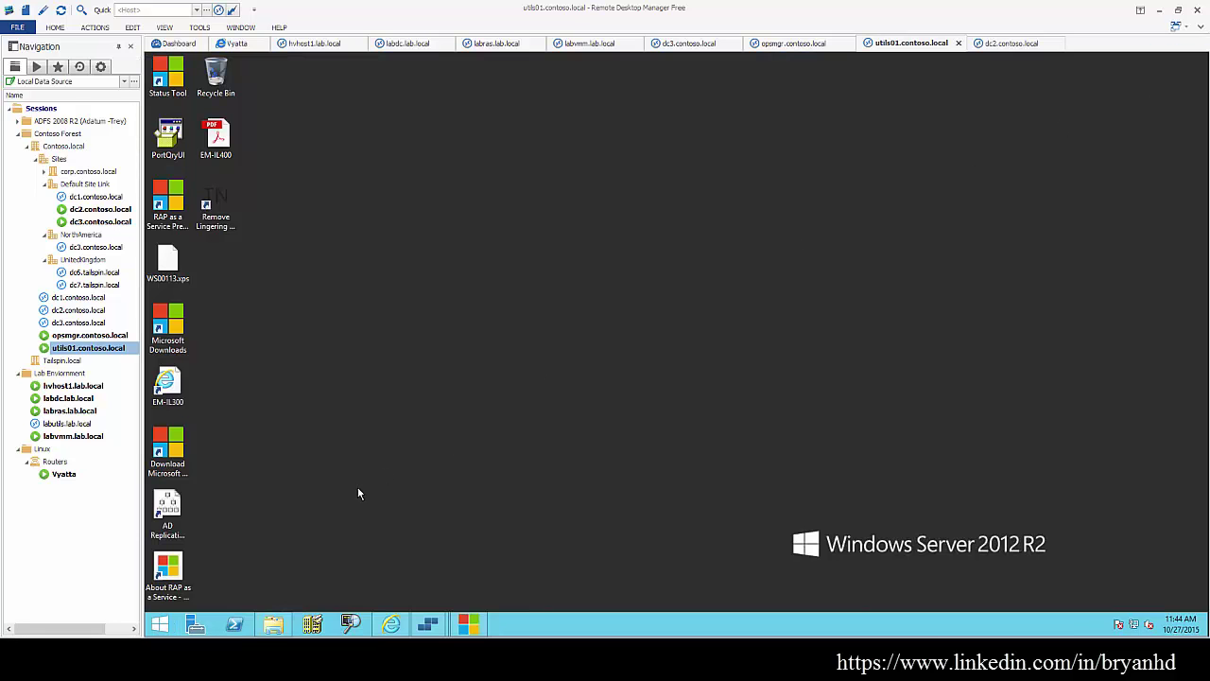
# Launch Event Viewer from a new PowerShell session and display its event subscriptions
pyautogui.click(236, 622)
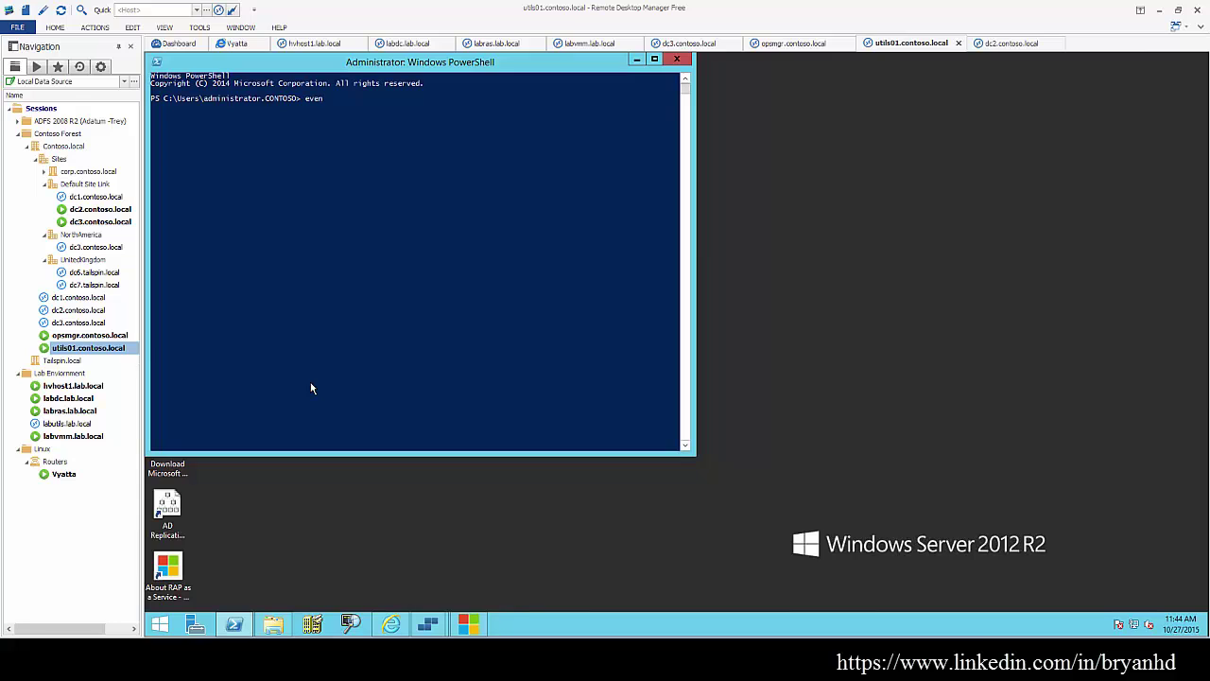
pyautogui.press('Return')
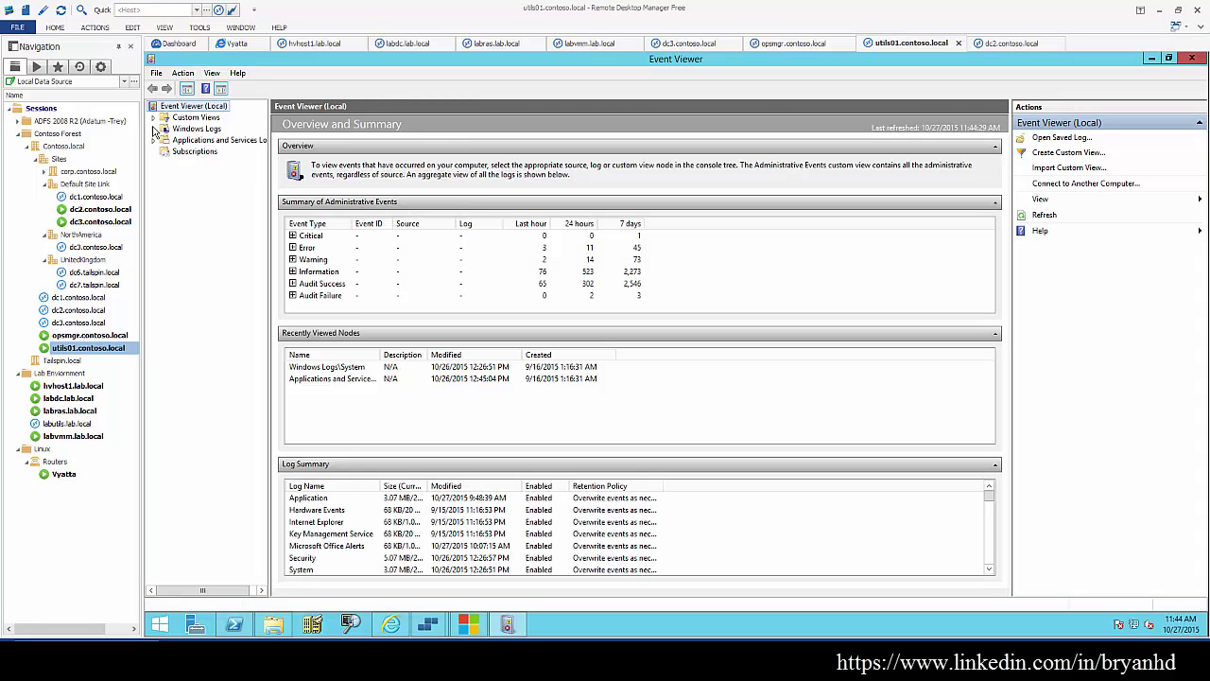
pyautogui.click(154, 141)
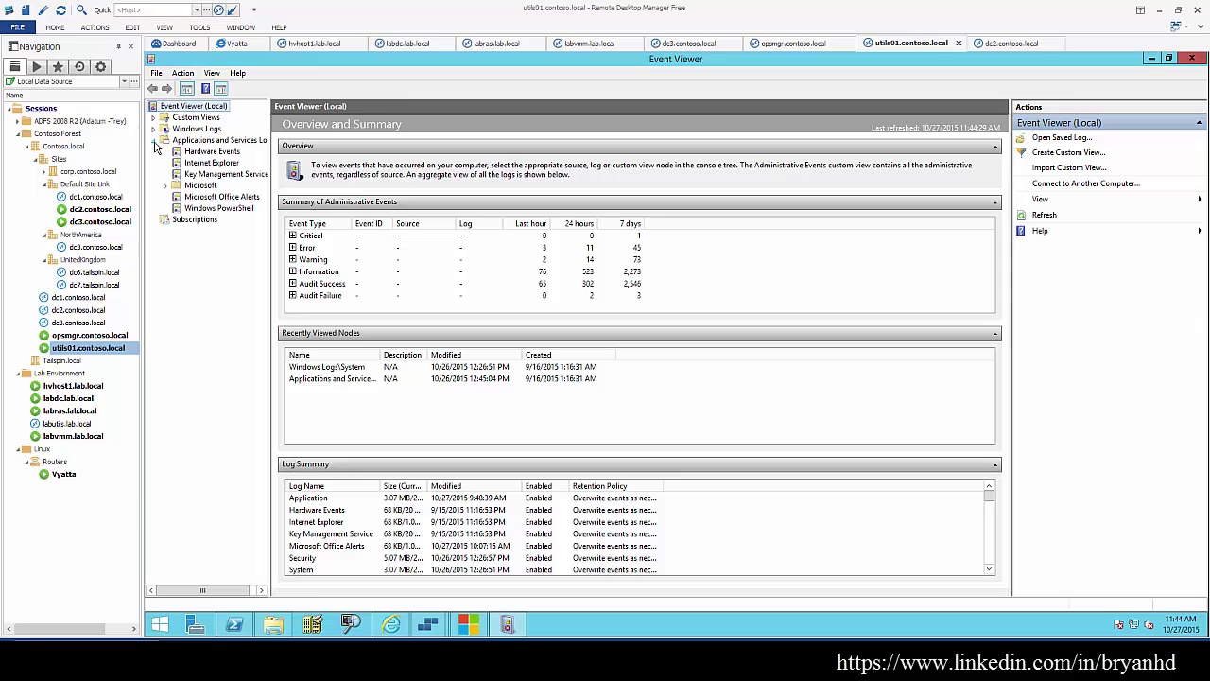
pyautogui.click(174, 224)
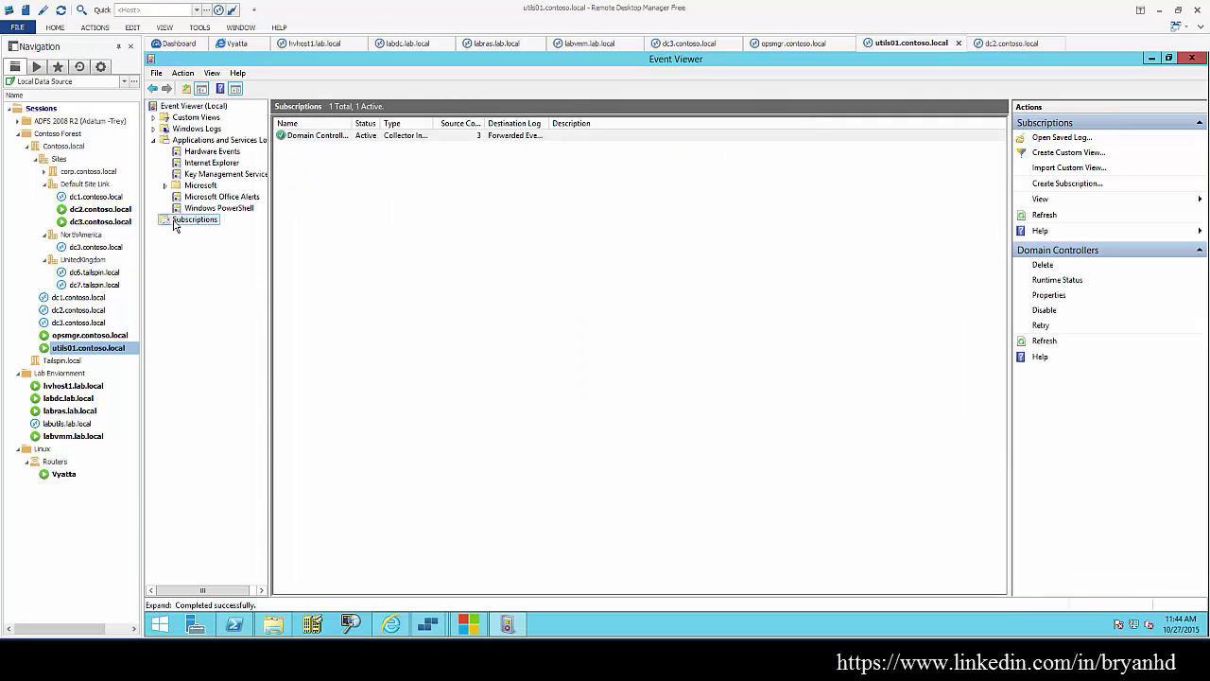
# Delete the existing Domain Controllers event subscription and return to the Subscriptions node
pyautogui.rightClick(333, 140)
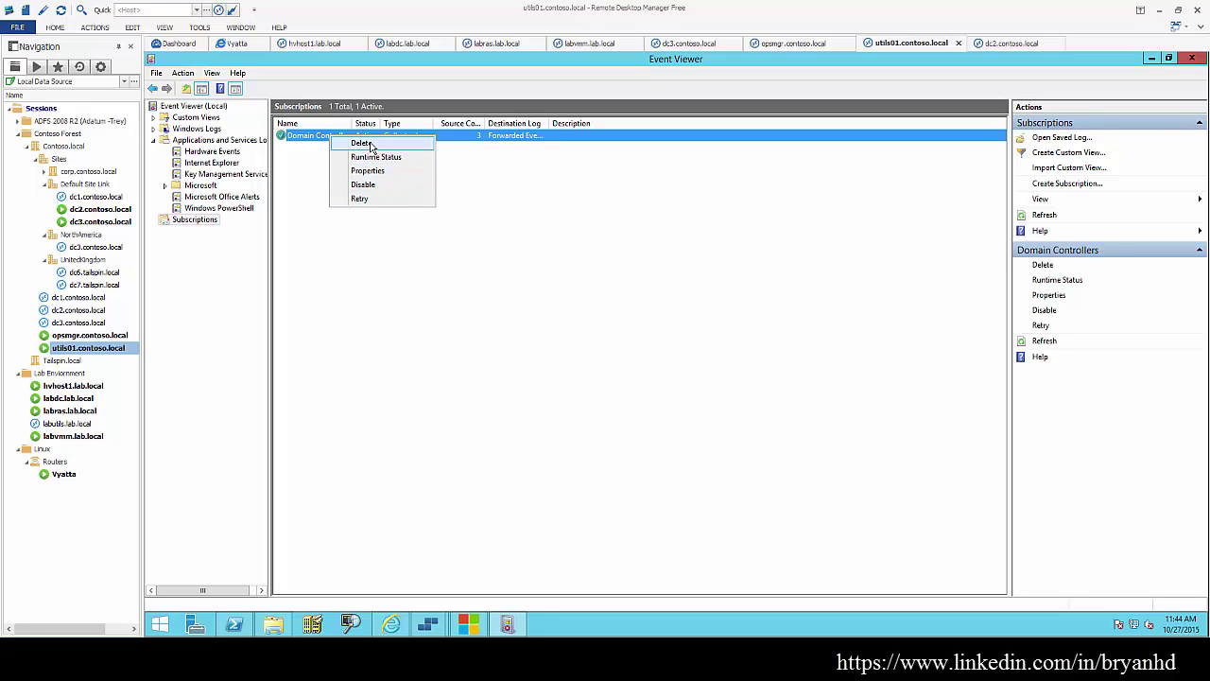
pyautogui.click(361, 143)
pyautogui.click(701, 386)
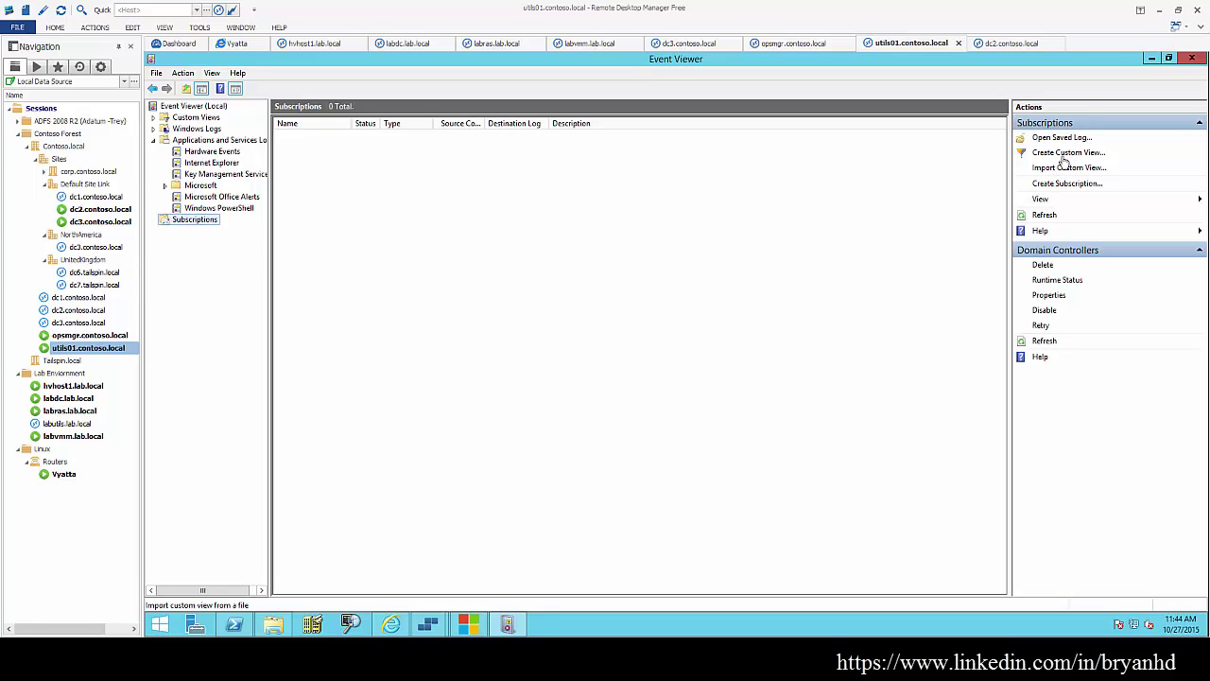
pyautogui.click(236, 207)
pyautogui.click(197, 223)
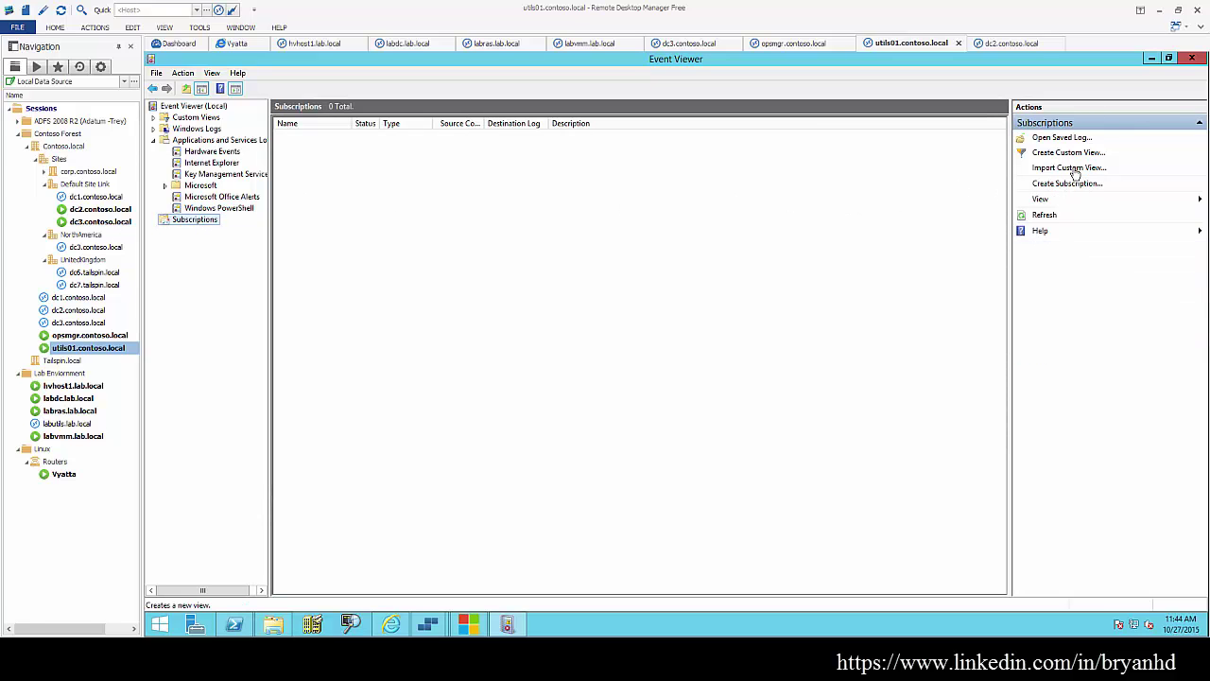
# Start a new event subscription named Domain Controllers with System as its destination log
pyautogui.click(1063, 183)
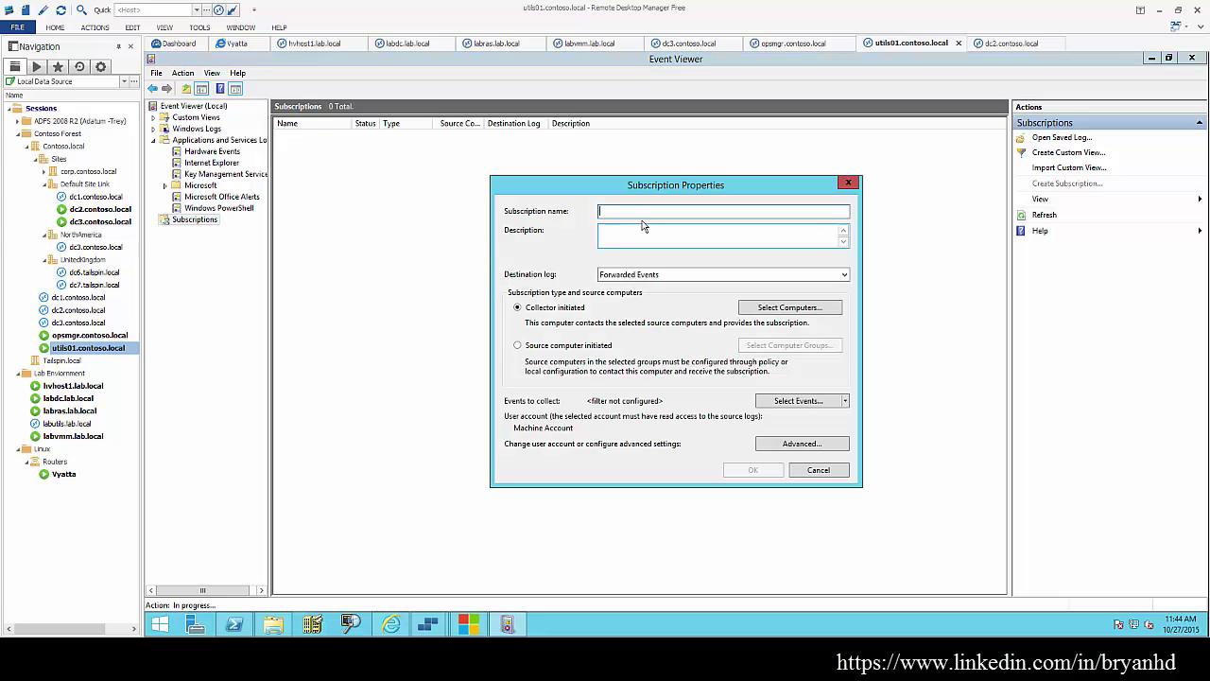
pyautogui.write('Domain Controllers')
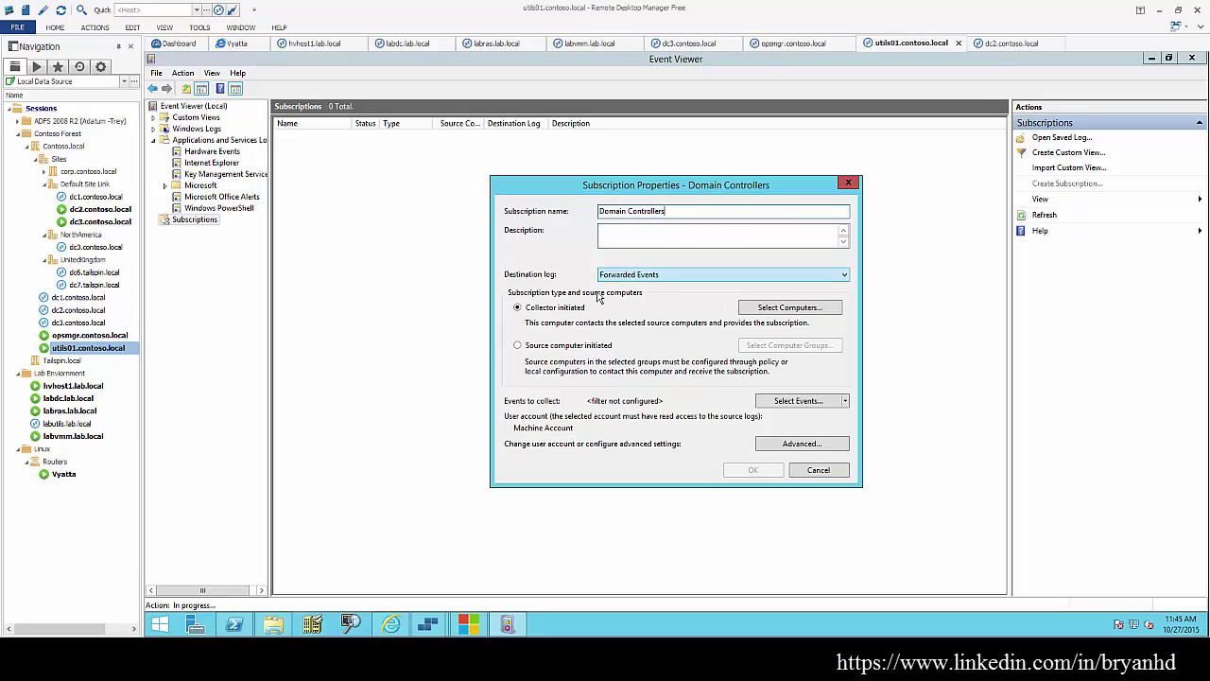
pyautogui.click(695, 275)
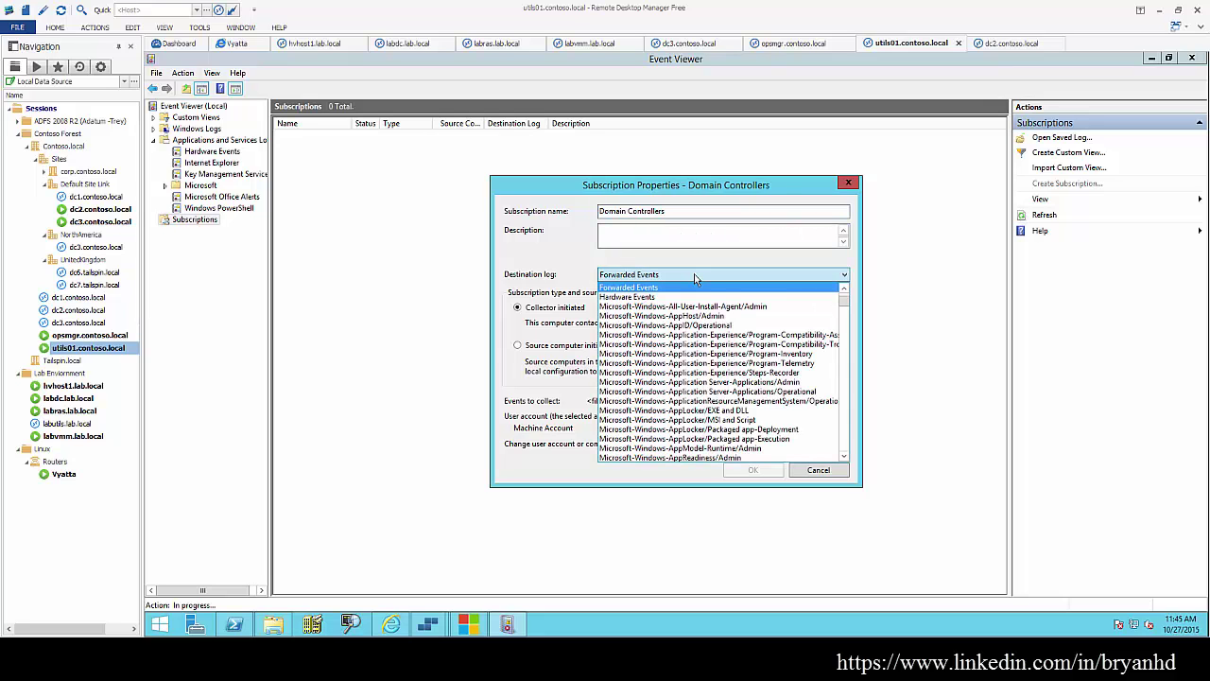
pyautogui.scroll(-10, 637, 454)
pyautogui.click(610, 432)
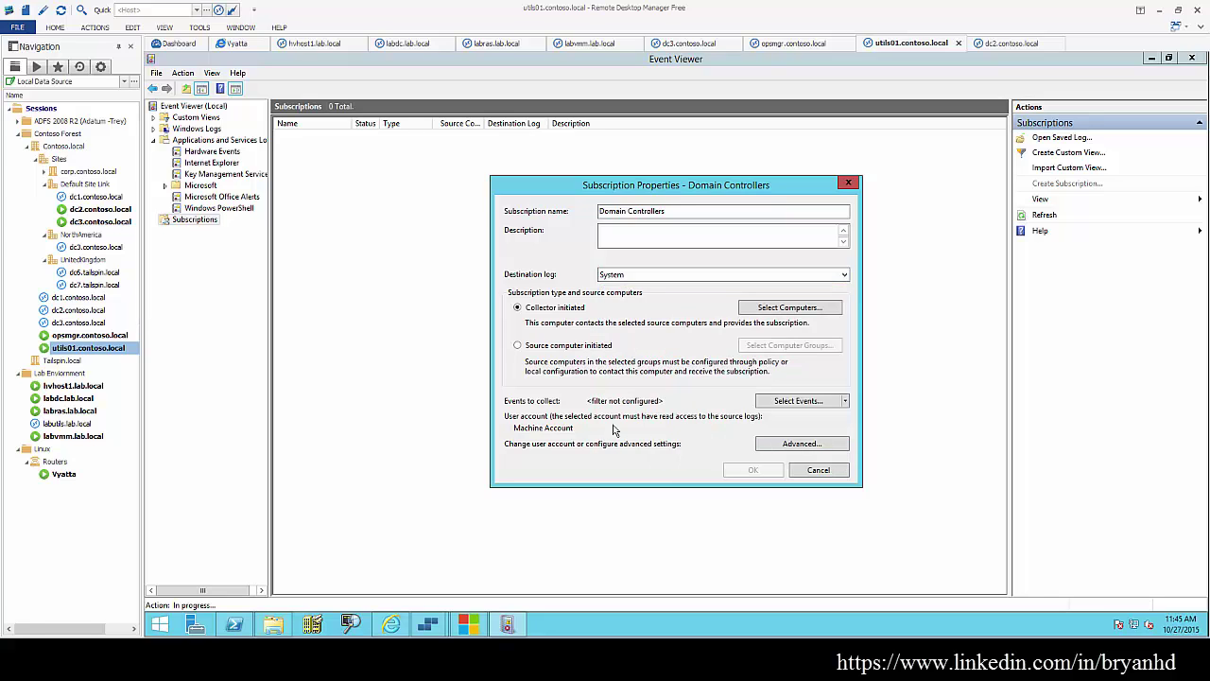
# Add the domain computers DC1, DC2 and dc3 as sources of the collector-initiated subscription
pyautogui.click(792, 308)
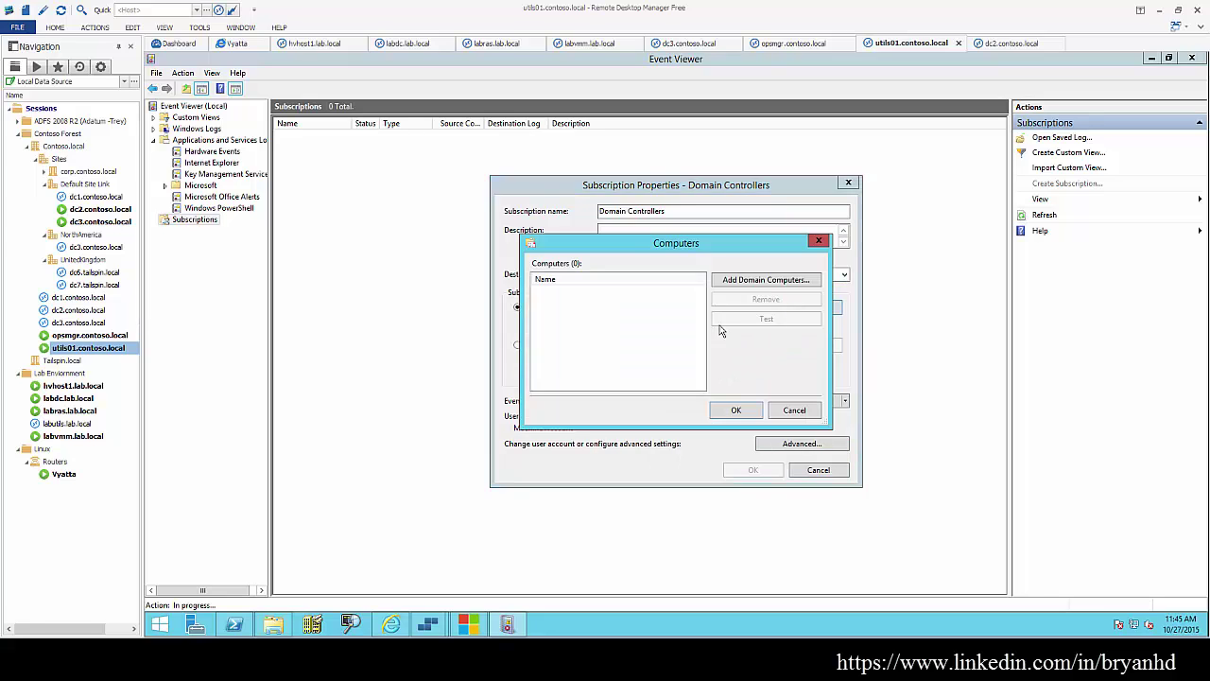
pyautogui.click(745, 282)
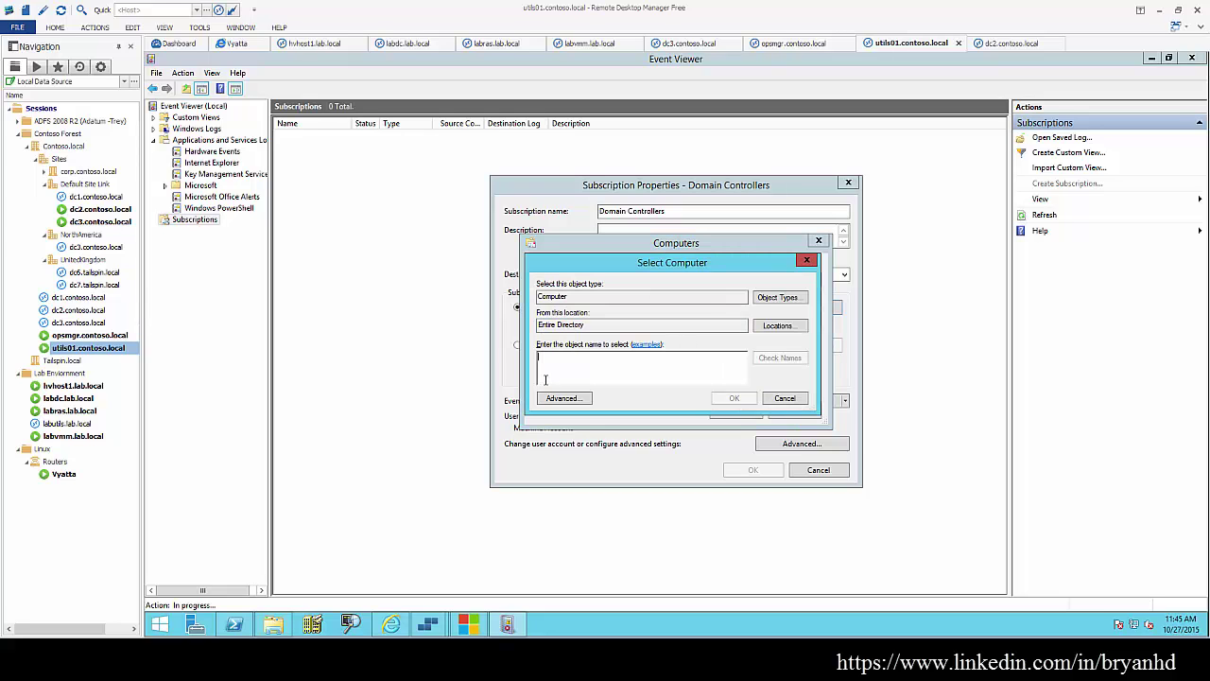
pyautogui.write('DC1')
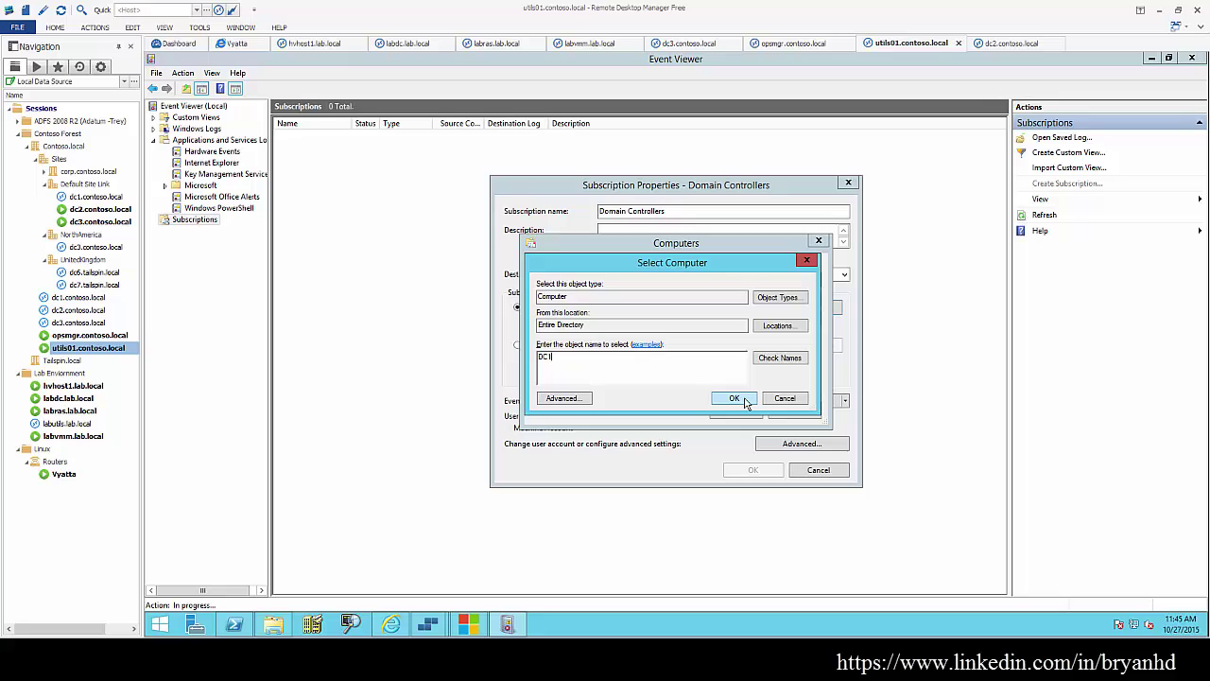
pyautogui.click(737, 398)
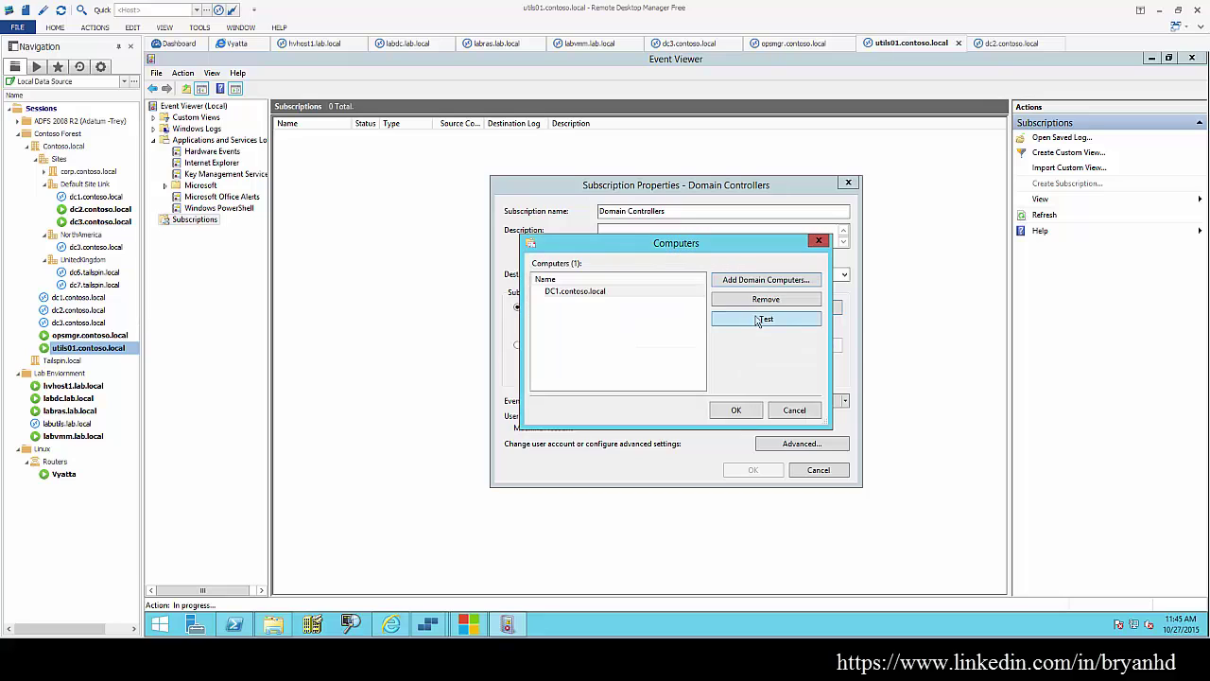
pyautogui.click(743, 280)
pyautogui.write('DC2')
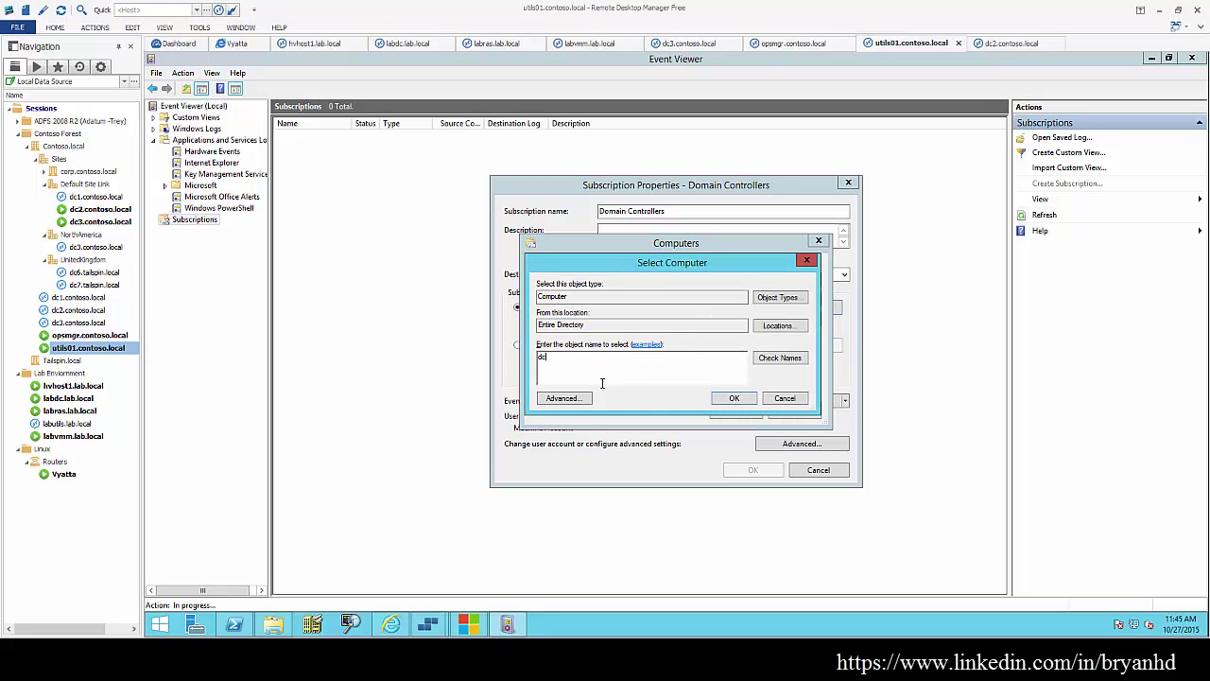
pyautogui.click(733, 398)
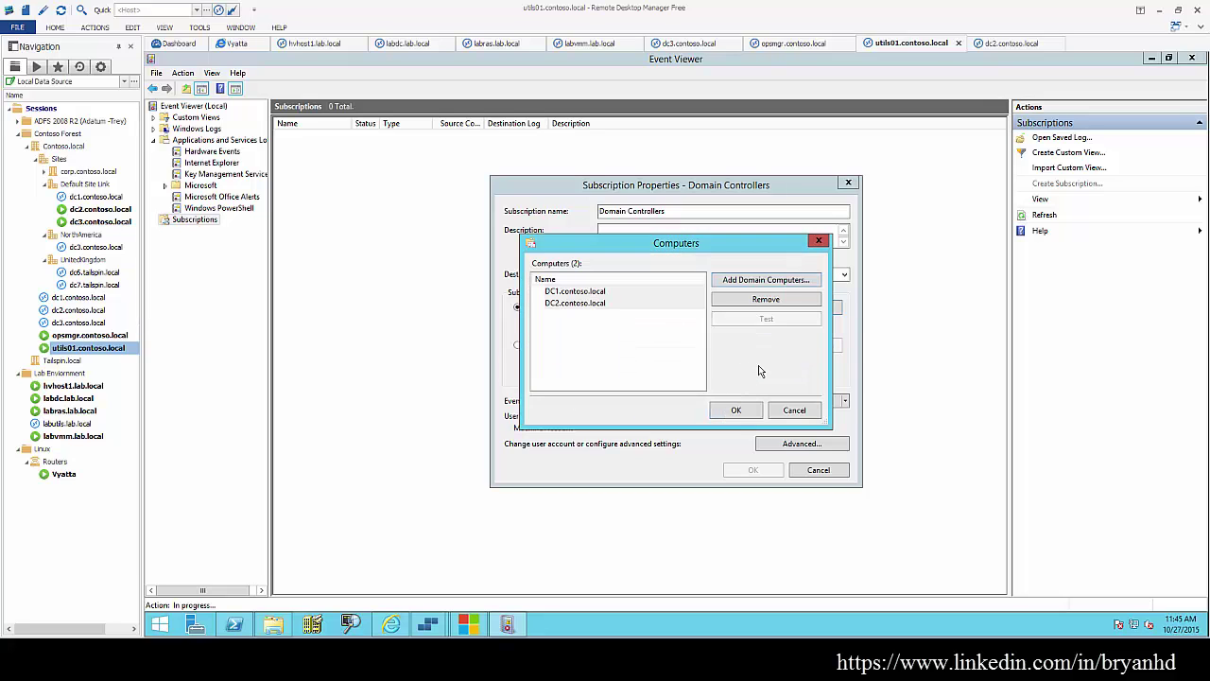
pyautogui.click(760, 281)
pyautogui.write('dc3')
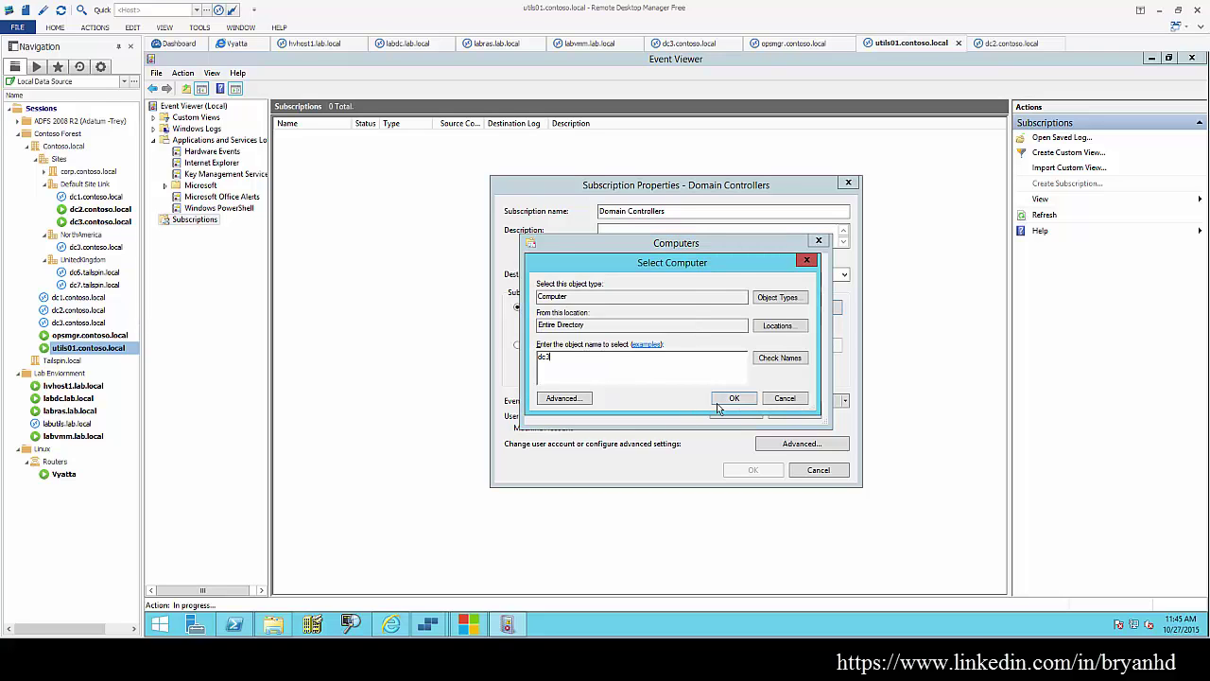
pyautogui.click(733, 398)
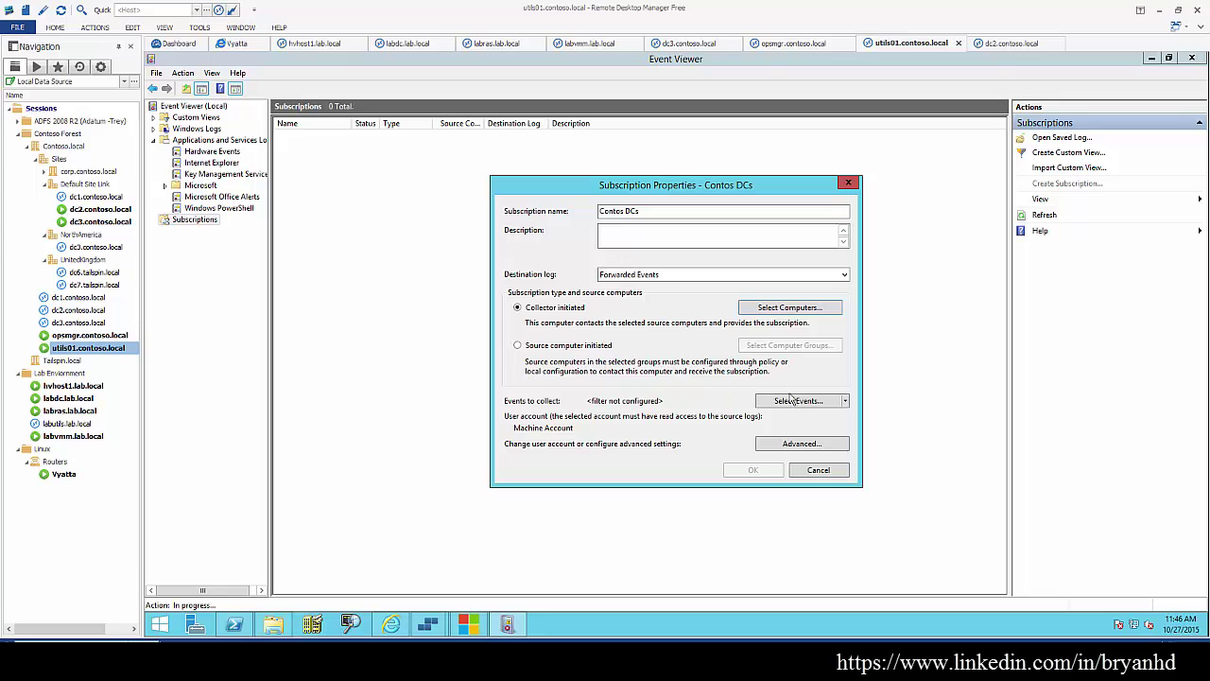
# Filter the events to collect for the subscription to the Critical, Error and Warning levels
pyautogui.click(826, 404)
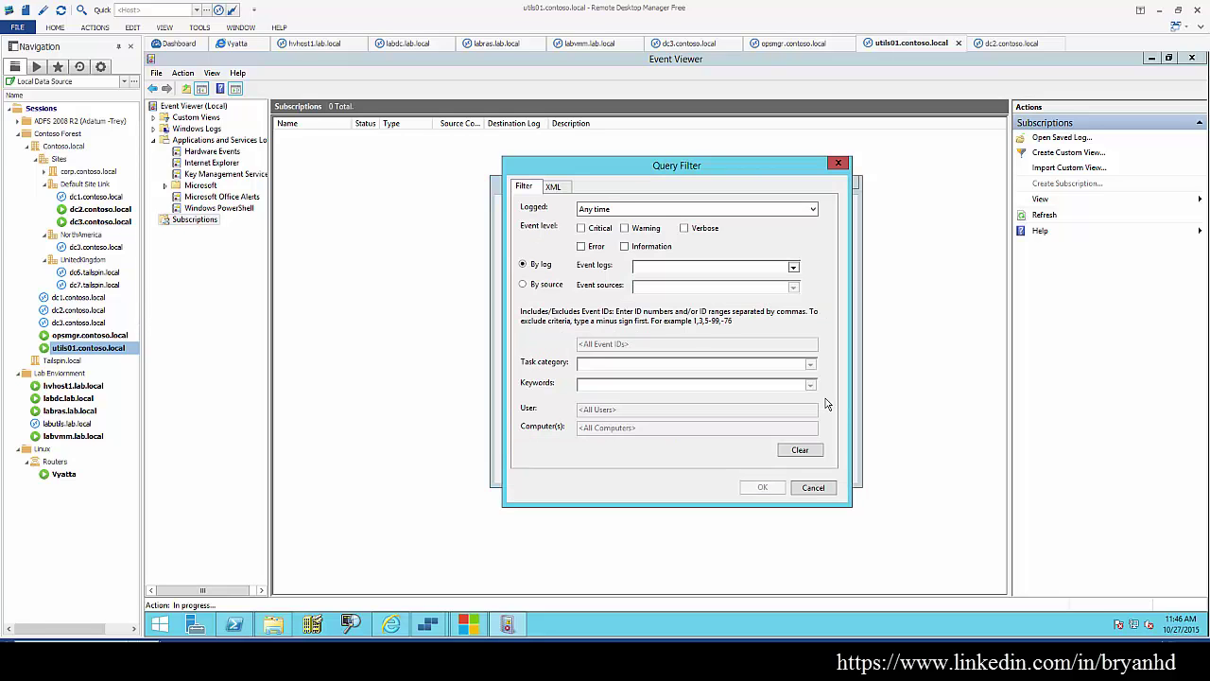
pyautogui.click(581, 247)
pyautogui.click(582, 230)
pyautogui.click(625, 229)
# Include all Windows Logs and Applications and Services Logs in the query filter and accept the filter despite its many logs
pyautogui.click(793, 268)
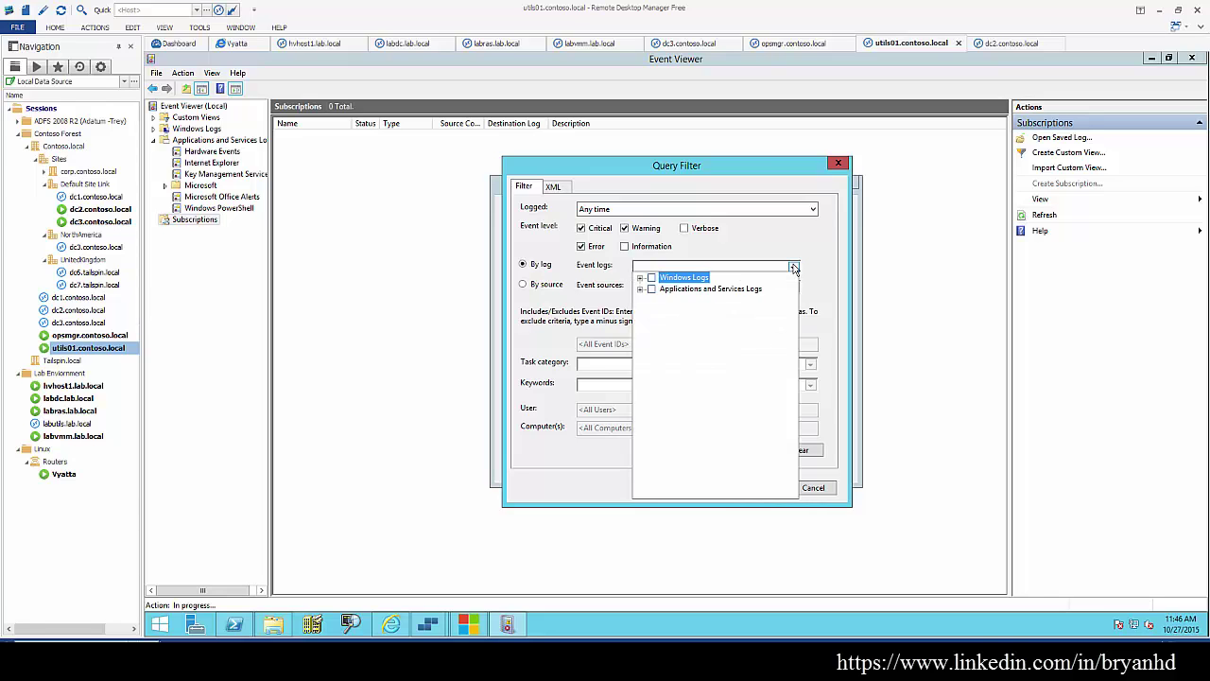
pyautogui.click(651, 278)
pyautogui.click(652, 292)
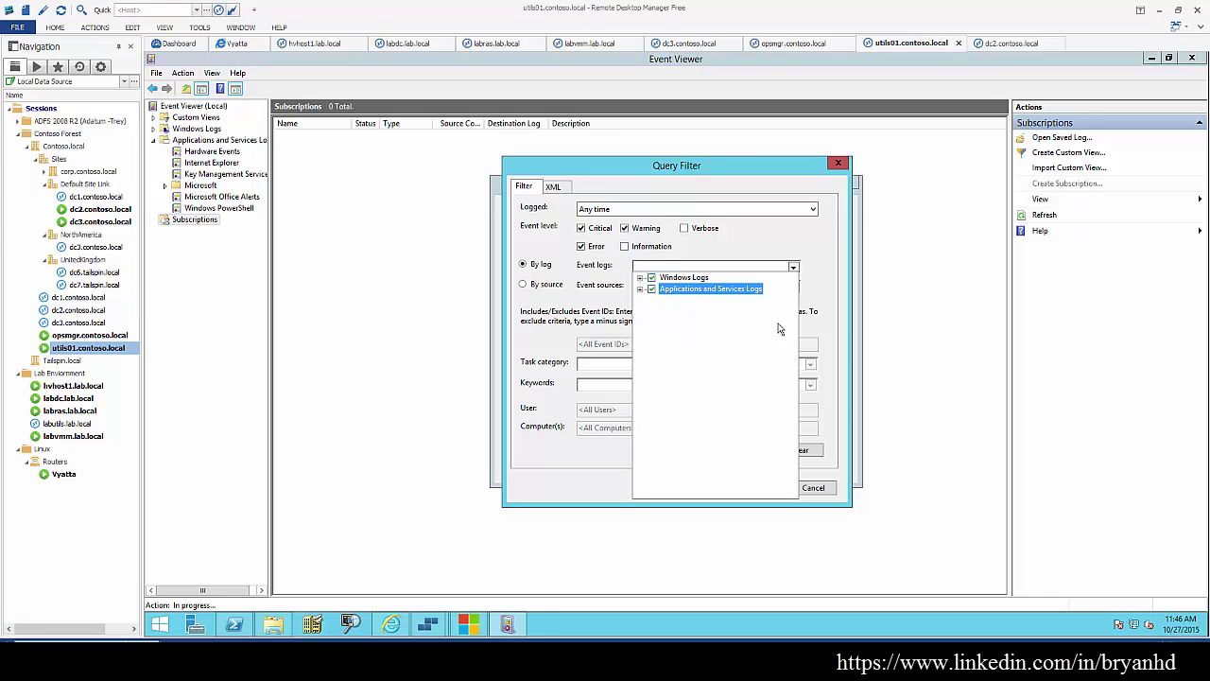
pyautogui.click(833, 389)
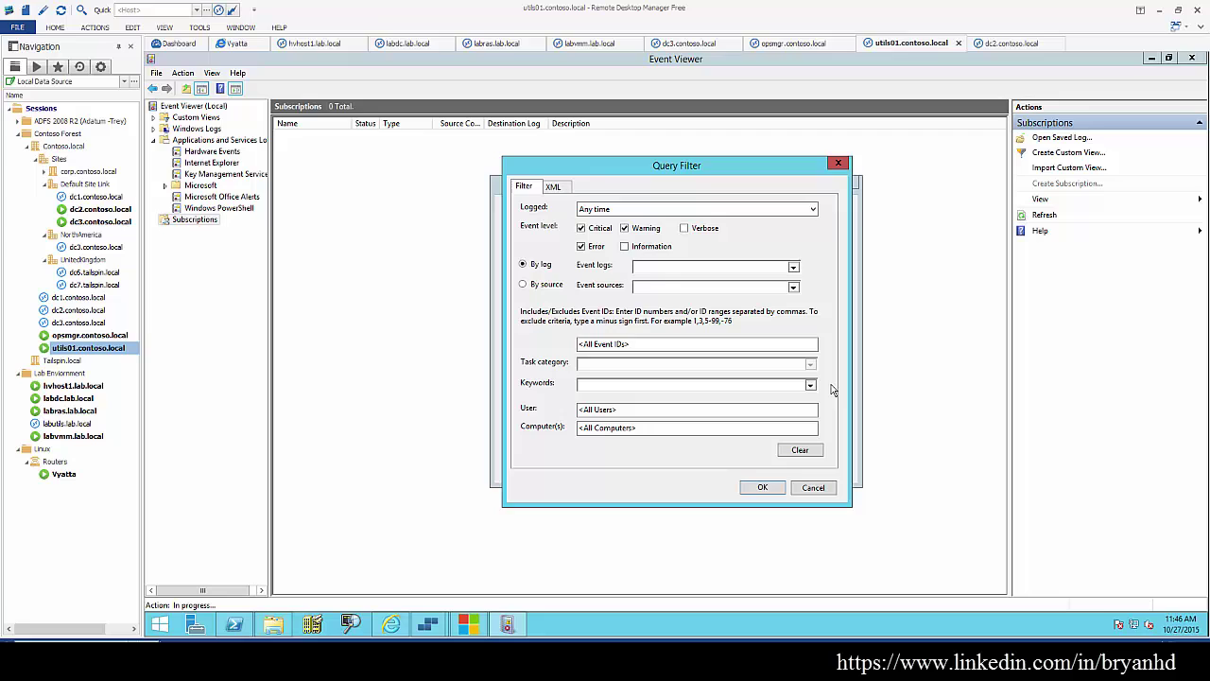
pyautogui.click(767, 488)
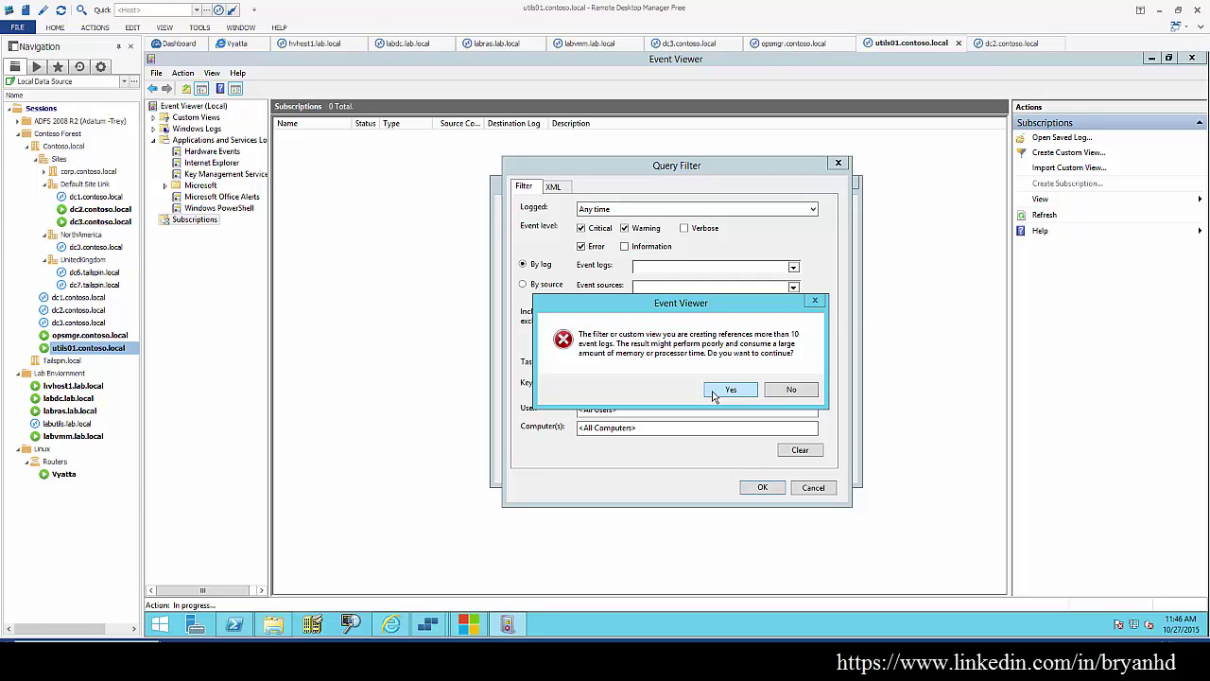
pyautogui.click(713, 393)
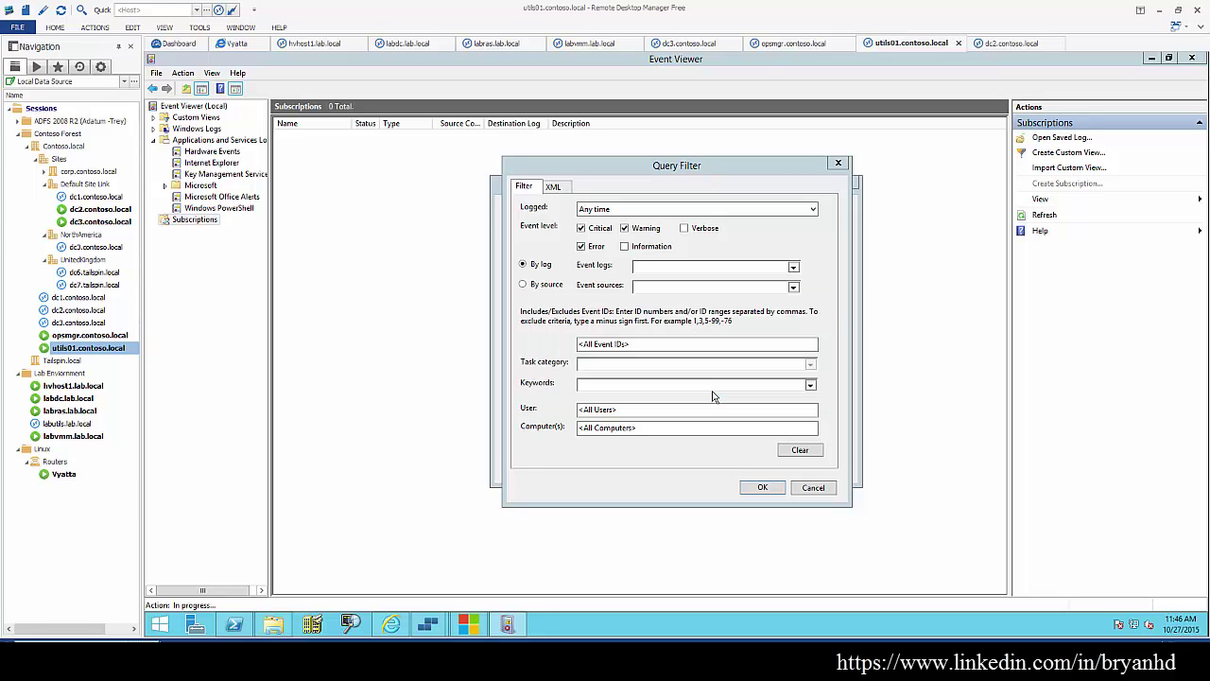
pyautogui.click(743, 488)
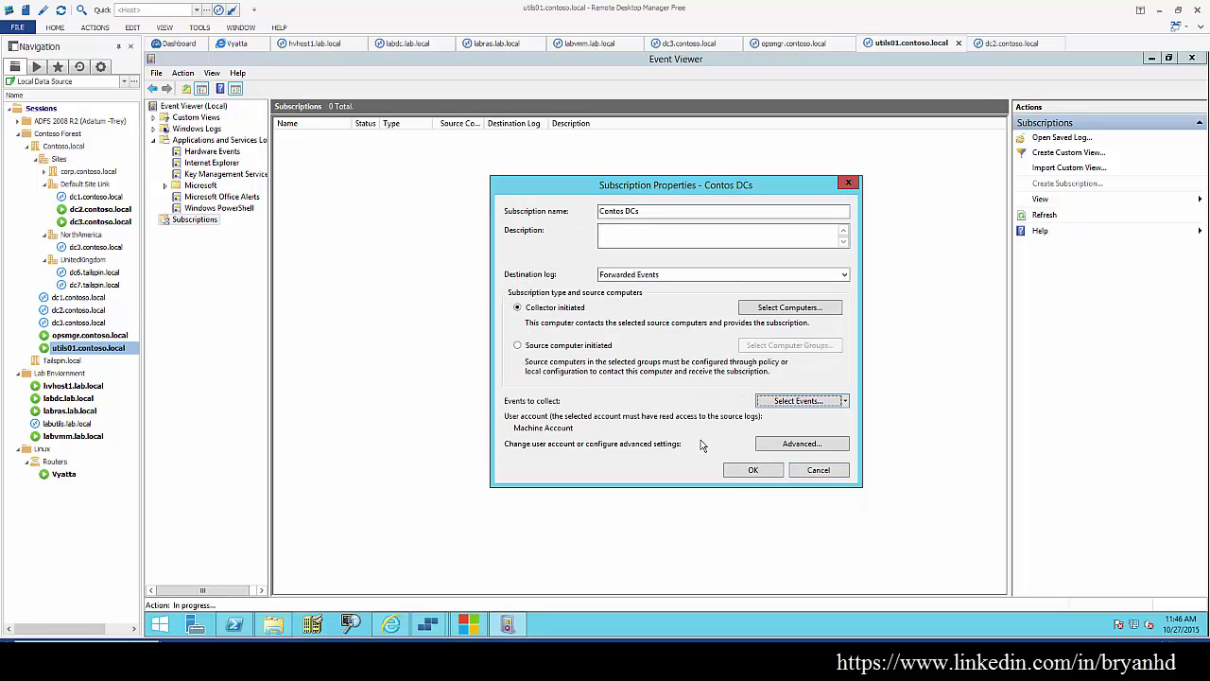
# Run the subscription under the specific user CONTOSO\administrator, enter the account password, and save the subscription
pyautogui.click(795, 443)
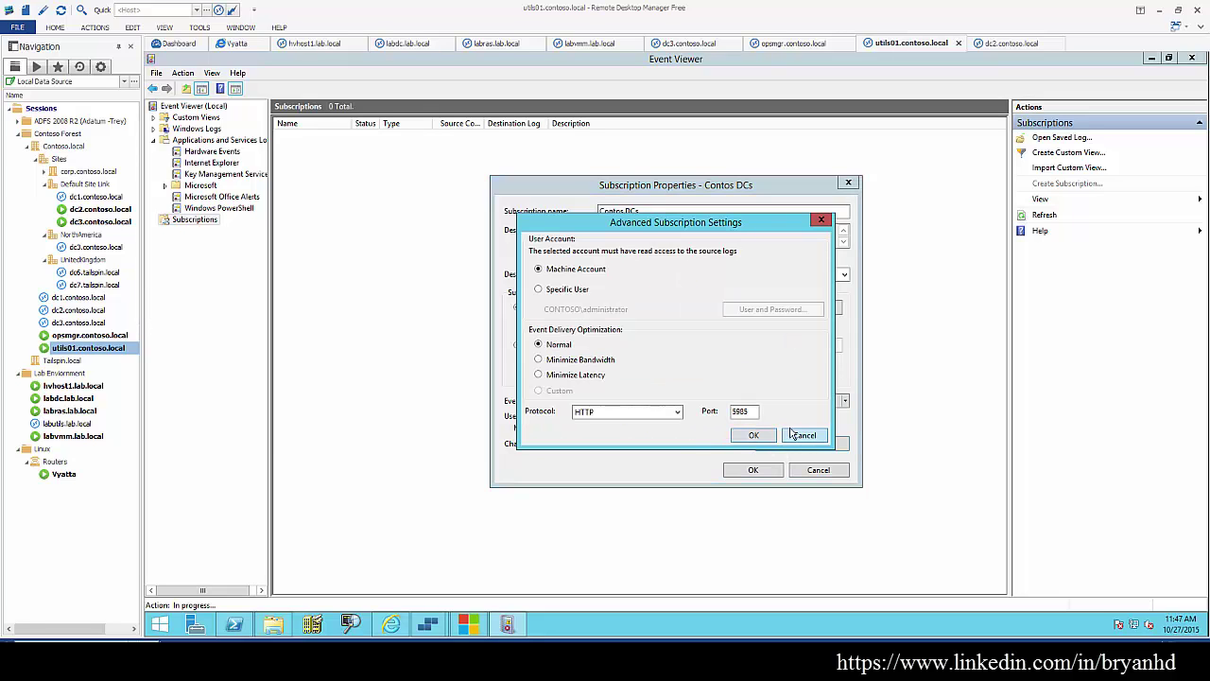
pyautogui.click(565, 291)
pyautogui.click(786, 311)
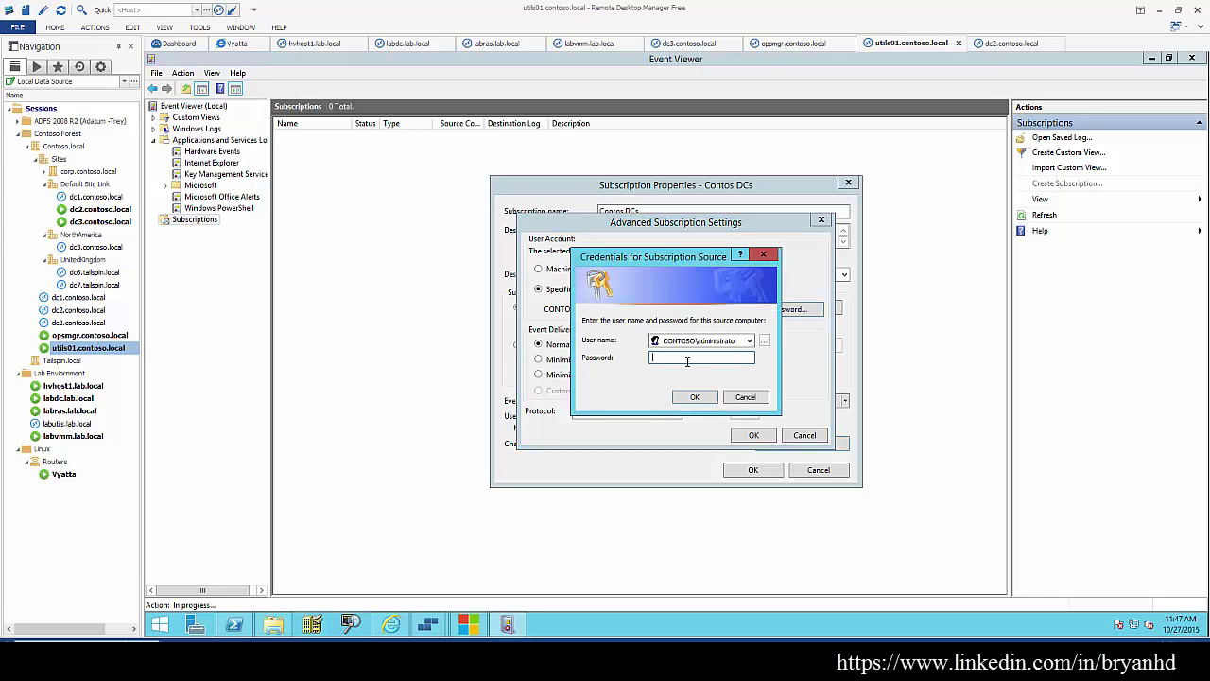
pyautogui.write('••')
pyautogui.press('Return')
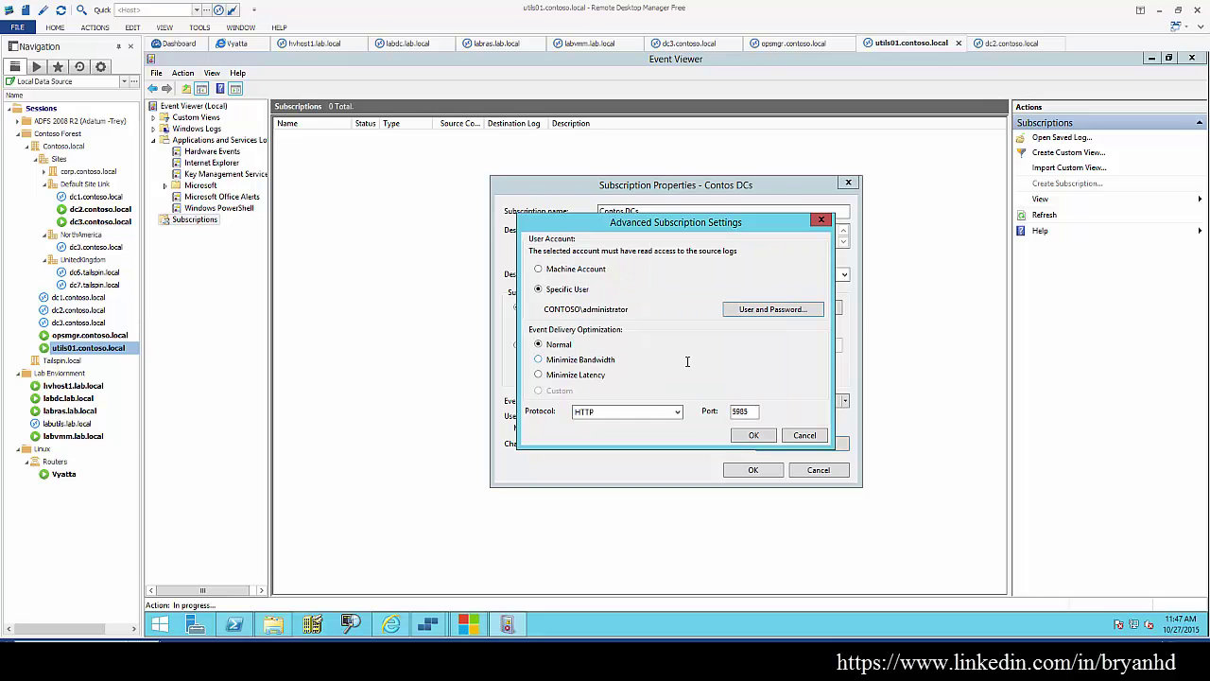
pyautogui.click(735, 435)
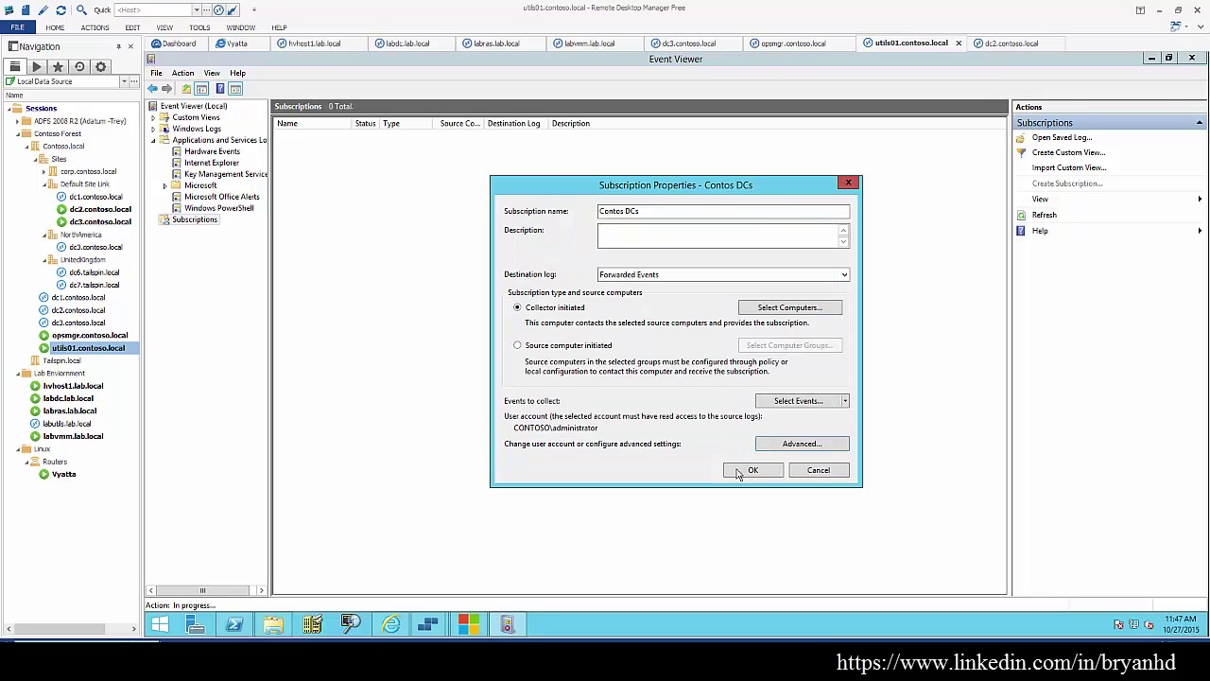
pyautogui.click(738, 474)
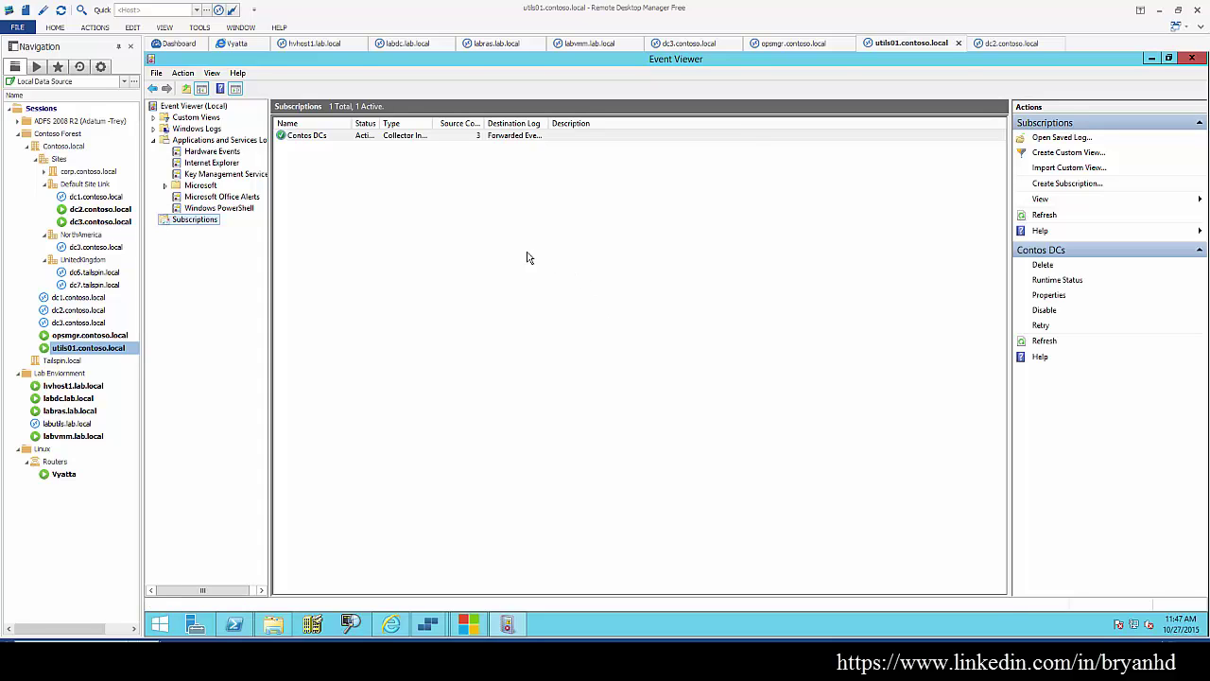
# Widen the console tree and display the Forwarded Events log under Windows Logs
pyautogui.moveTo(272, 184); pyautogui.dragTo(356, 185)
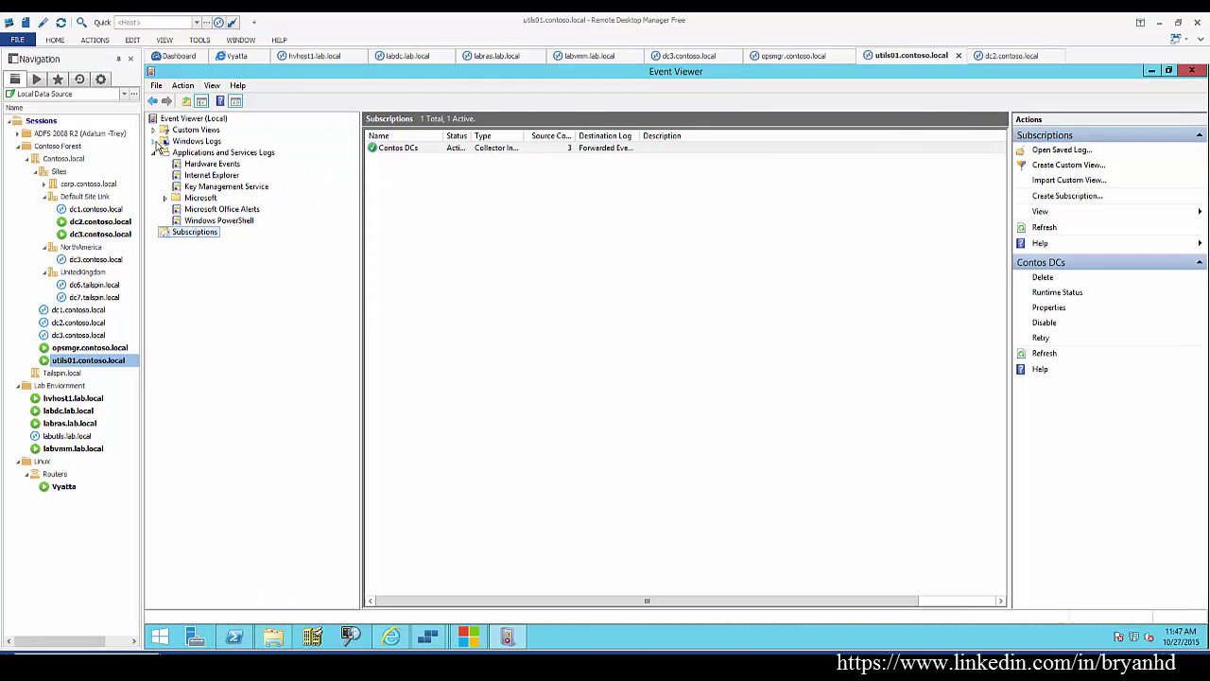
pyautogui.click(154, 141)
pyautogui.click(213, 198)
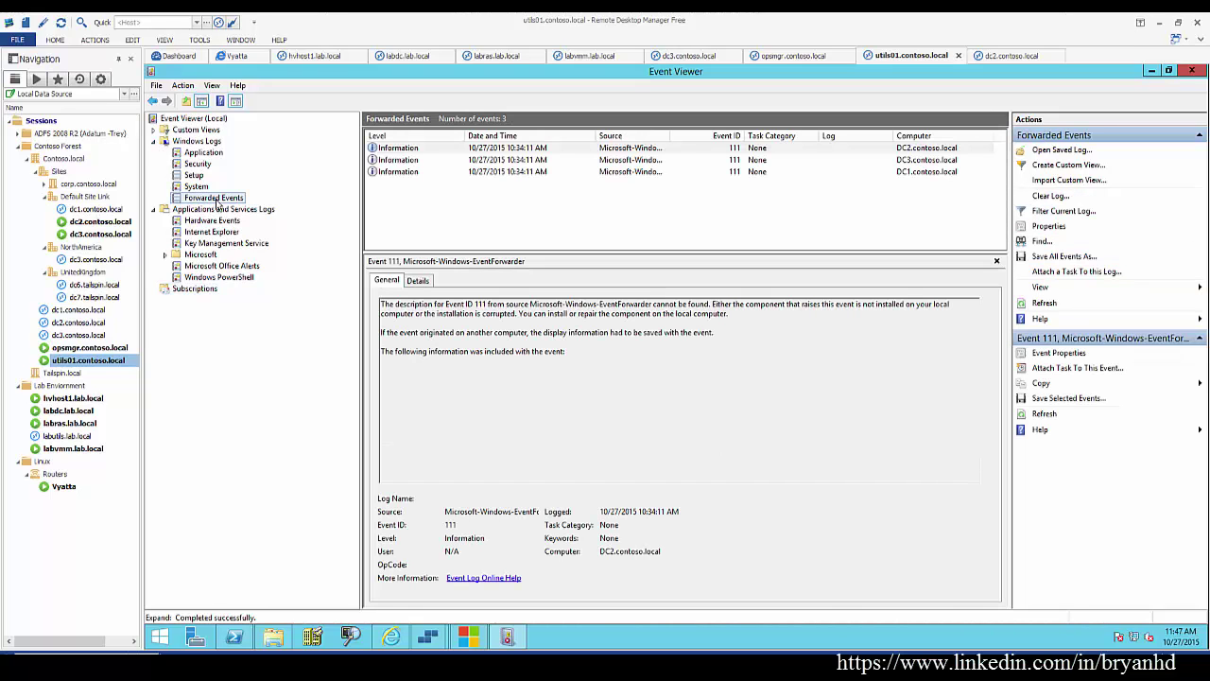
pyautogui.rightClick(510, 159)
pyautogui.click(517, 180)
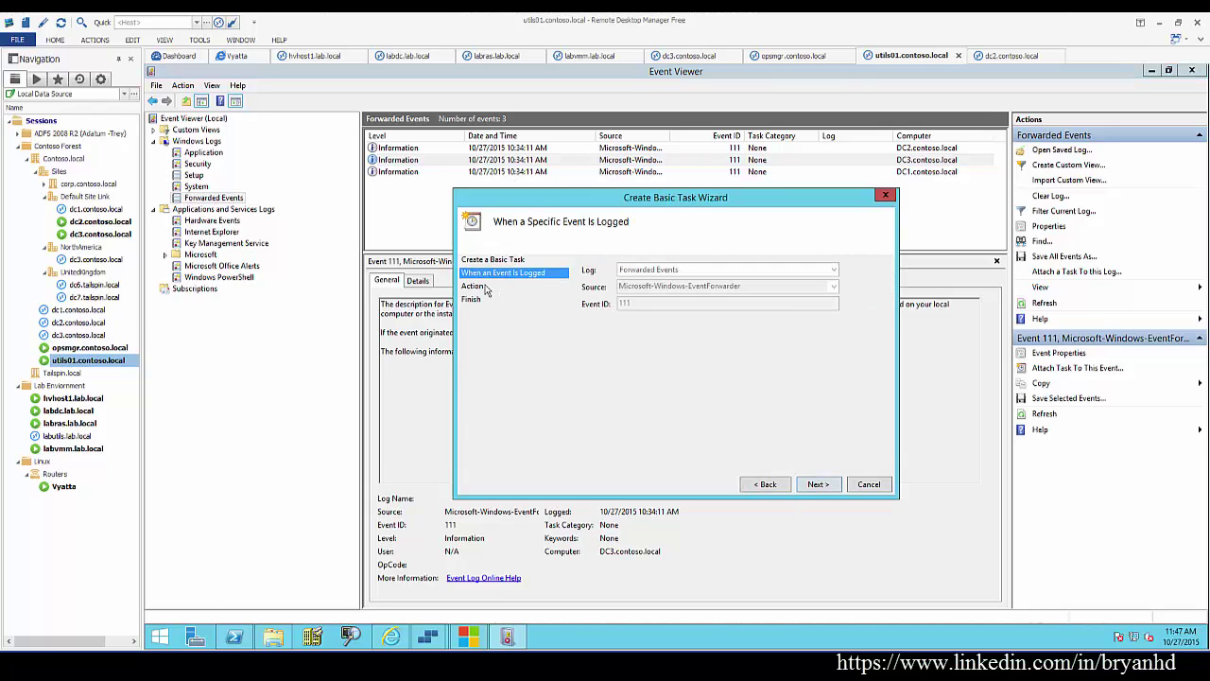
pyautogui.click(801, 486)
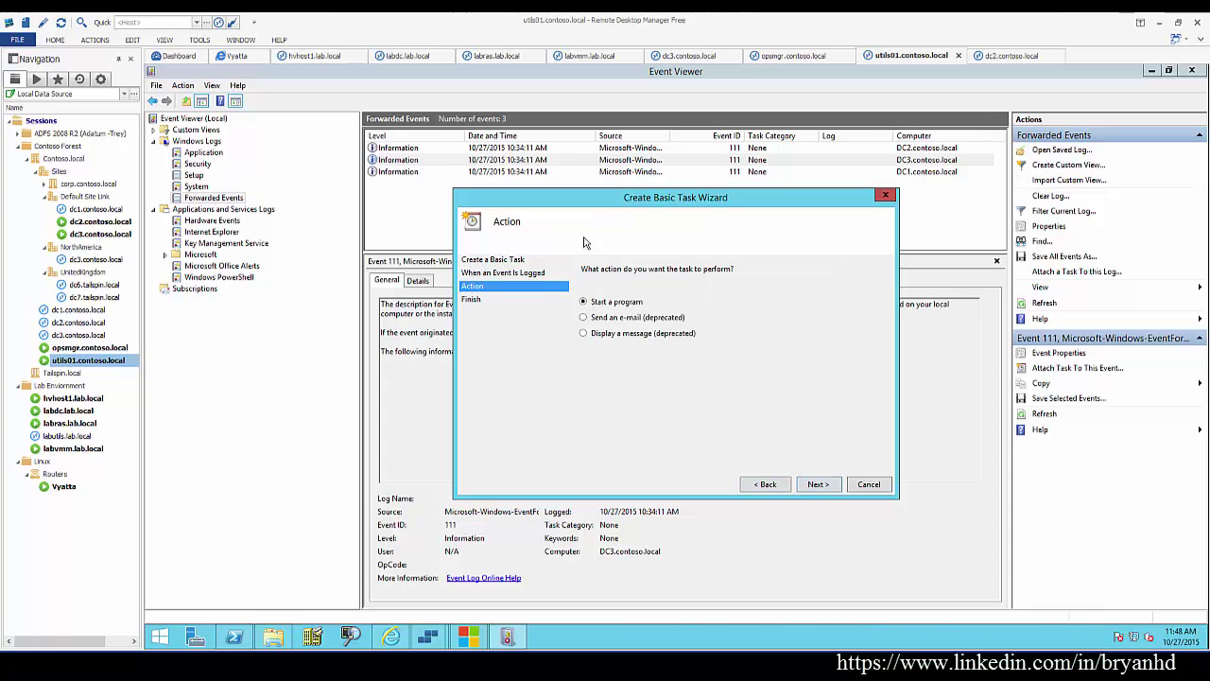
pyautogui.click(619, 319)
pyautogui.click(609, 302)
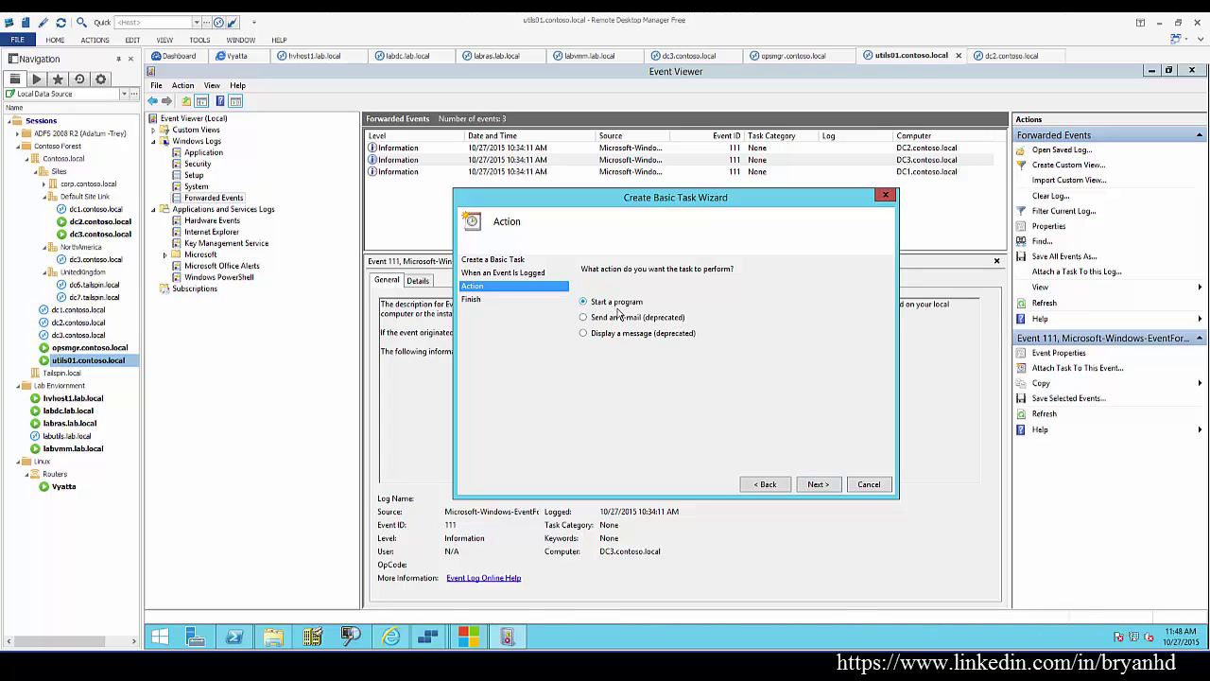
pyautogui.click(868, 484)
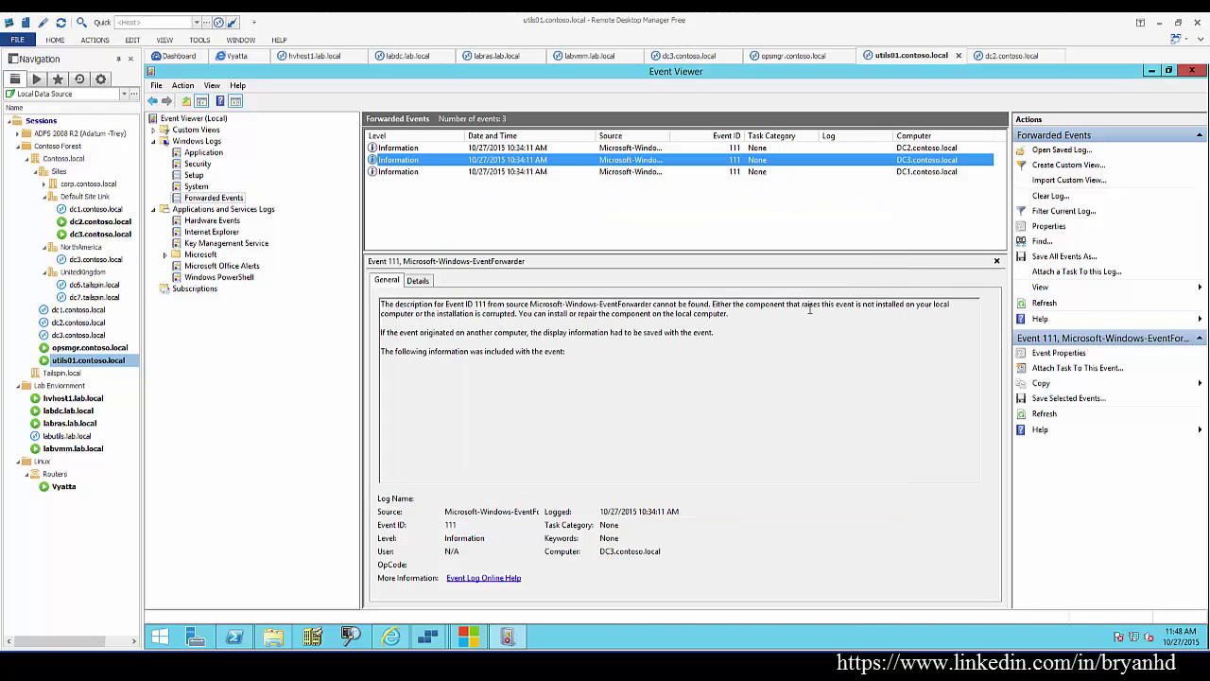
# Look at the forwarded events from DC1 and DC2, and close Event Viewer
pyautogui.click(568, 174)
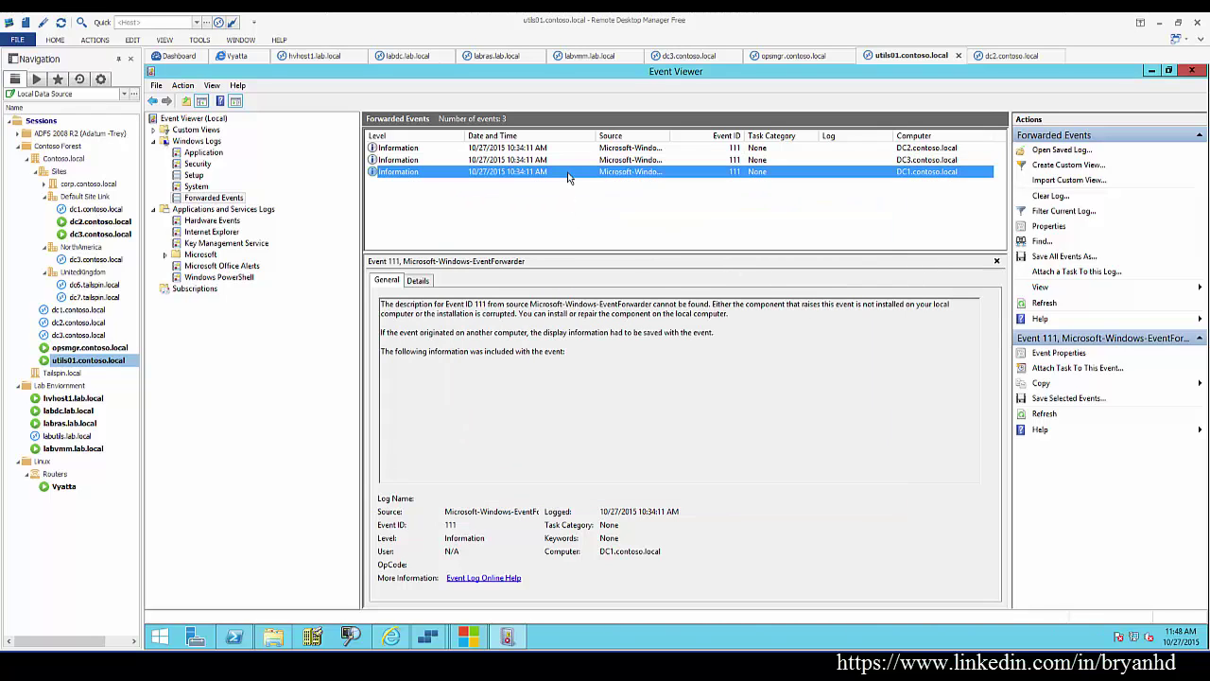
pyautogui.press('Home')
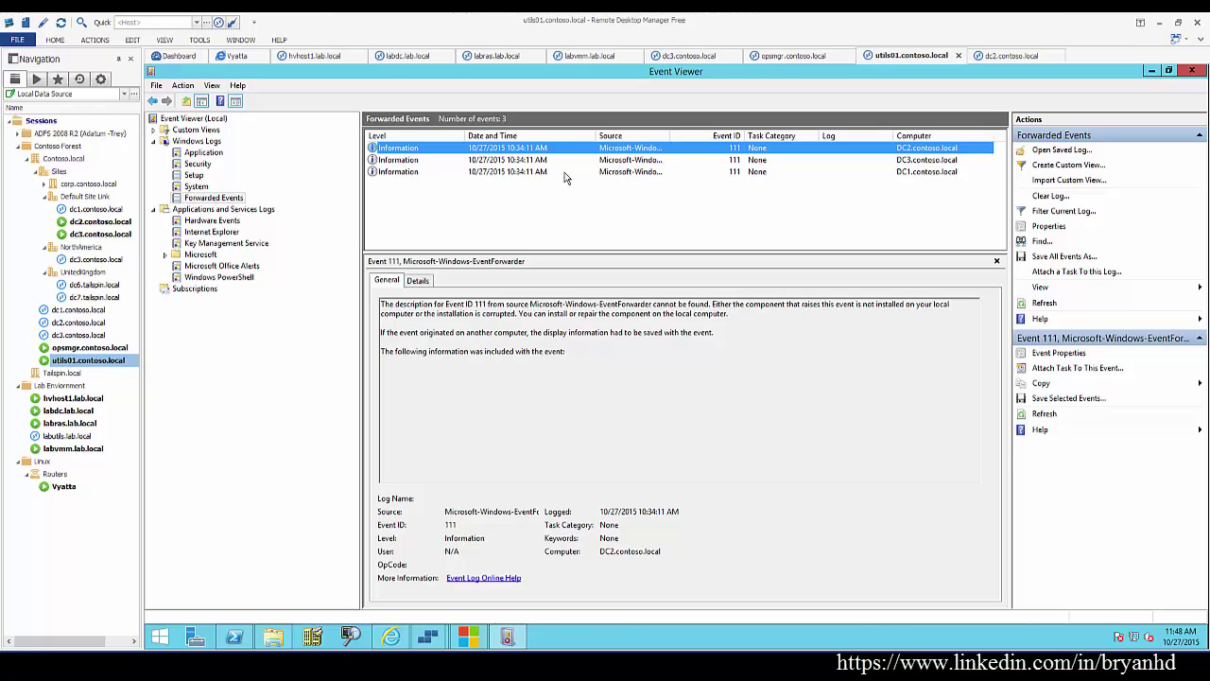
pyautogui.hotkey('alt', 'F4')
pyautogui.click(683, 72)
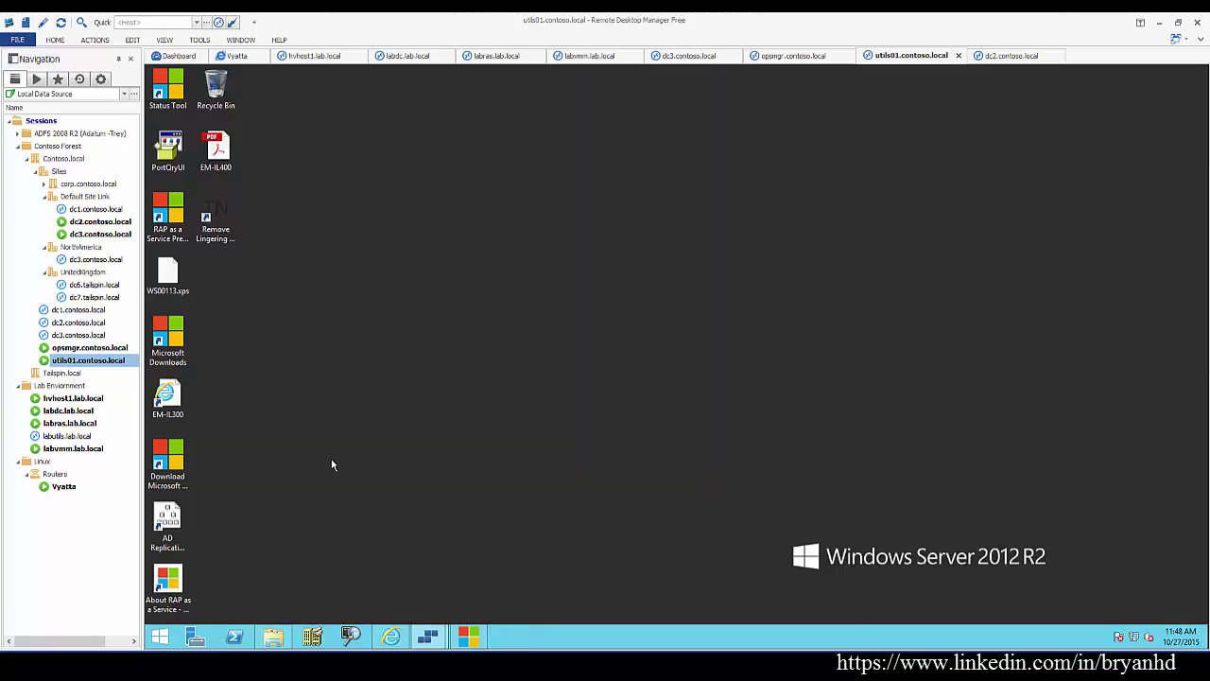
# Collect the forest's replication status with the AD Replication Status Tool and filter the results to errors only
pyautogui.doubleClick(168, 526)
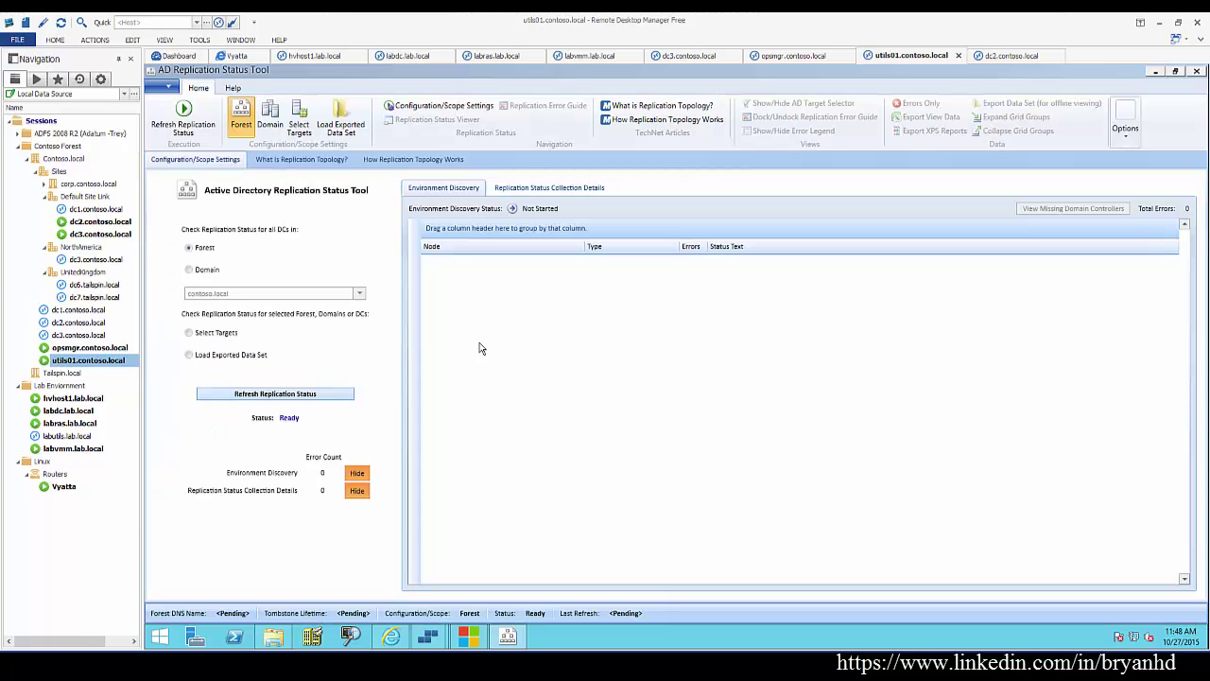
pyautogui.click(276, 398)
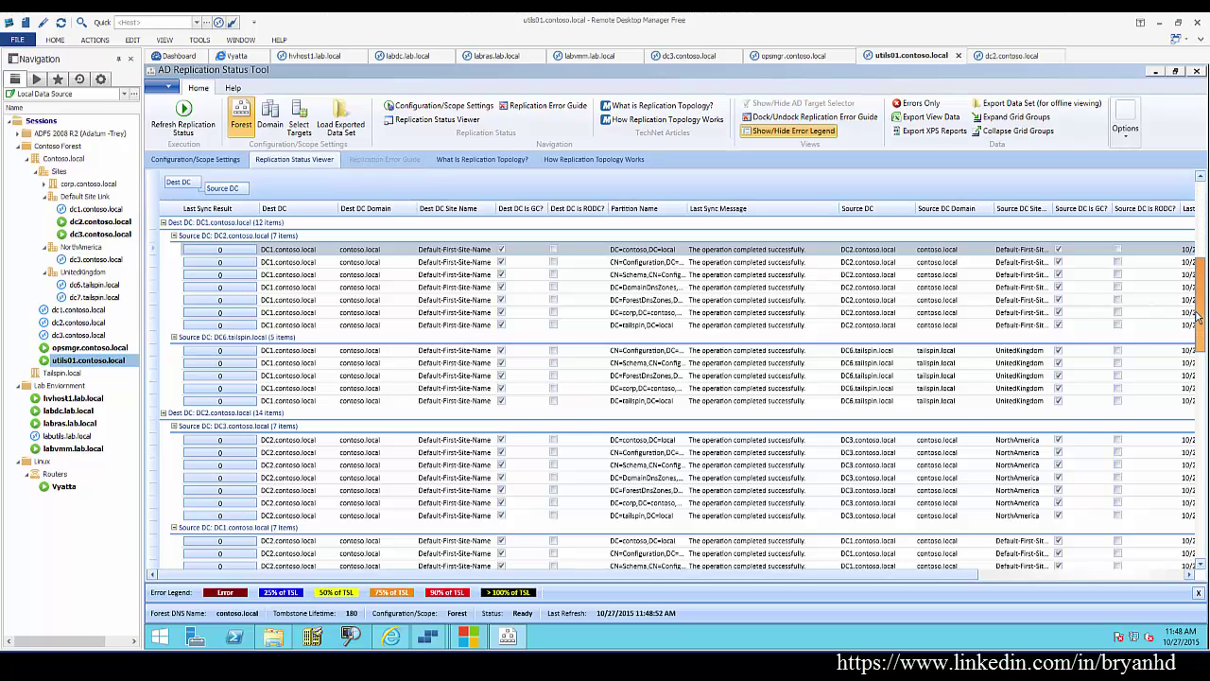
pyautogui.moveTo(1196, 287); pyautogui.dragTo(1198, 473)
pyautogui.click(917, 103)
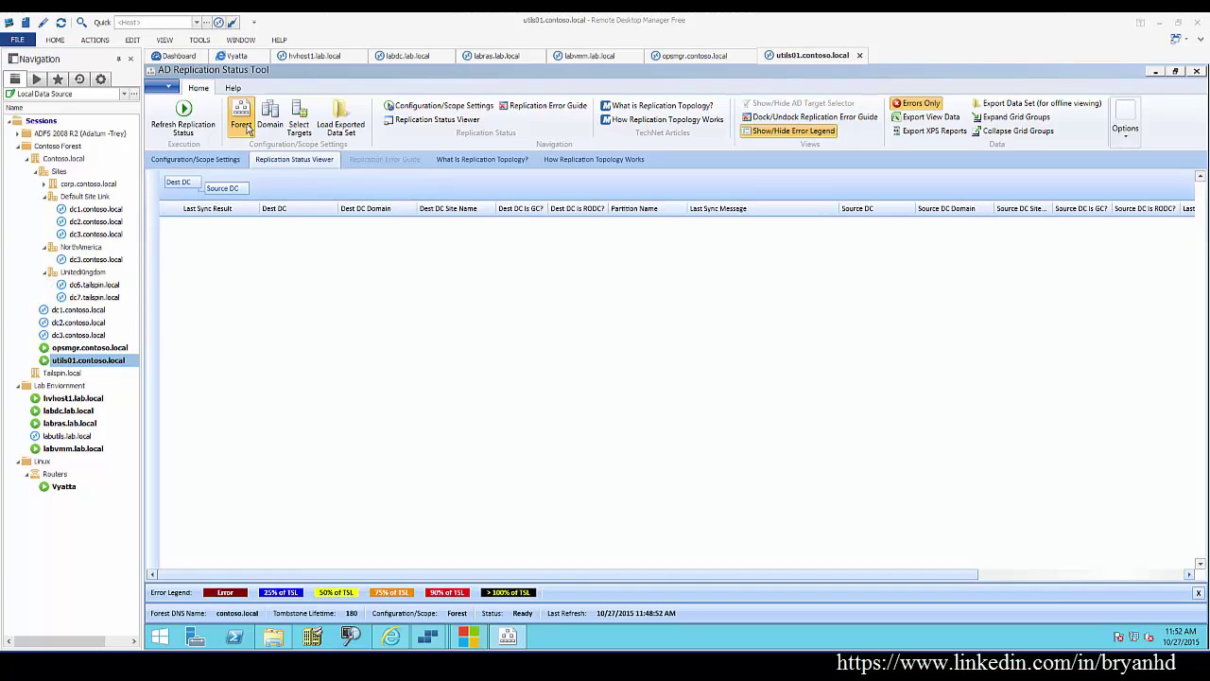
# Refresh the forest's replication status from the configuration settings and review the sync results for failing domain controllers
pyautogui.click(183, 163)
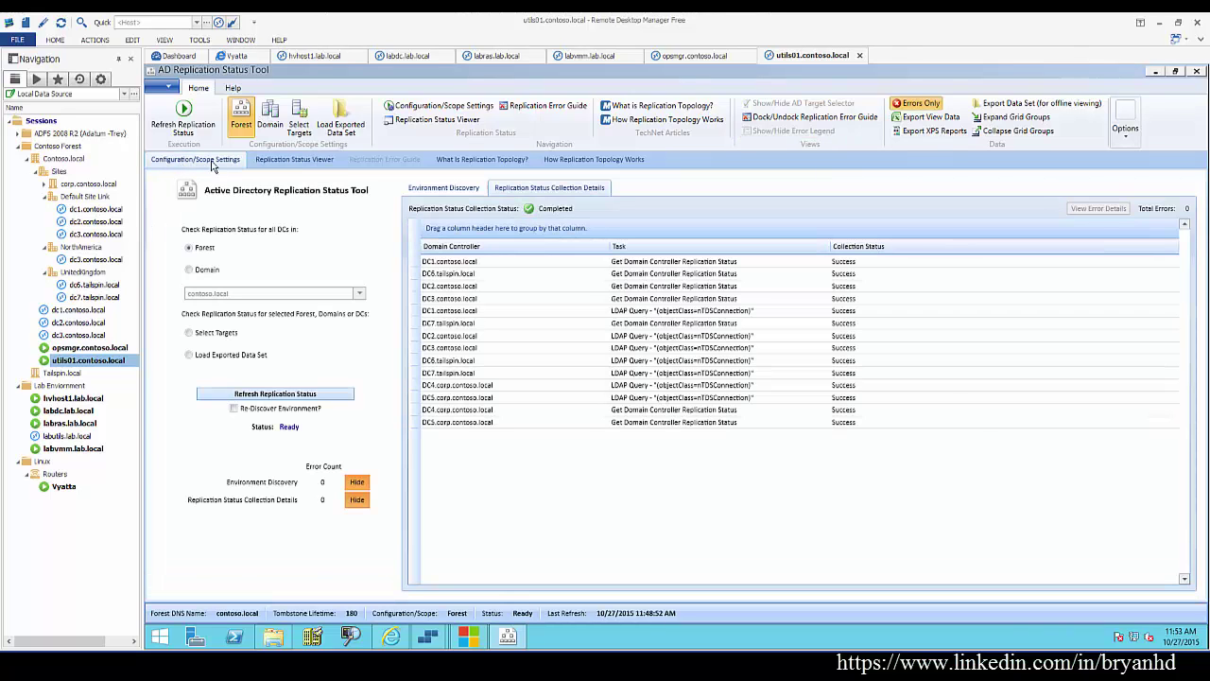
pyautogui.click(278, 395)
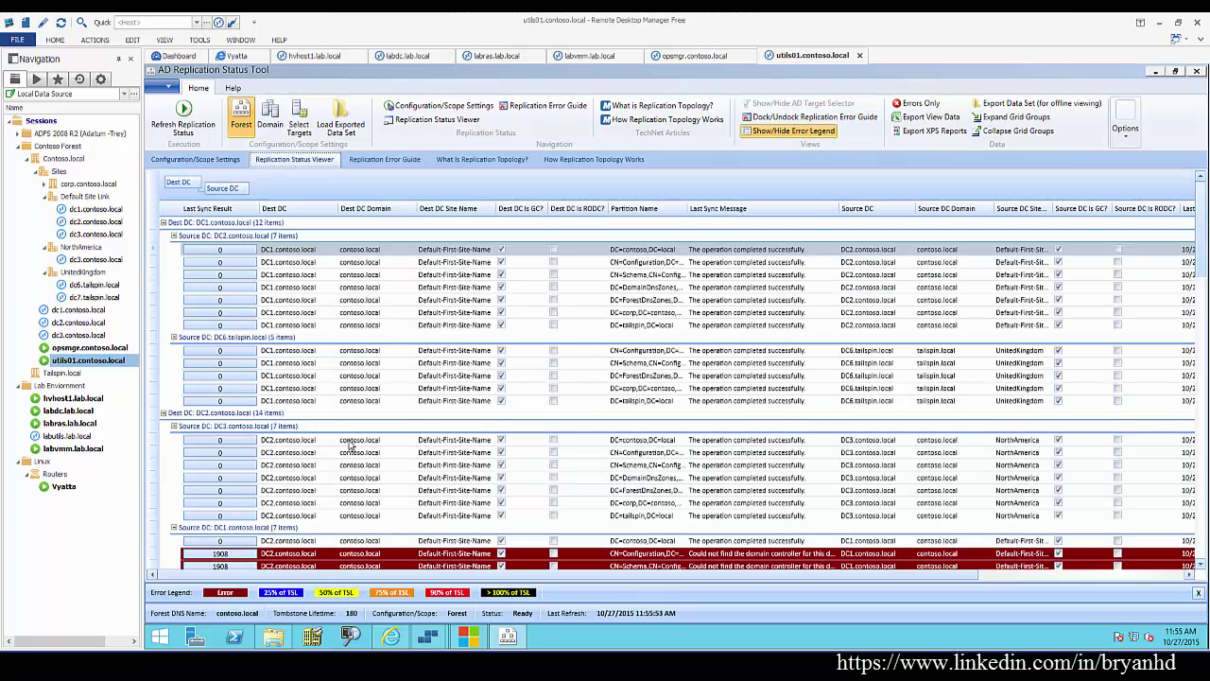
pyautogui.scroll(-4, 352, 443)
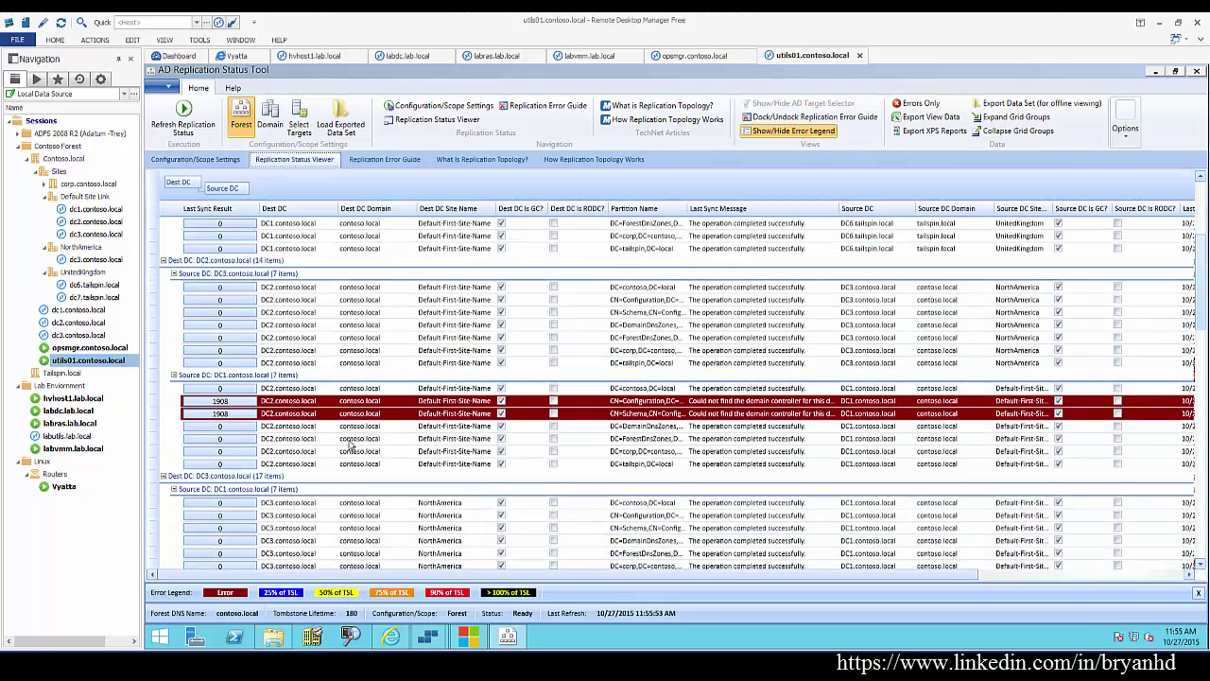
pyautogui.scroll(-8, 350, 444)
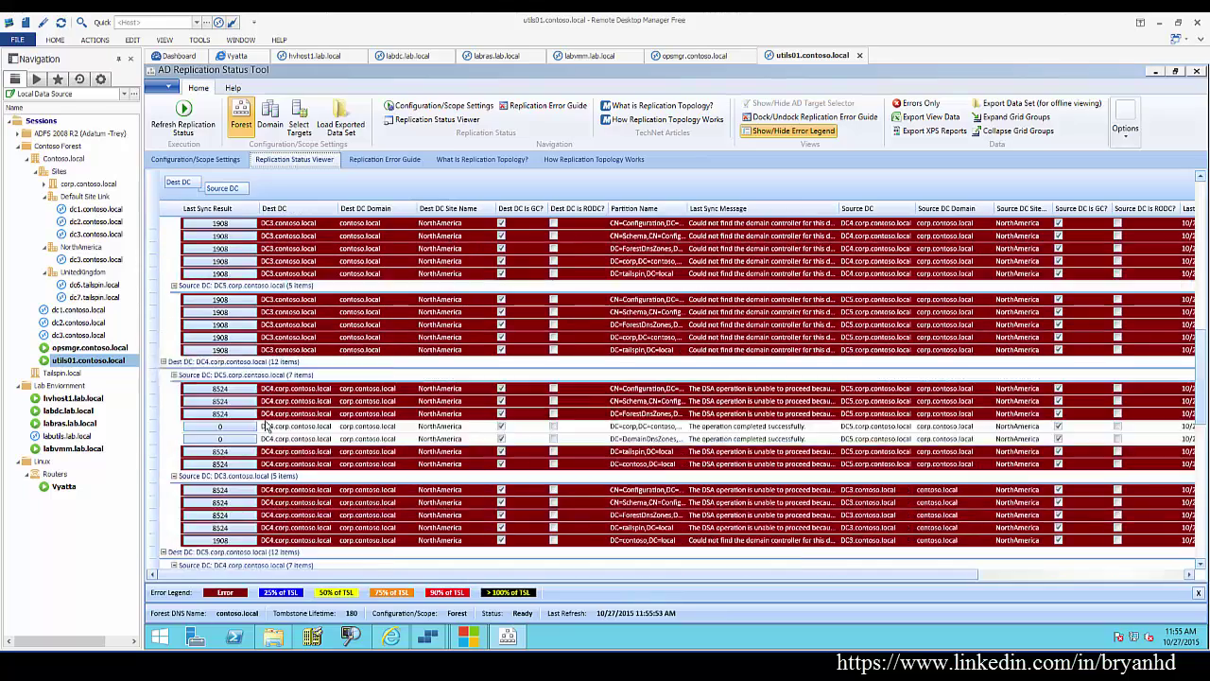
pyautogui.scroll(-3, 268, 426)
# Open the replication error guide for error 8524 on DC4 and read through its symptoms
pyautogui.doubleClick(227, 383)
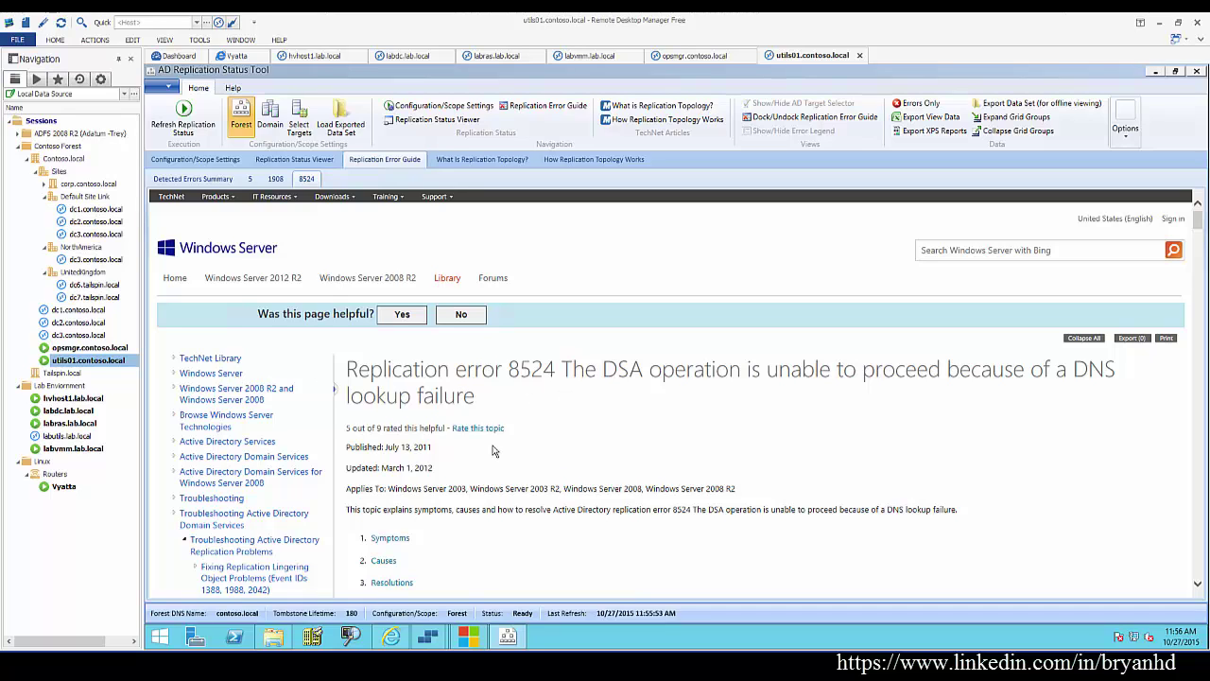
pyautogui.scroll(-15, 462, 468)
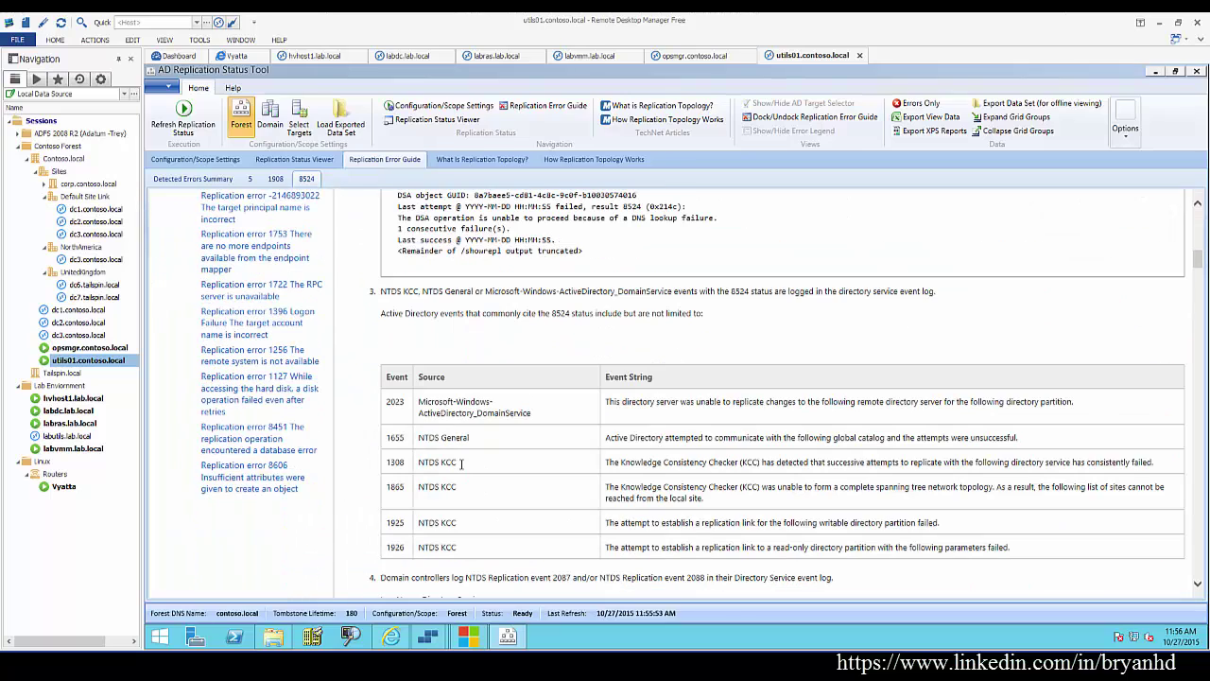
pyautogui.scroll(15, 462, 465)
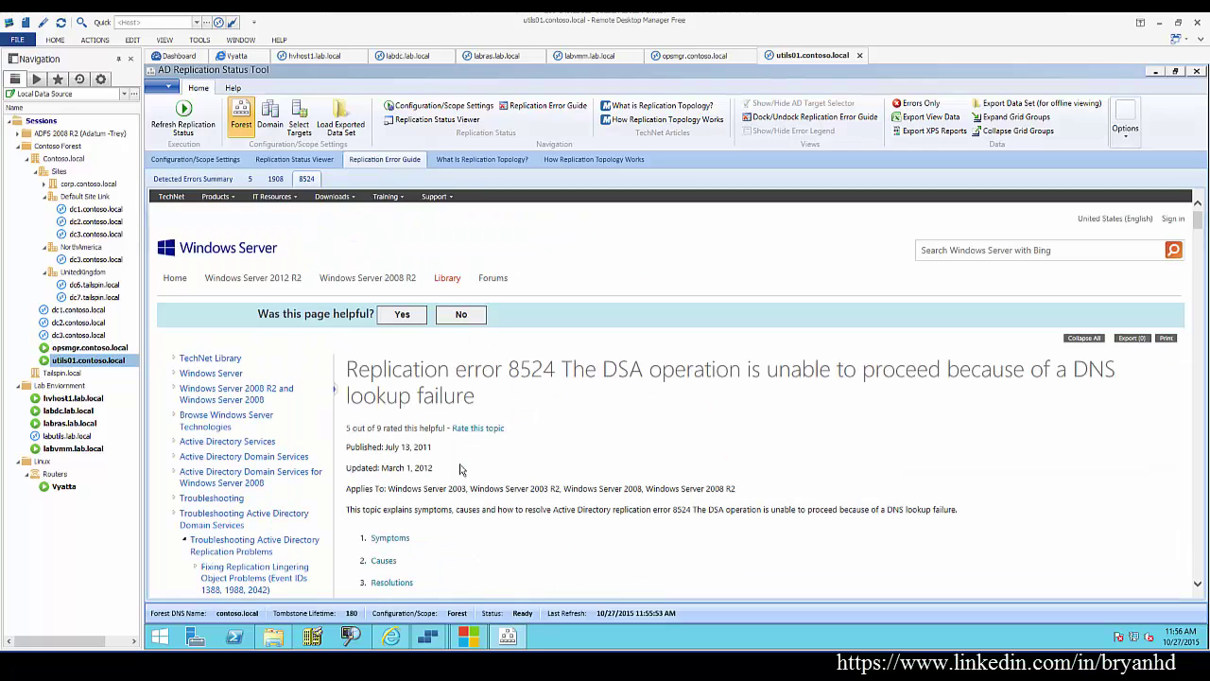
pyautogui.scroll(-8, 463, 469)
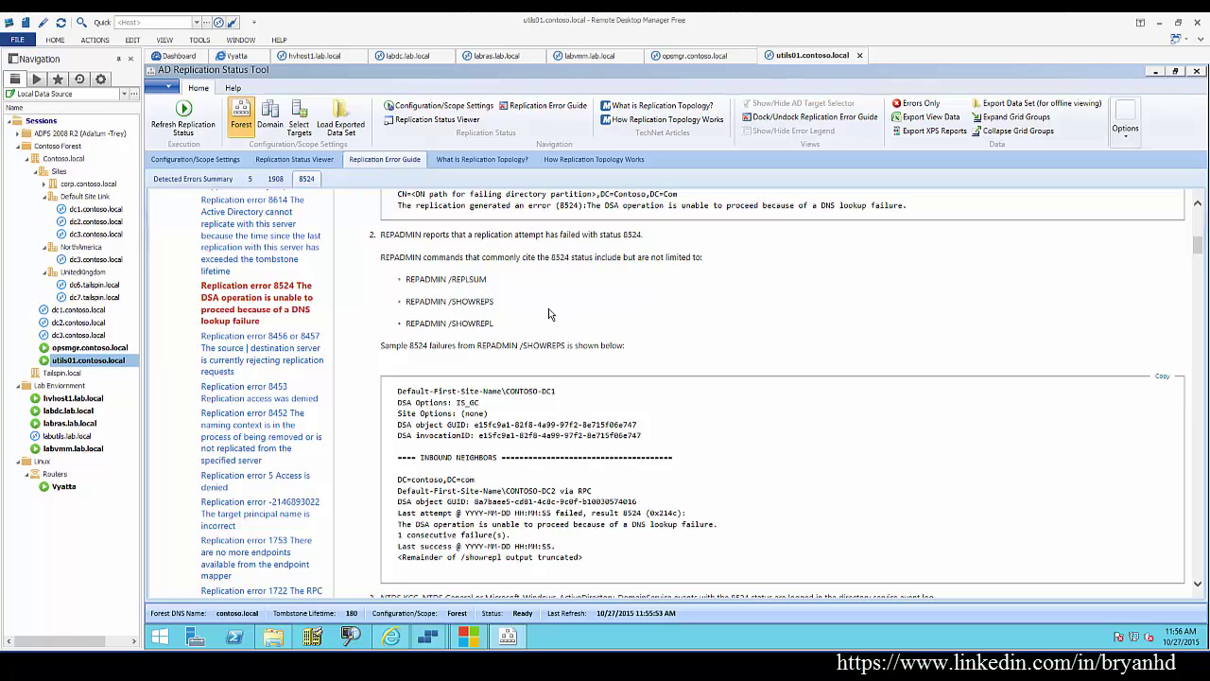
# Go back through the status viewer to the configuration settings and refresh forest replication status with environment rediscovery enabled
pyautogui.click(274, 162)
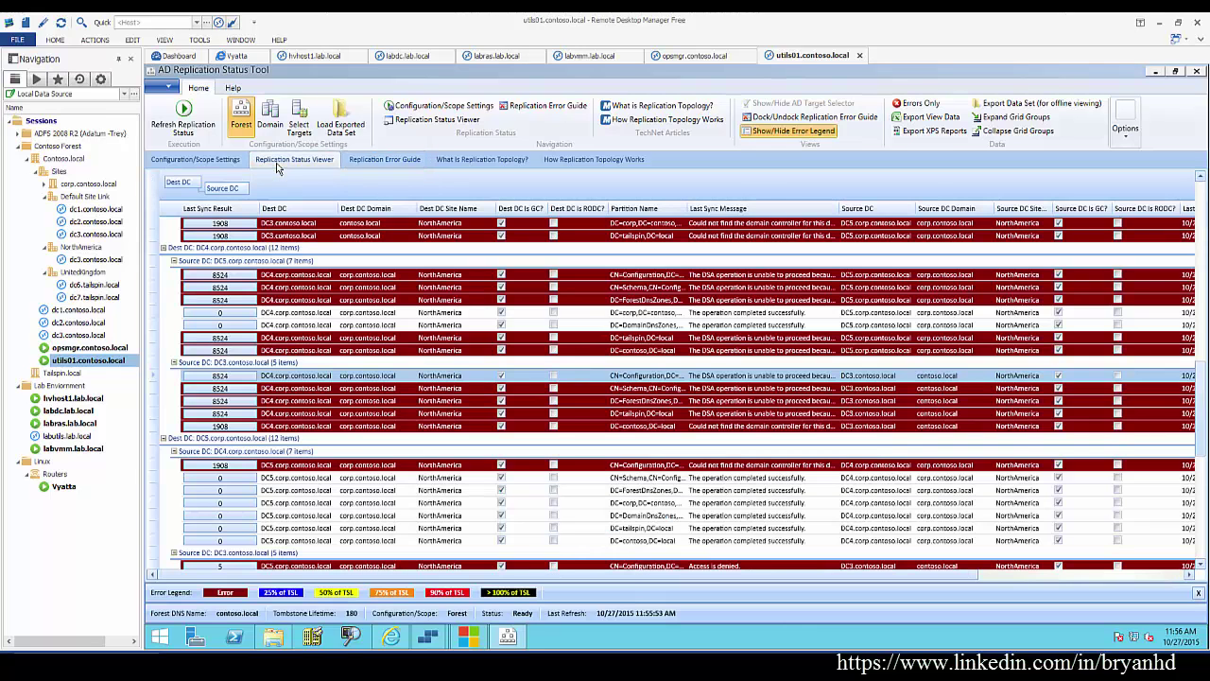
pyautogui.click(199, 160)
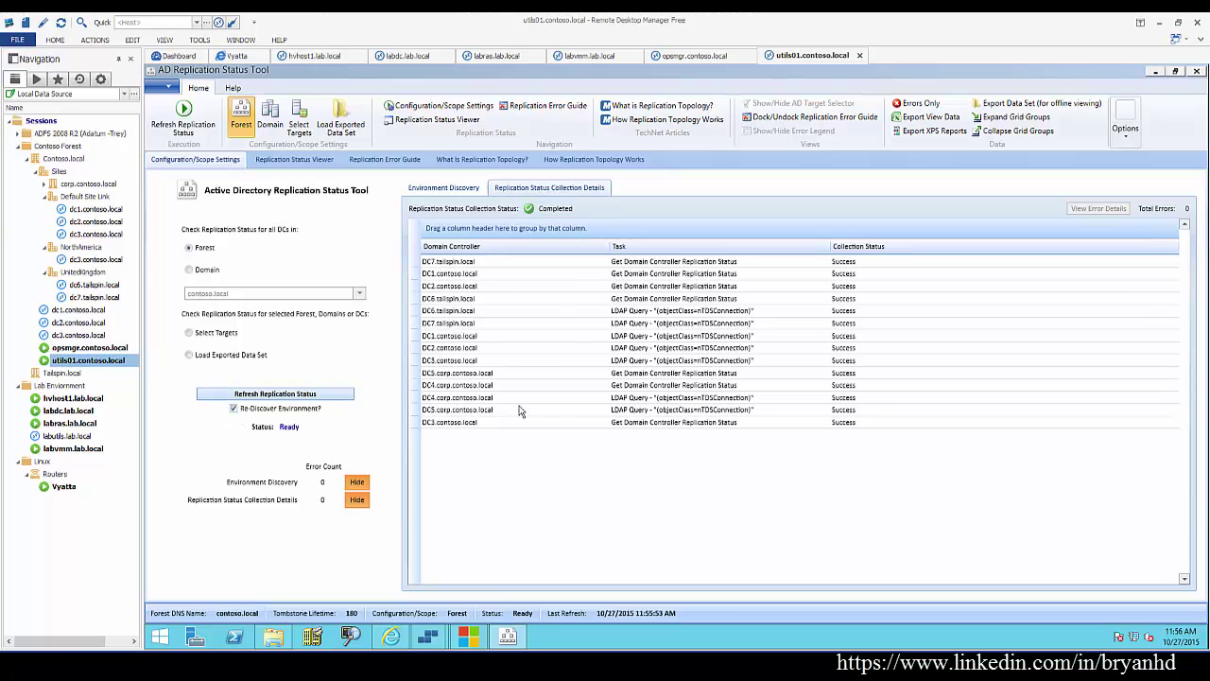
pyautogui.click(263, 398)
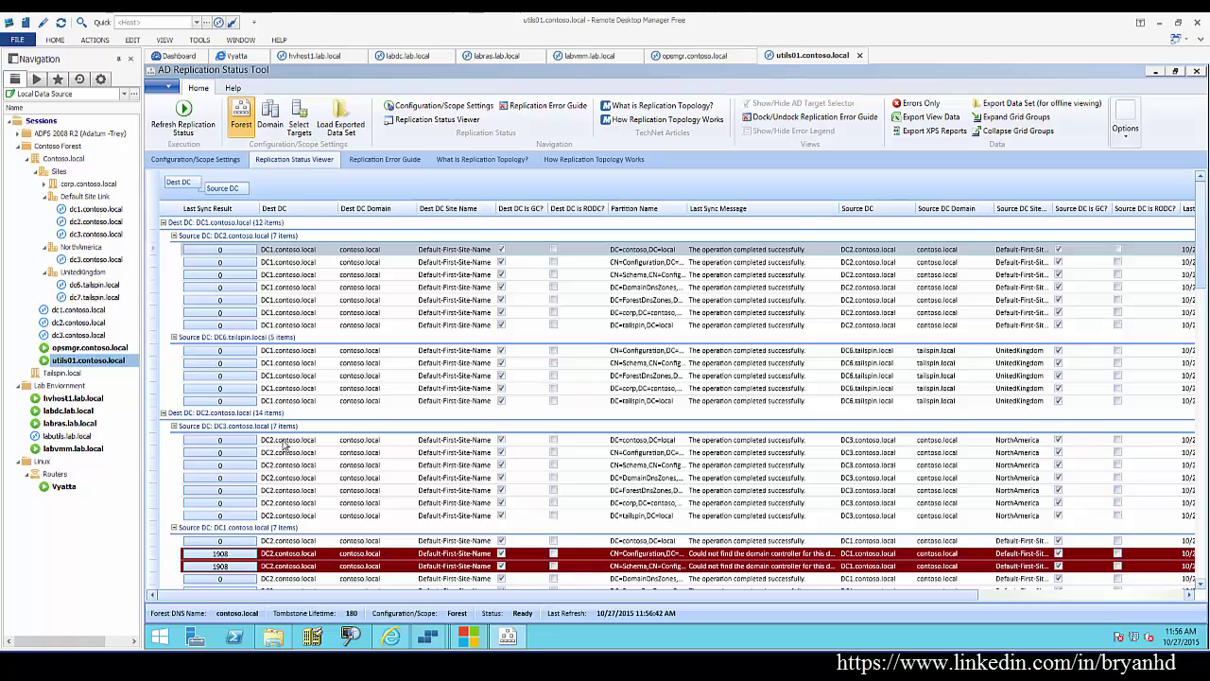
# Review the refreshed sync results of all destination domain controllers for failing replication partners
pyautogui.scroll(-15, 283, 444)
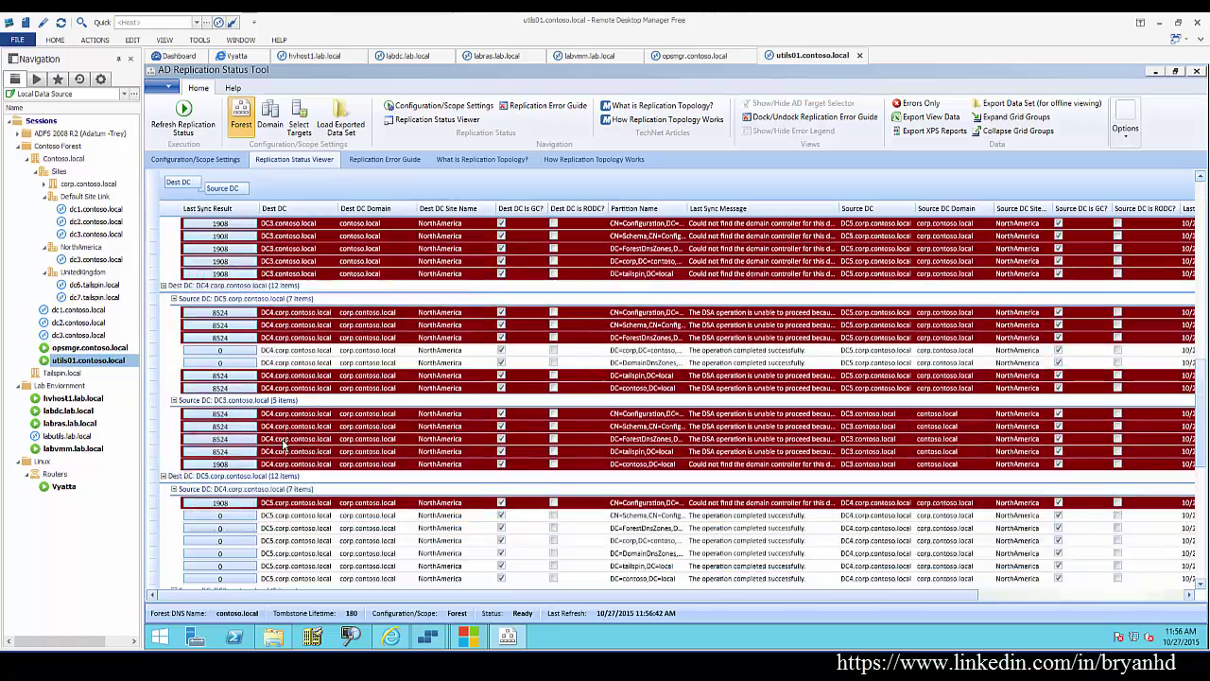
pyautogui.scroll(-3, 283, 444)
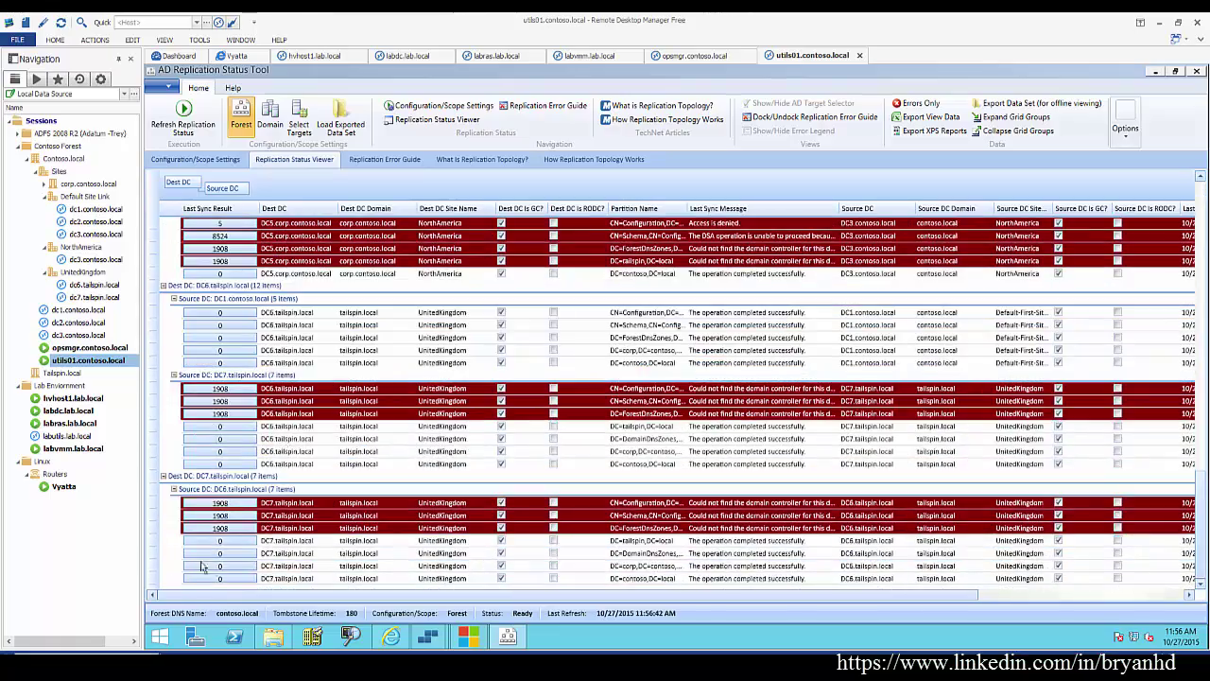
pyautogui.scroll(-3, 237, 517)
pyautogui.scroll(10, 236, 517)
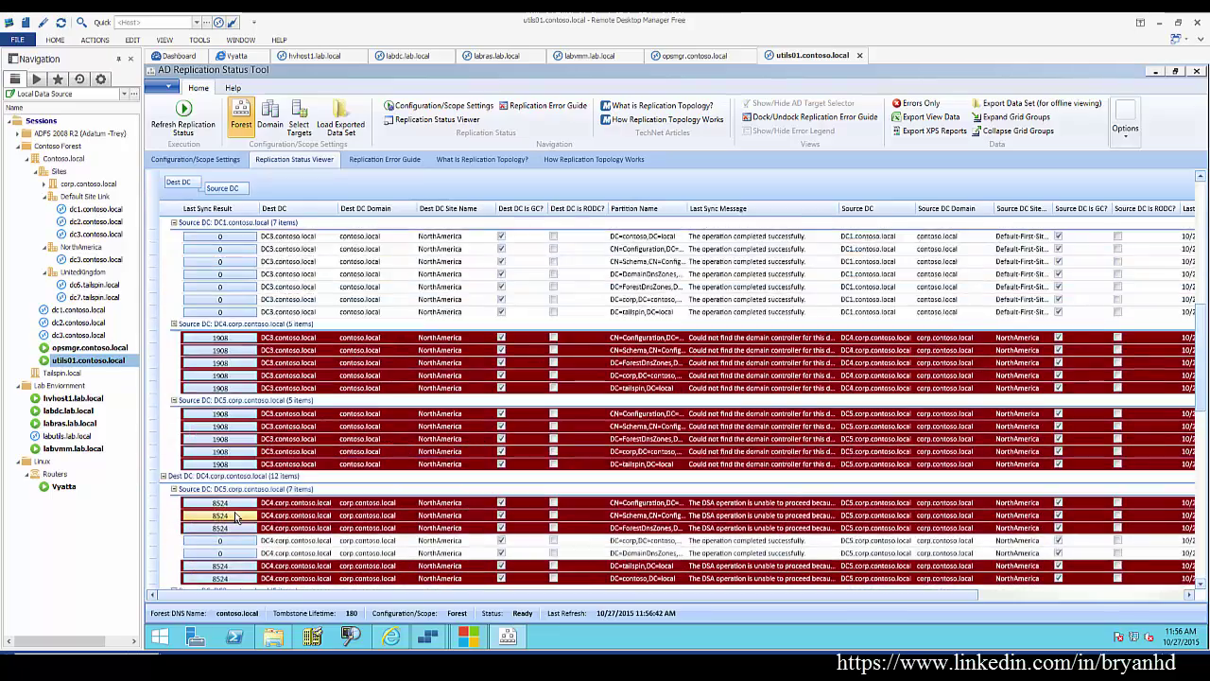
pyautogui.scroll(8, 236, 517)
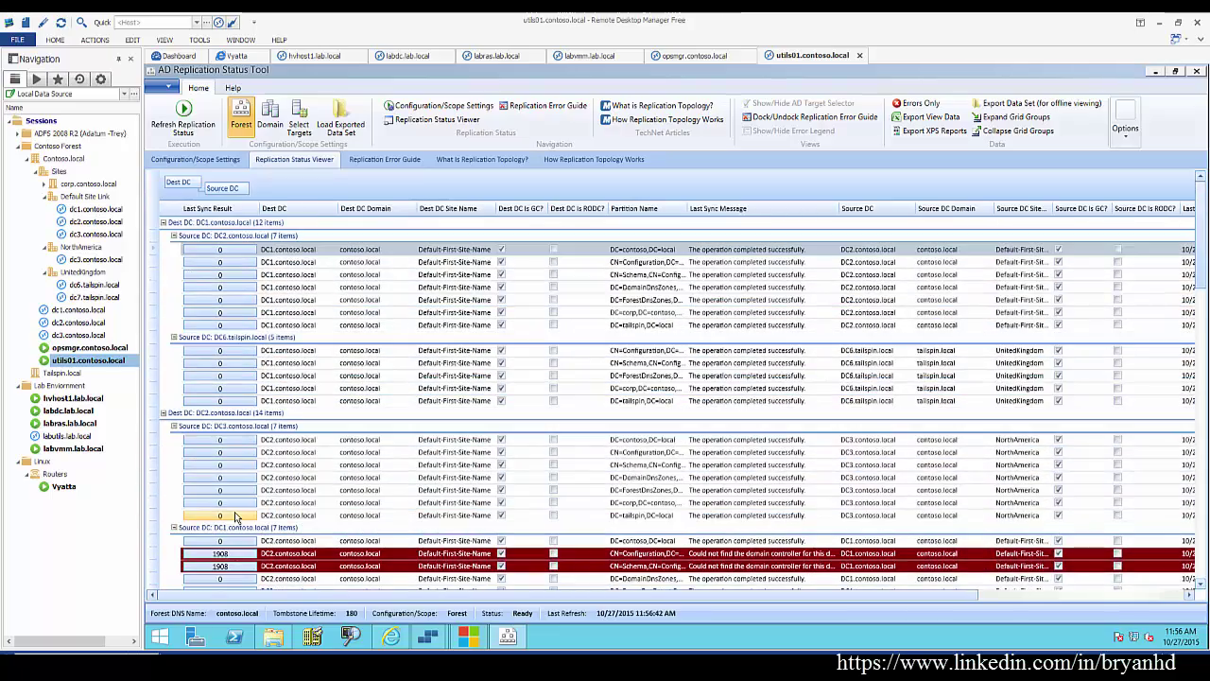
pyautogui.scroll(-3, 236, 517)
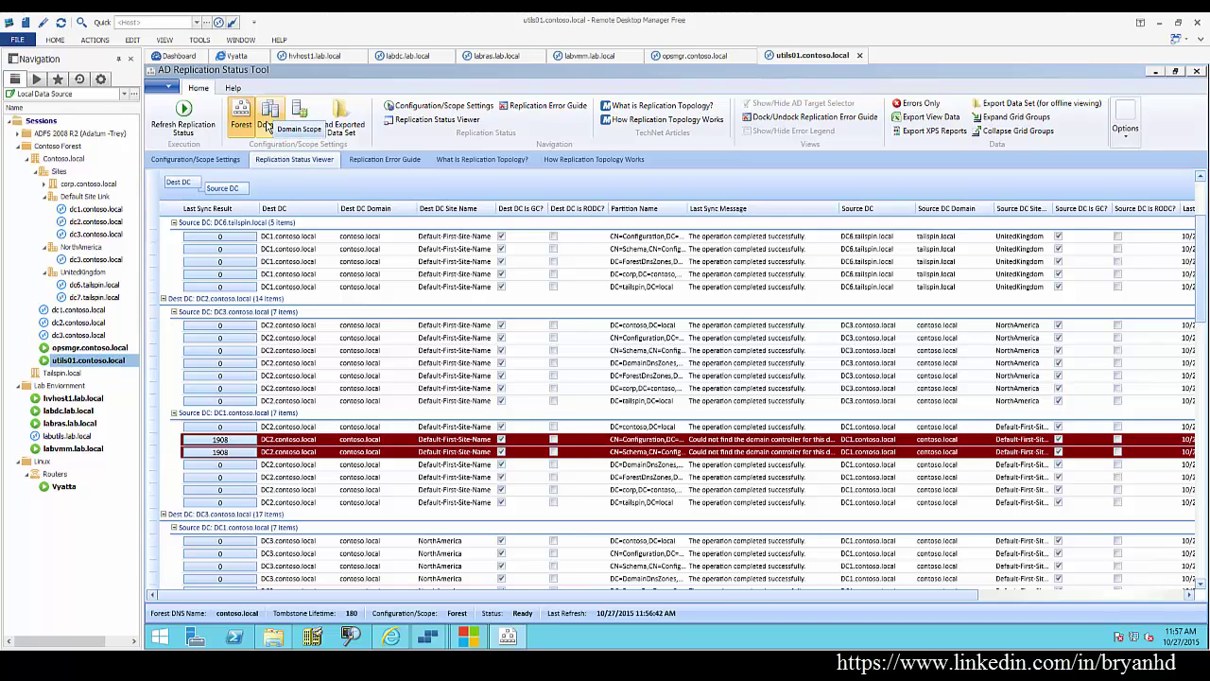
# Open the replication error guide articles for the detected errors 8524 and 1908
pyautogui.click(378, 161)
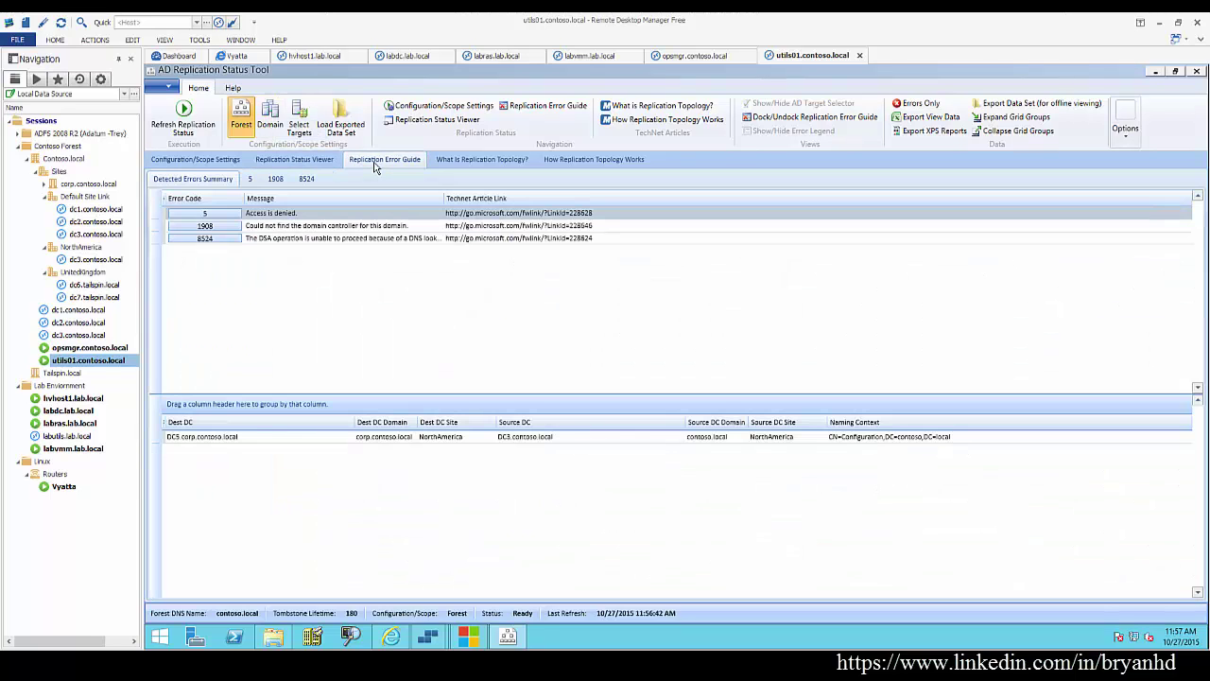
pyautogui.click(201, 240)
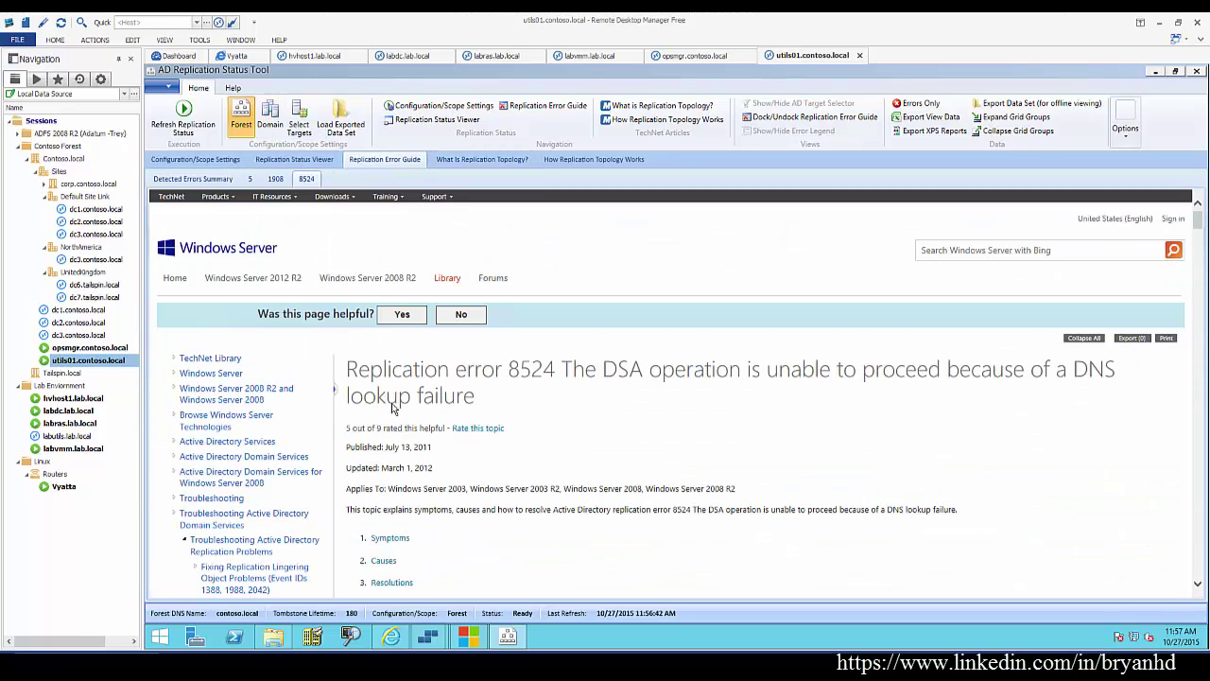
pyautogui.moveTo(554, 371); pyautogui.dragTo(507, 371)
pyautogui.rightClick(531, 370)
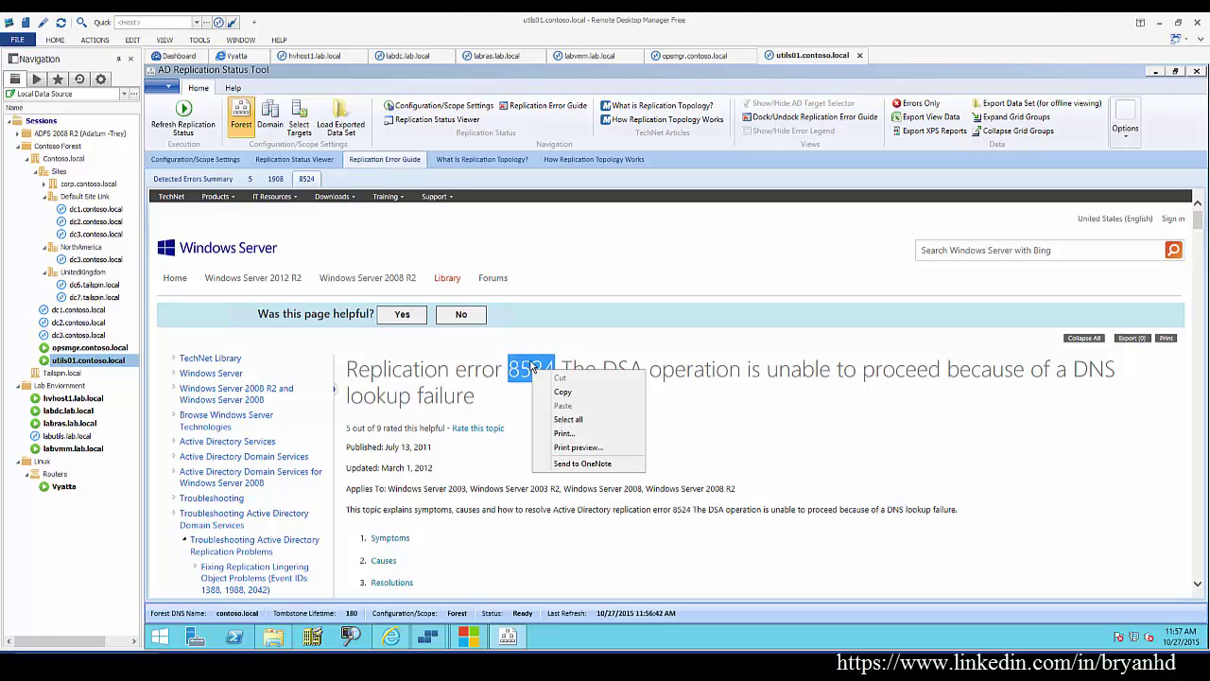
pyautogui.click(277, 180)
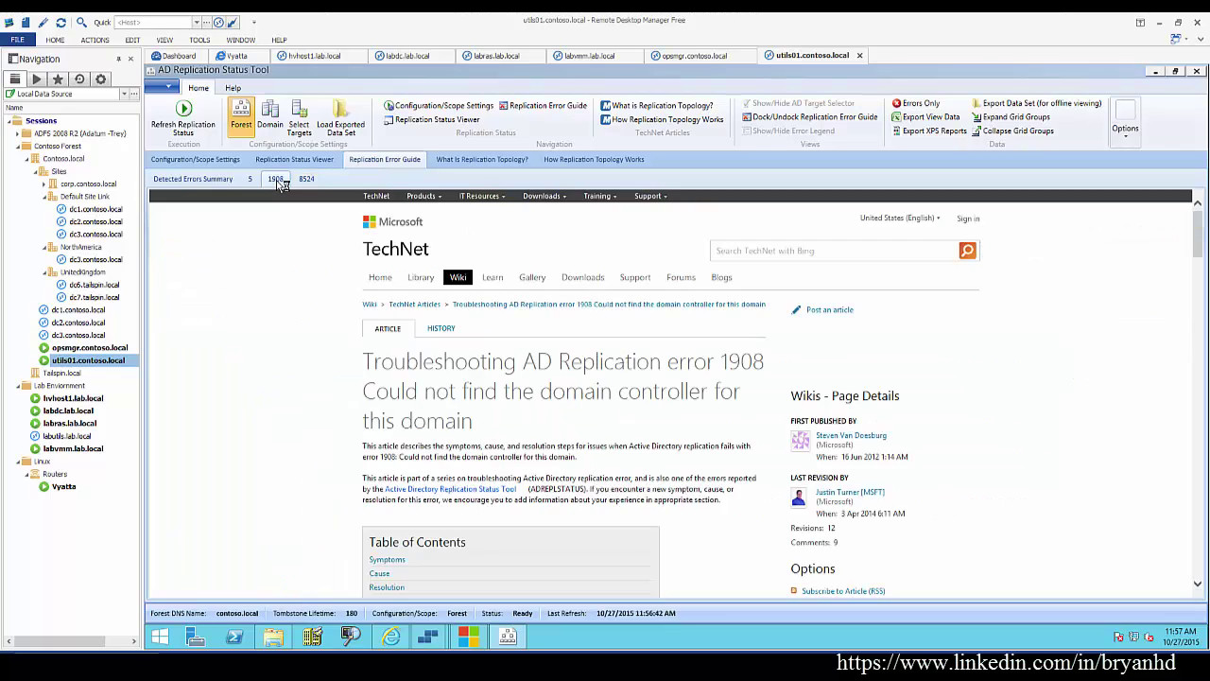
pyautogui.click(673, 357)
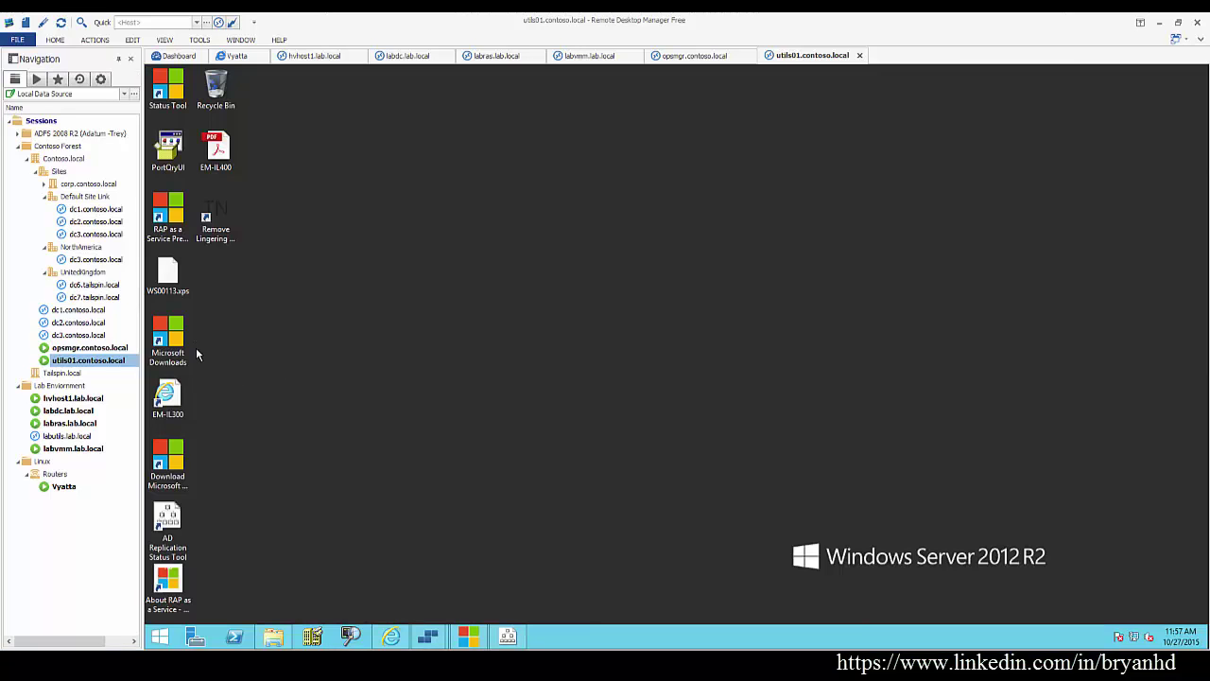
# Open the EM-IL300 desktop shortcut and launch the Troubleshooting Active Directory Replication Errors virtual lab with the Windows Client
pyautogui.click(166, 395)
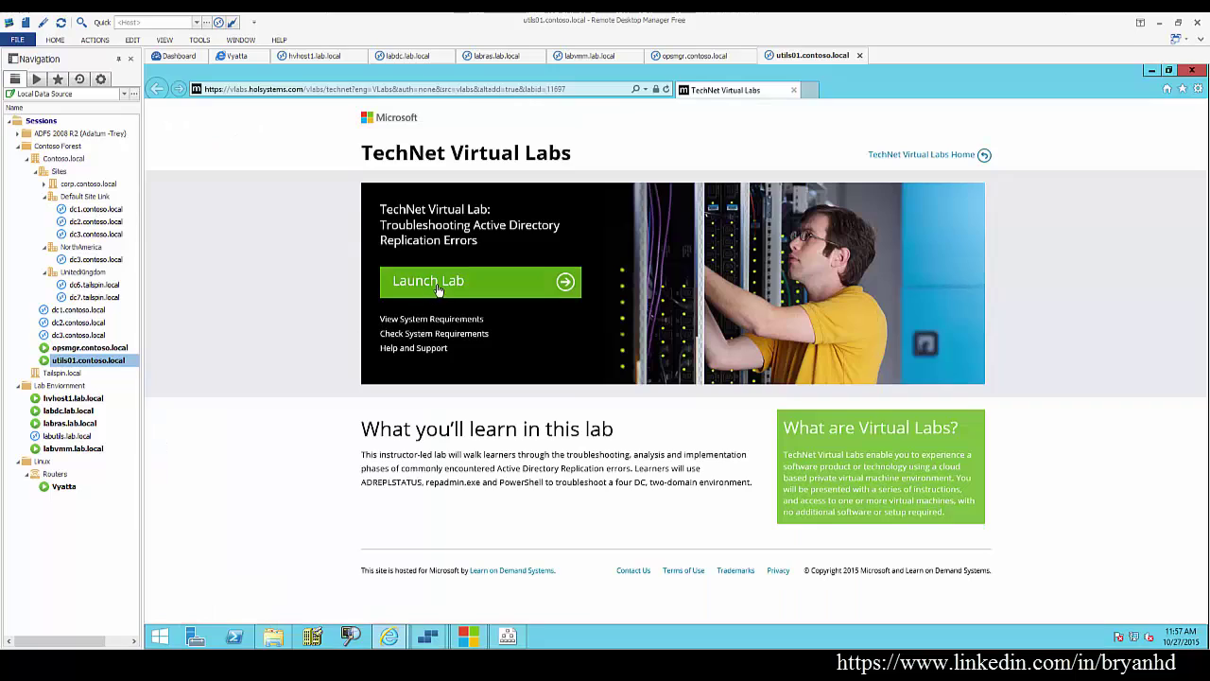
pyautogui.click(438, 288)
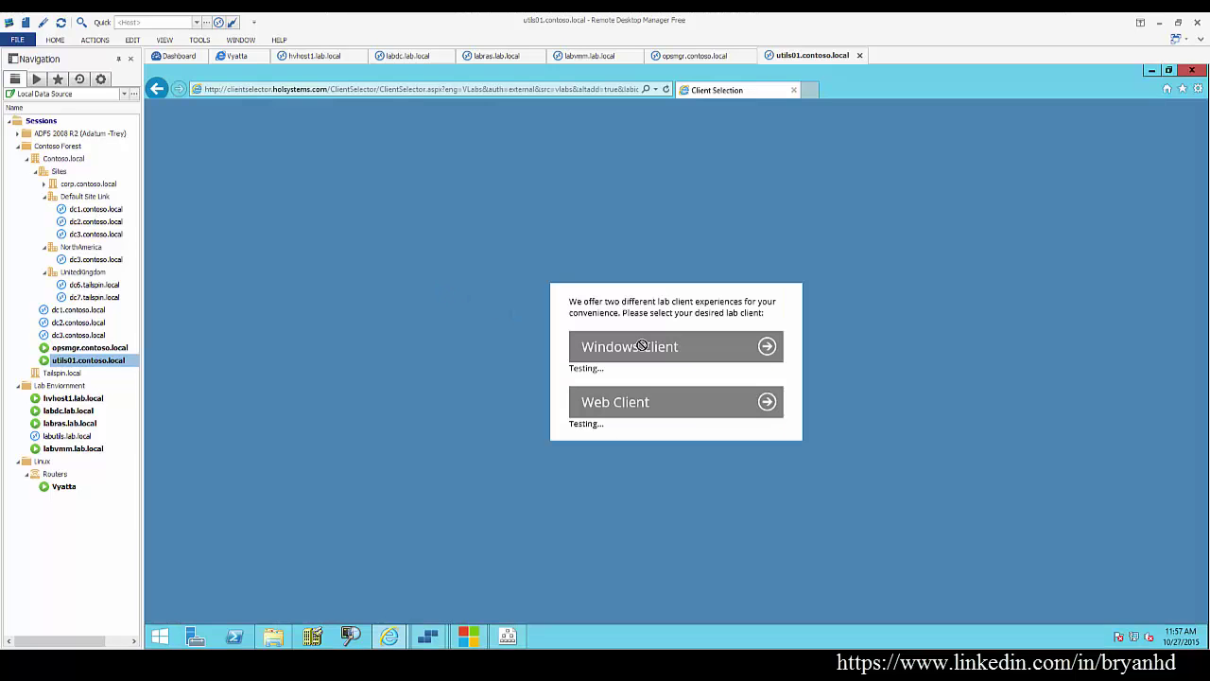
pyautogui.click(643, 351)
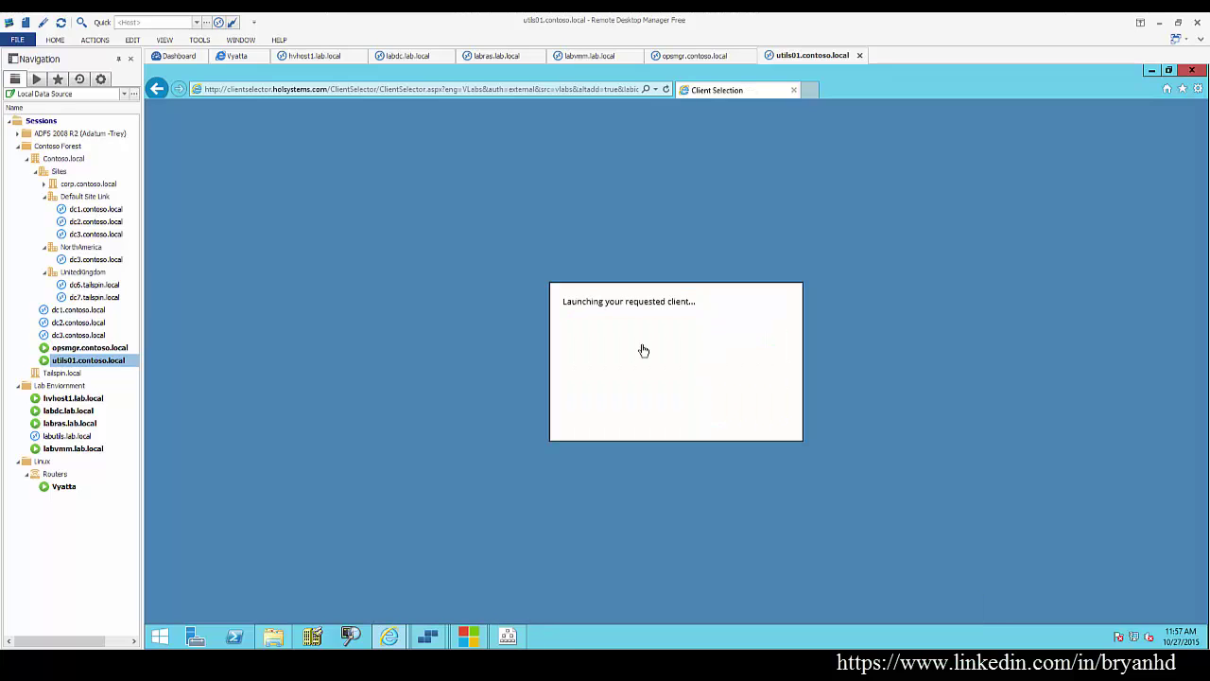
pyautogui.click(716, 364)
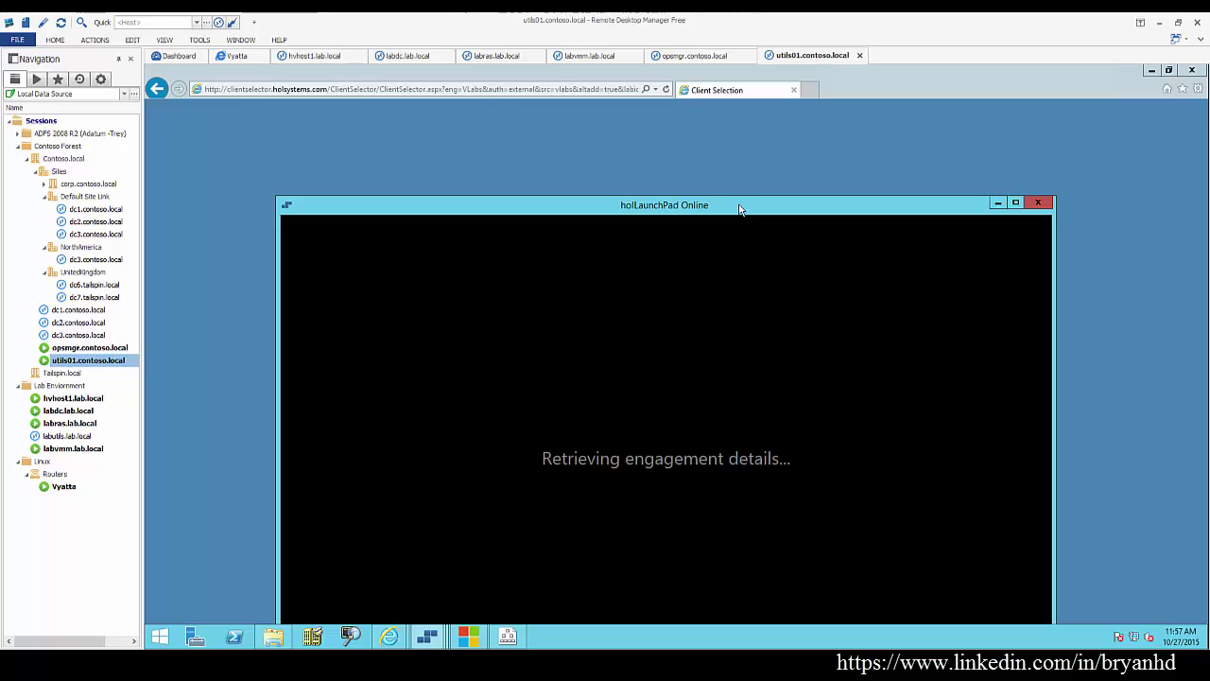
pyautogui.moveTo(740, 209); pyautogui.dragTo(700, 122)
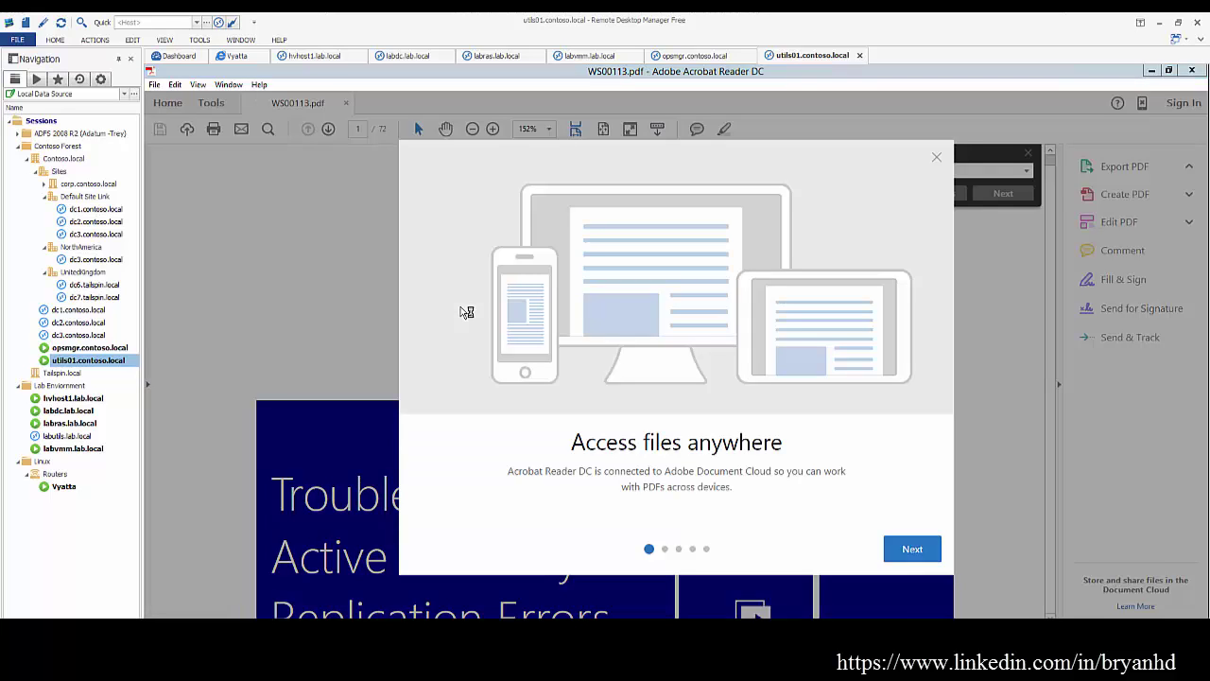
# Dismiss the Acrobat Reader introduction, search WS00113.pdf for 1908 and minimize the document
pyautogui.click(936, 157)
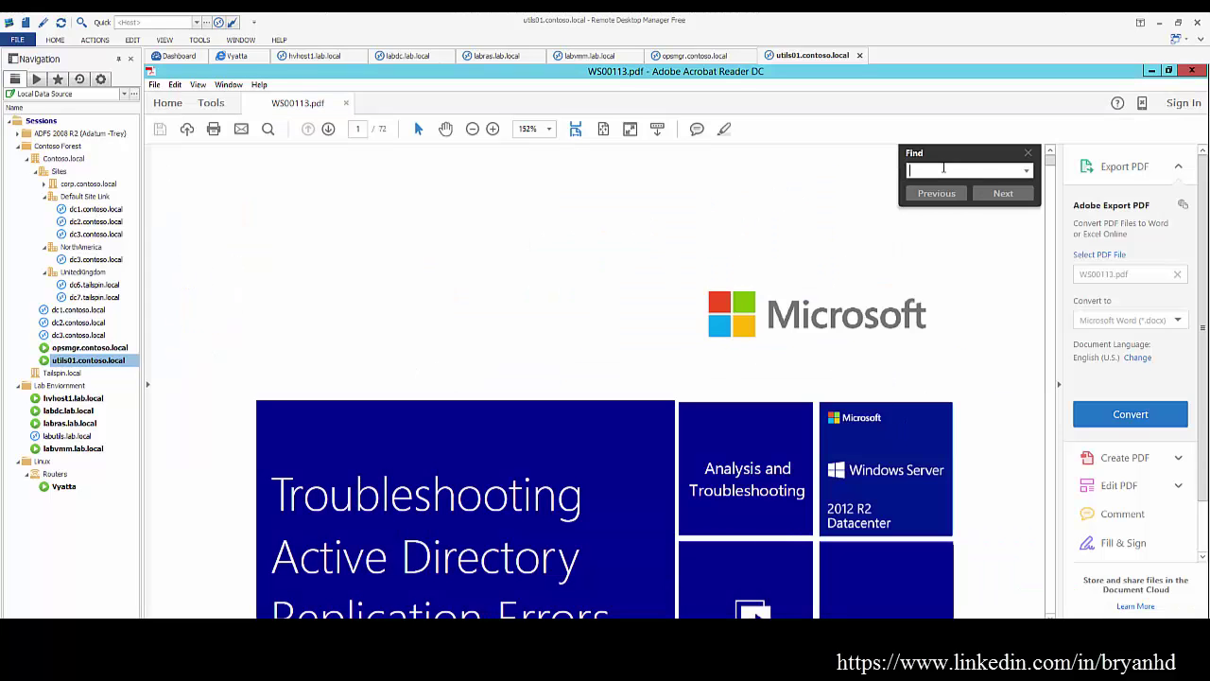
pyautogui.write('1908')
pyautogui.press('Return')
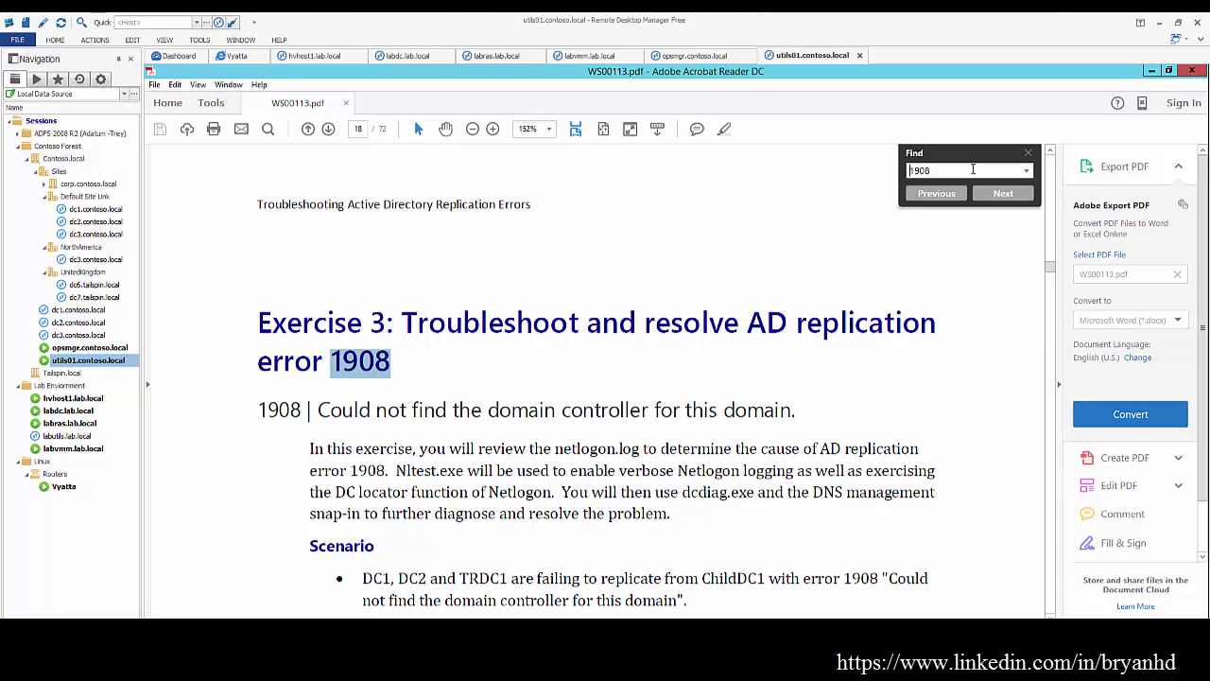
pyautogui.click(1150, 70)
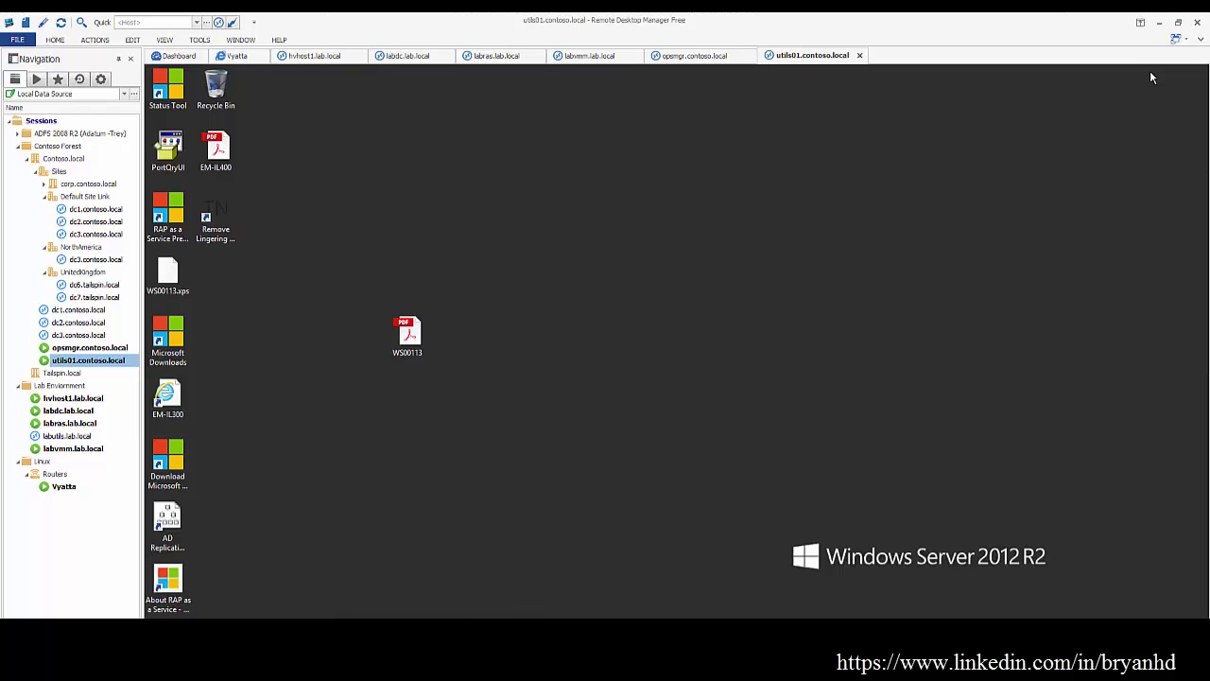
# Switch to the holLaunchPad lab manual and read through its opening pages
pyautogui.hotkey('alt', 'Tab')
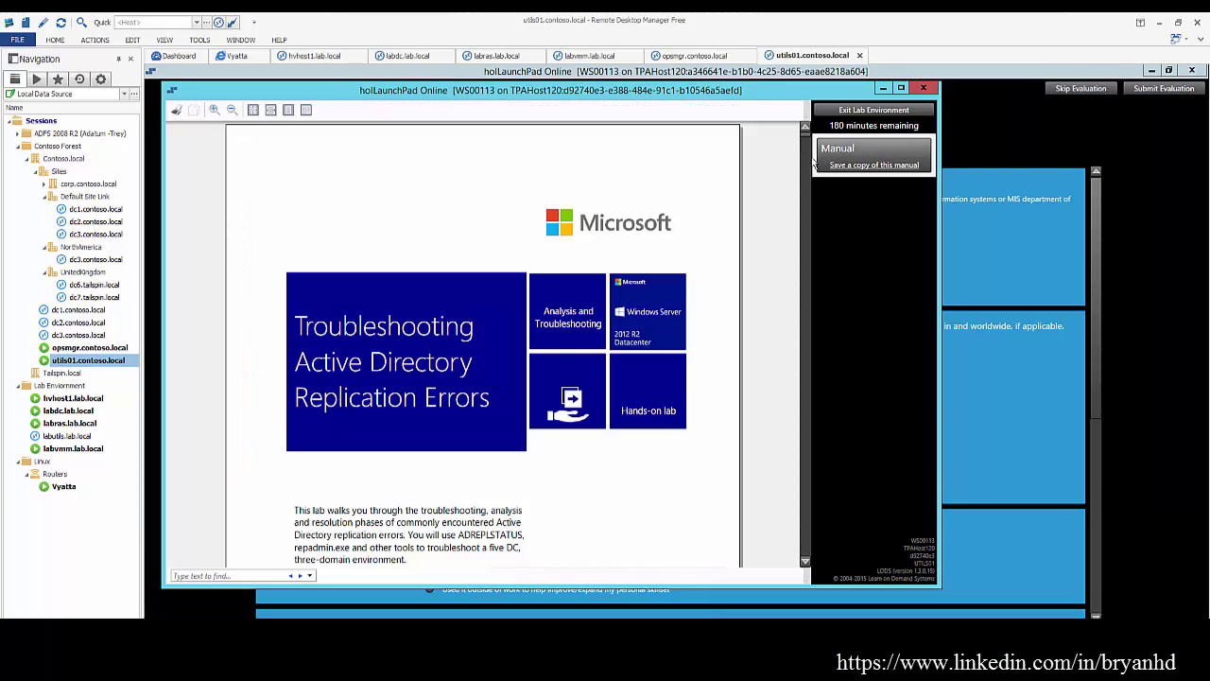
pyautogui.scroll(-5, 405, 543)
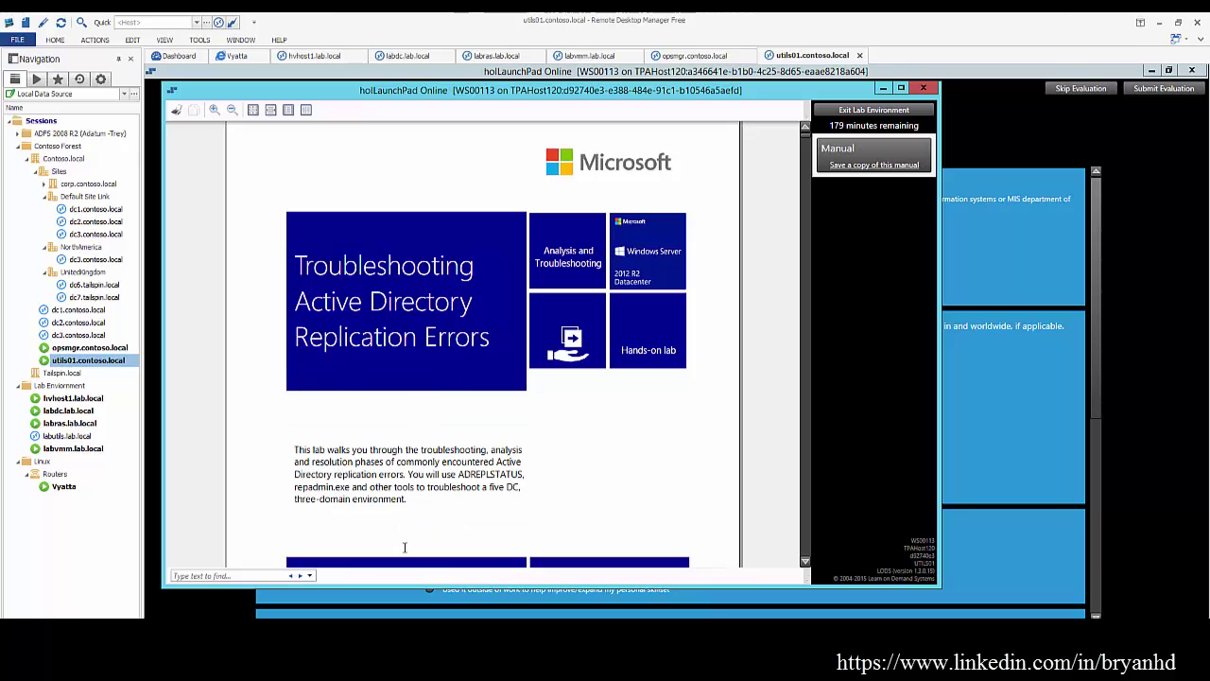
pyautogui.scroll(-3, 404, 544)
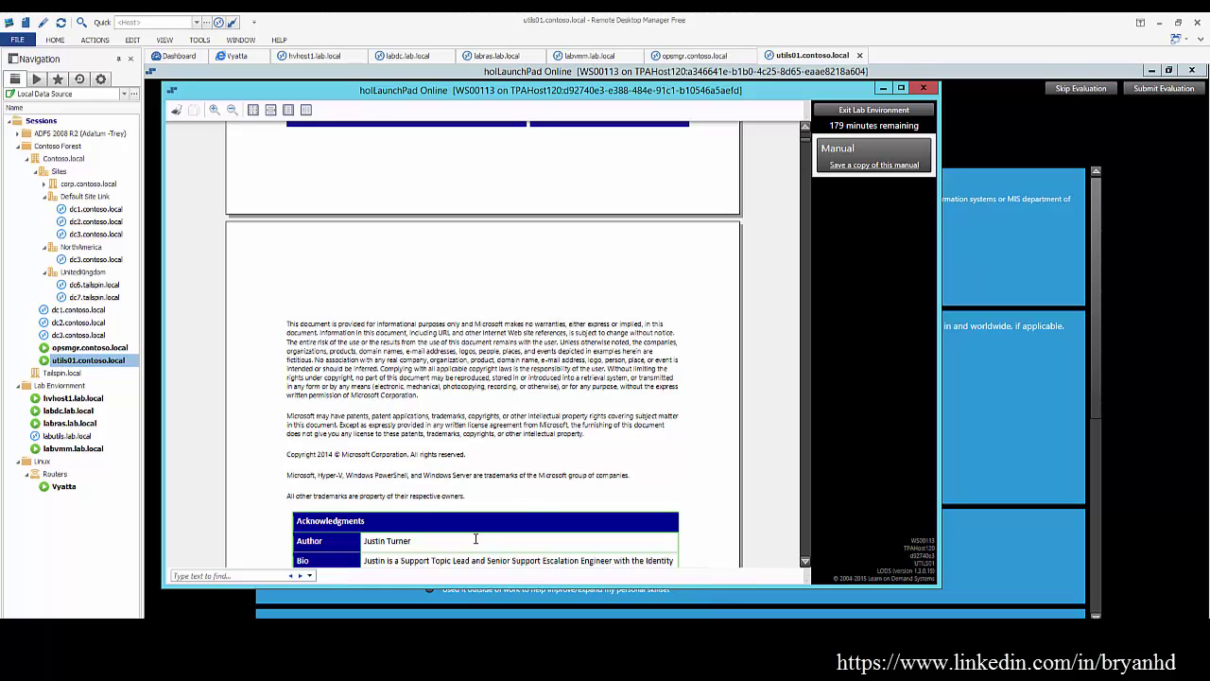
# Bring up the lab's virtual machine window and go through the machines from DC1 to Win8Client
pyautogui.moveTo(508, 612)
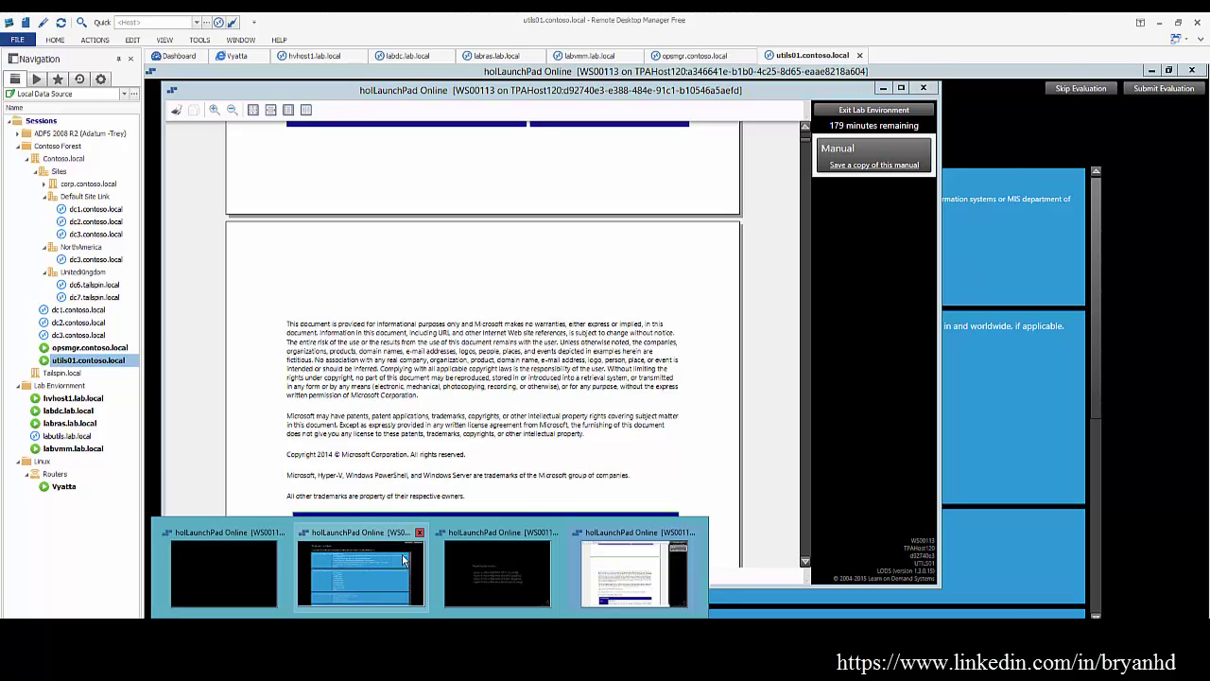
pyautogui.click(490, 560)
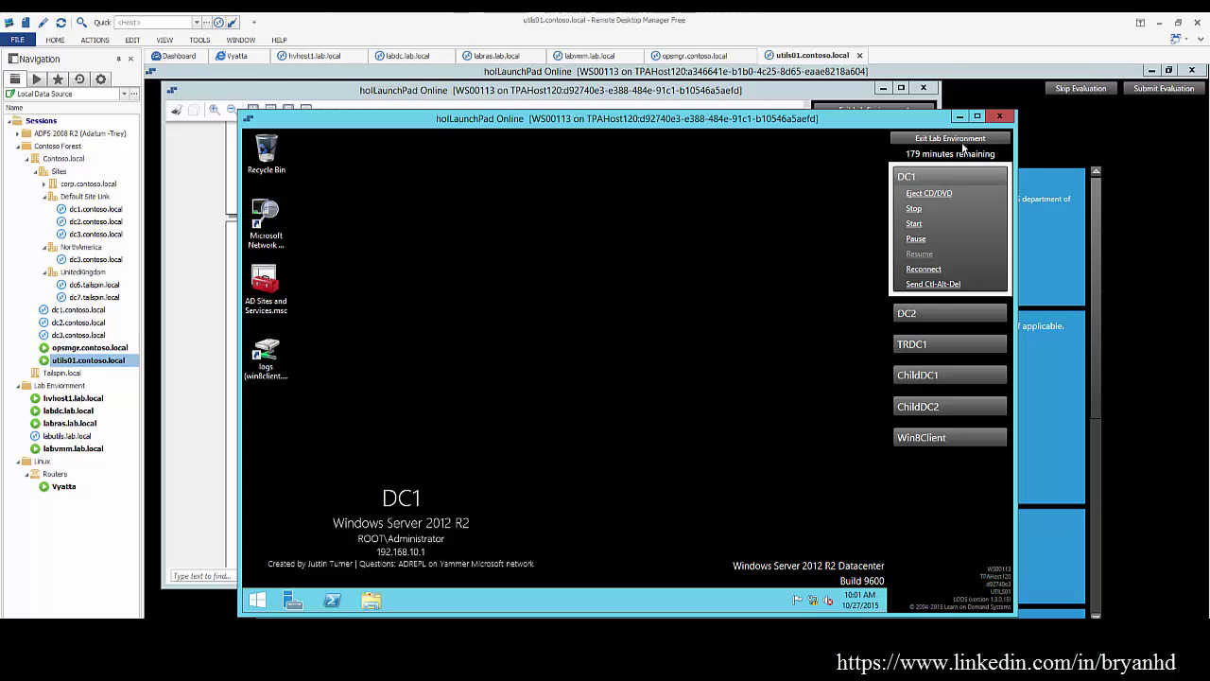
pyautogui.click(923, 312)
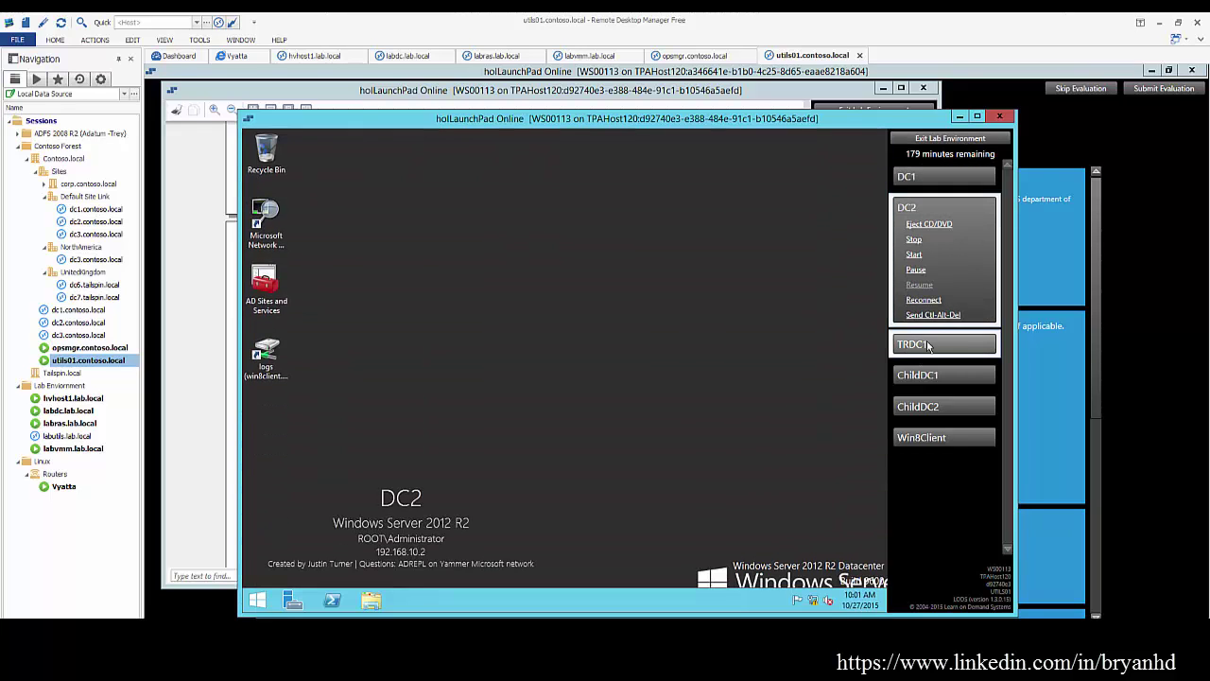
pyautogui.click(926, 342)
pyautogui.click(928, 378)
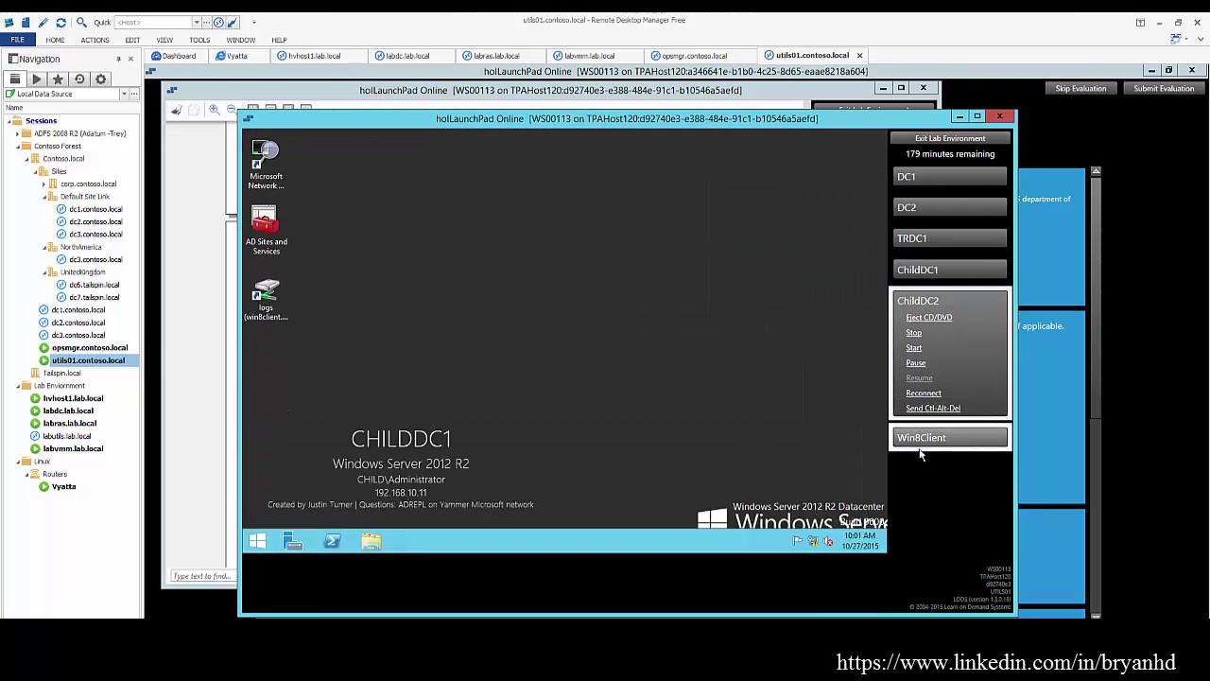
pyautogui.click(926, 408)
pyautogui.click(925, 442)
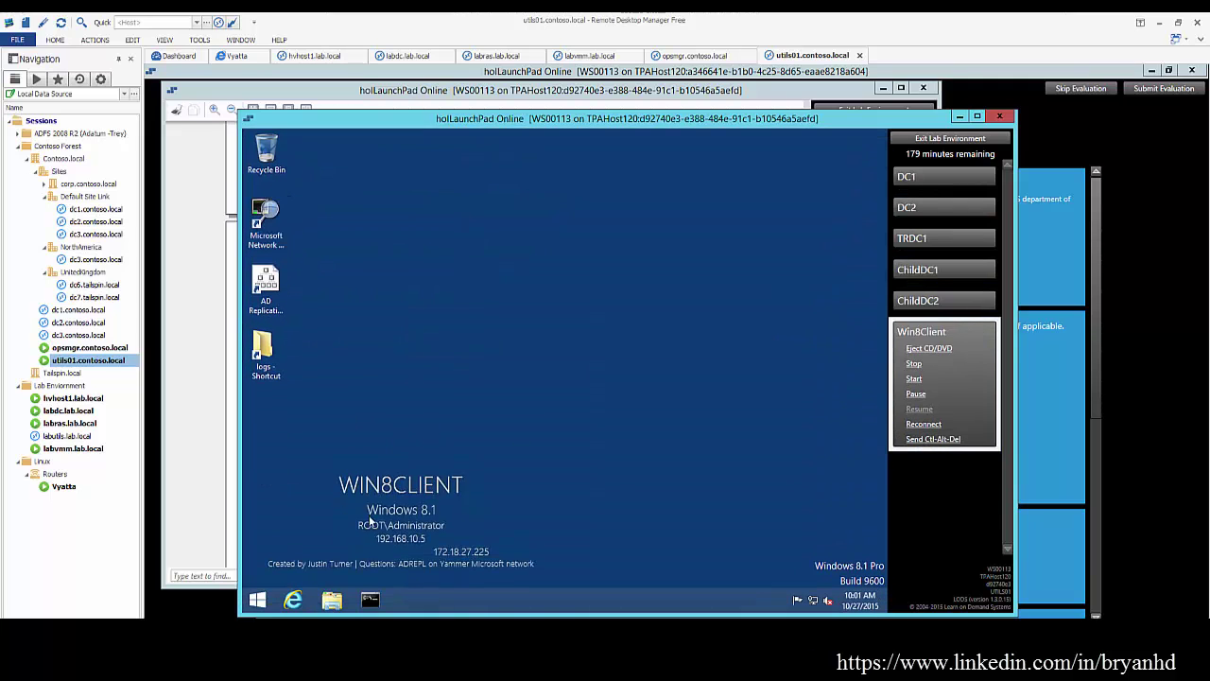
# Open Internet Explorer on the Win8Client machine, maximize it, and skip the evaluation when leaving the lab
pyautogui.moveTo(815, 602)
pyautogui.click(293, 599)
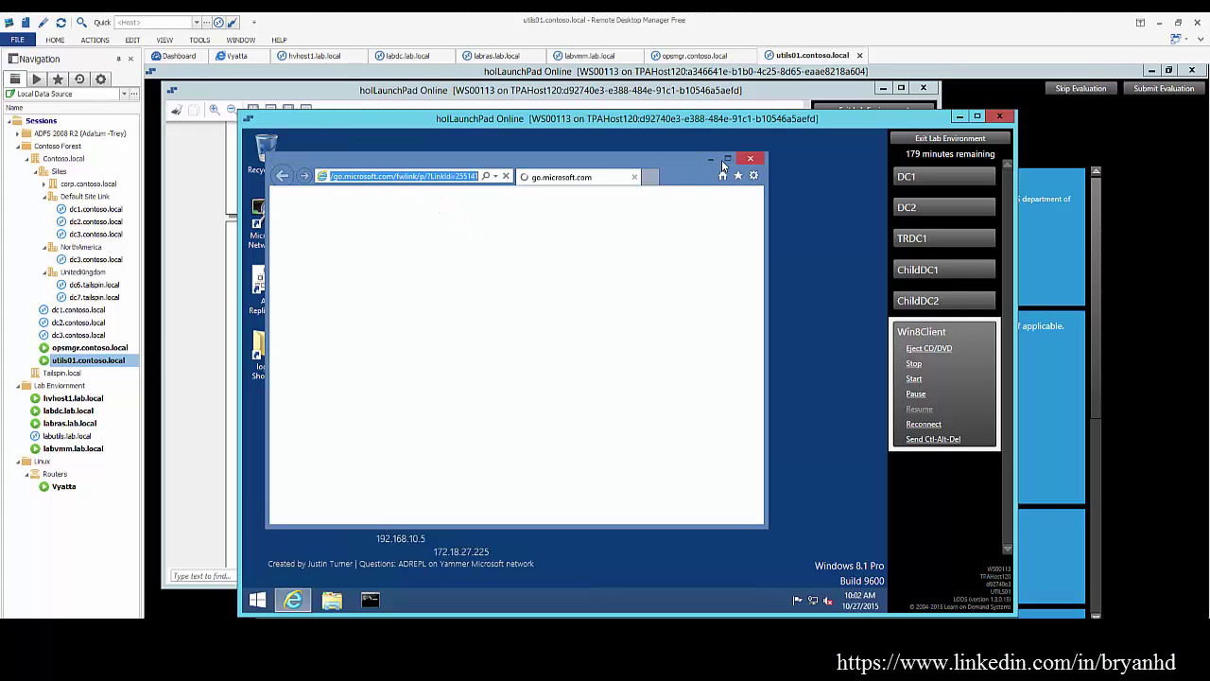
pyautogui.click(727, 158)
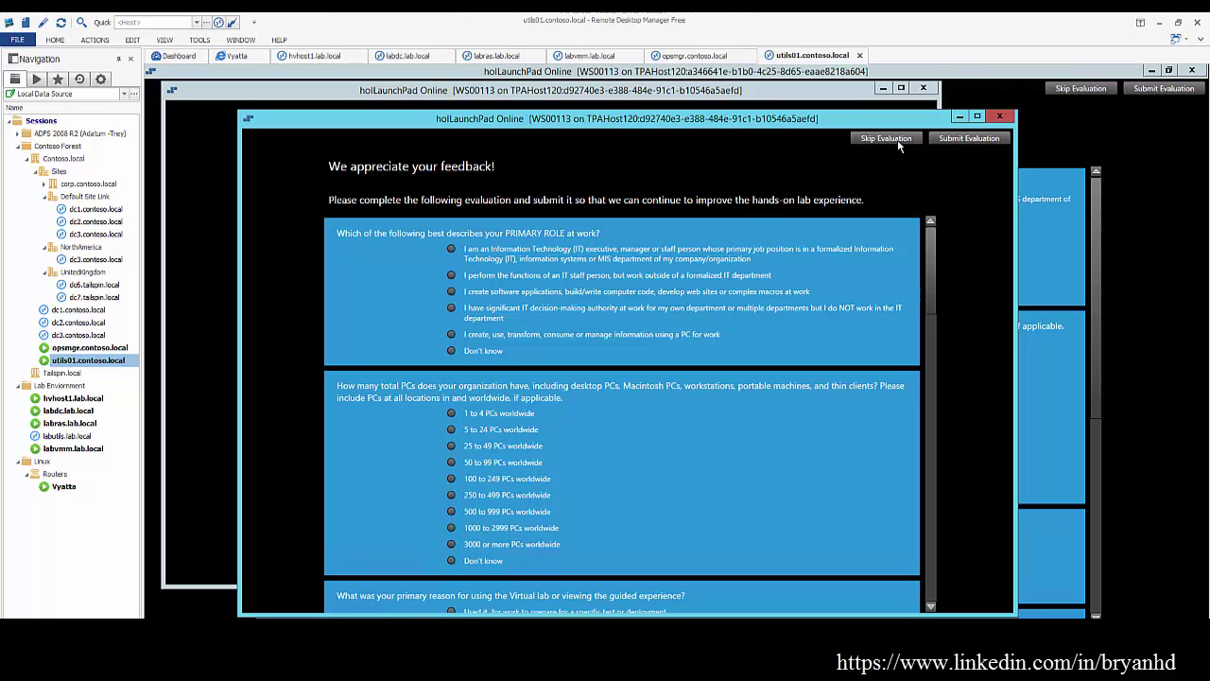
pyautogui.click(901, 139)
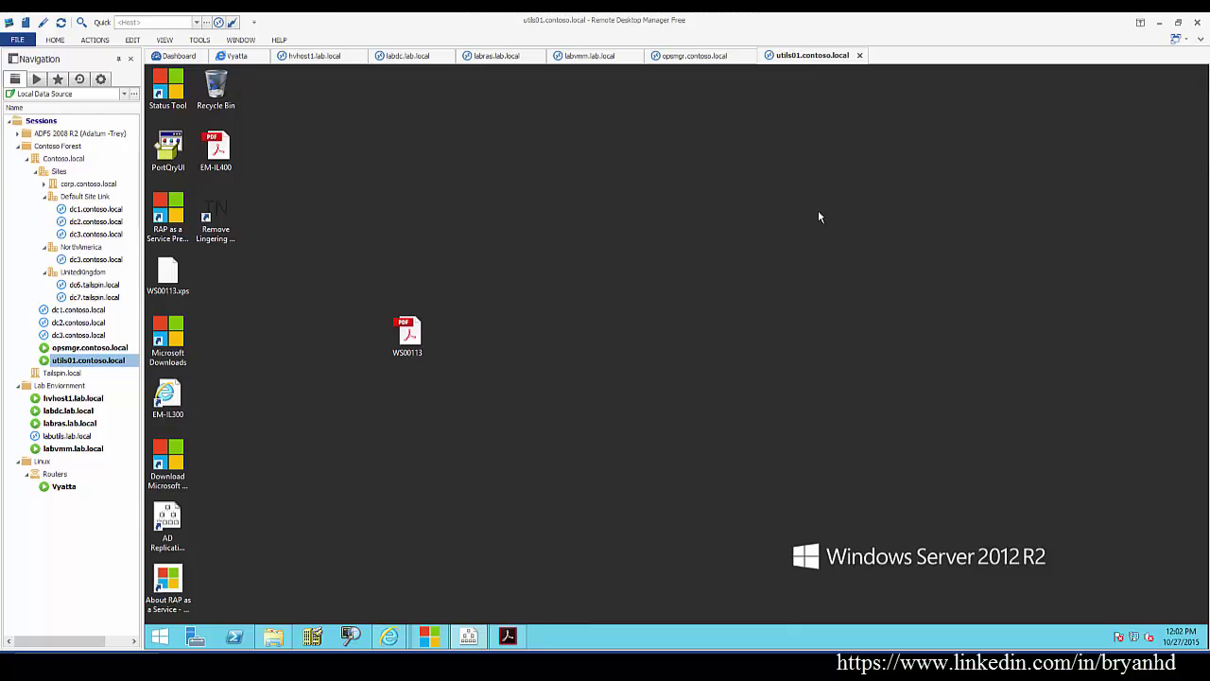
# Rearrange the lab PDFs on the desktop, open EM-IL400 to view its title page and close the document
pyautogui.moveTo(392, 336); pyautogui.dragTo(318, 163)
pyautogui.doubleClick(322, 180)
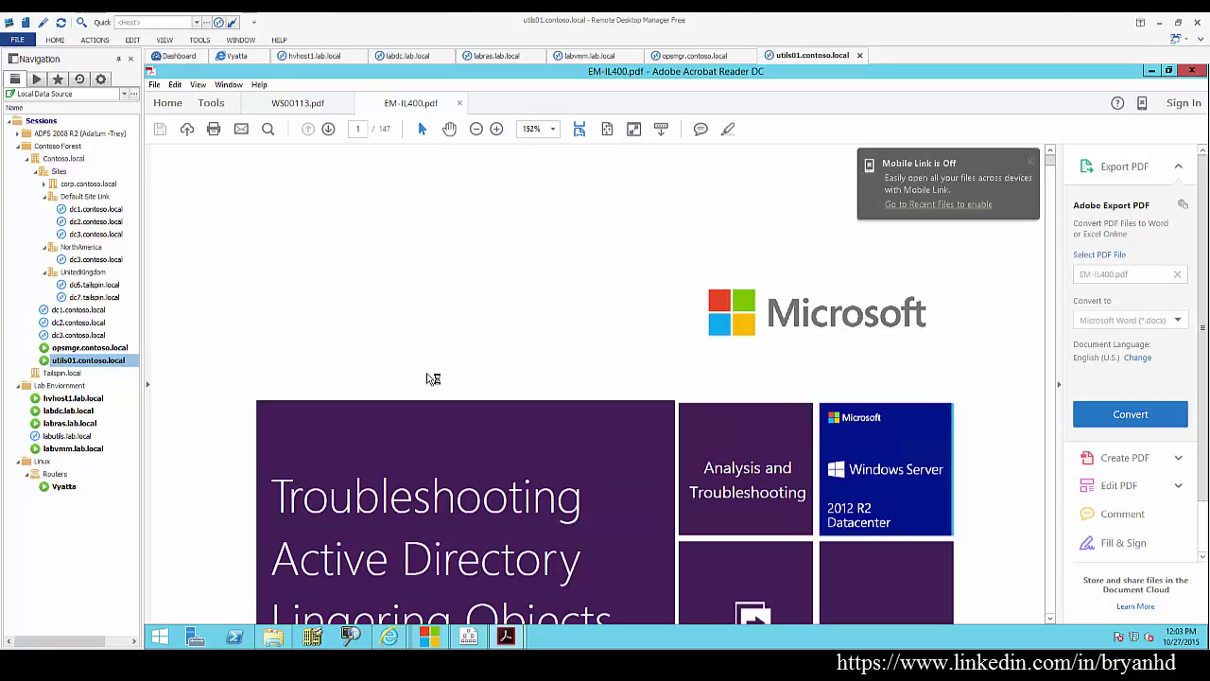
pyautogui.scroll(-3, 430, 378)
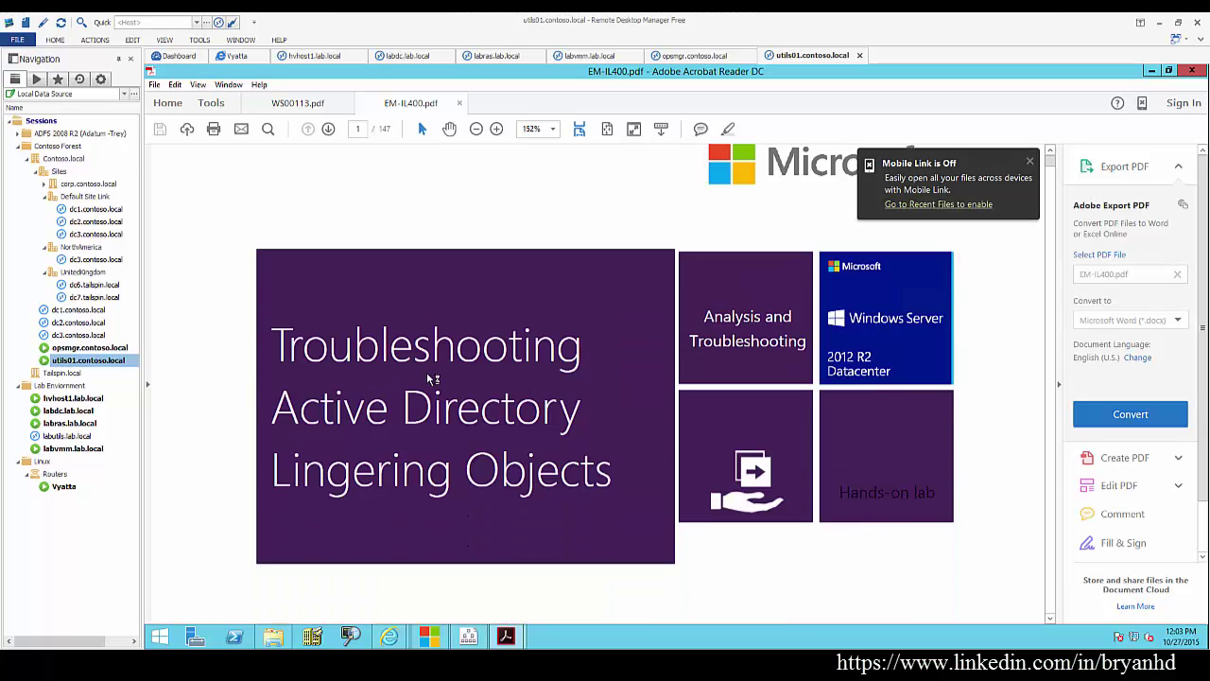
pyautogui.click(1191, 71)
# Place the Remove Lingering Objects shortcut beside the PDFs, open its blog article maximized and read about the causes of lingering objects
pyautogui.moveTo(218, 209); pyautogui.dragTo(367, 146)
pyautogui.doubleClick(367, 148)
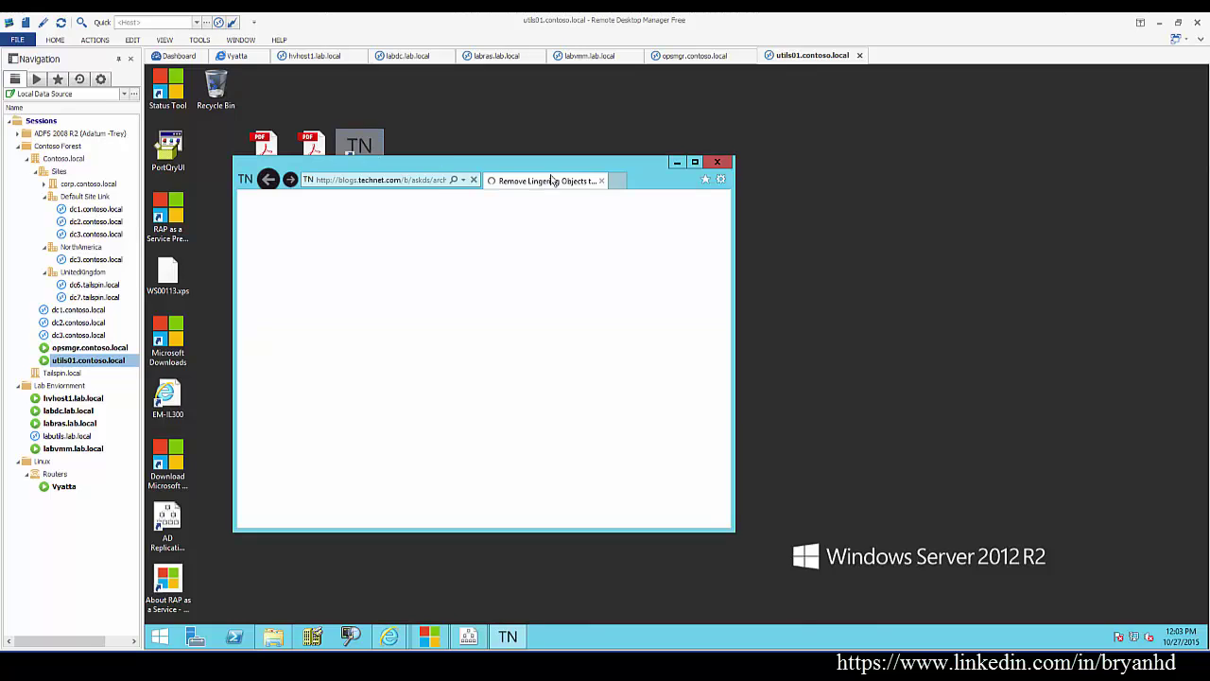
pyautogui.click(696, 163)
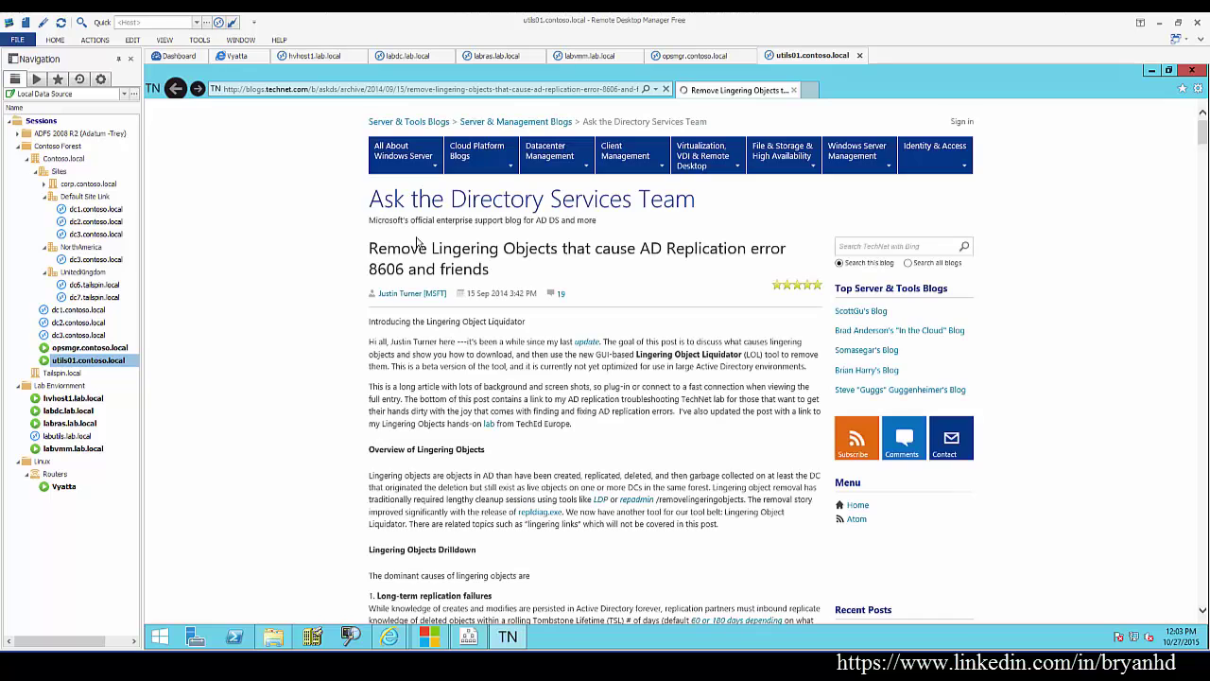
pyautogui.scroll(-5, 544, 380)
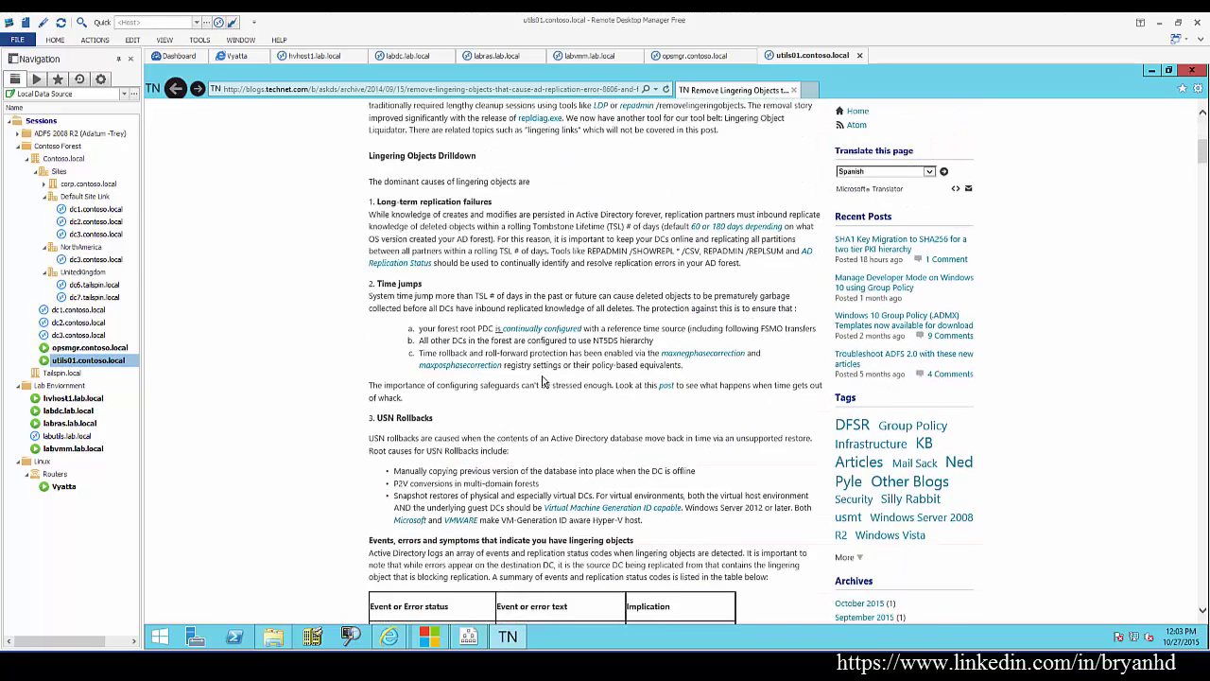
pyautogui.scroll(-1, 544, 381)
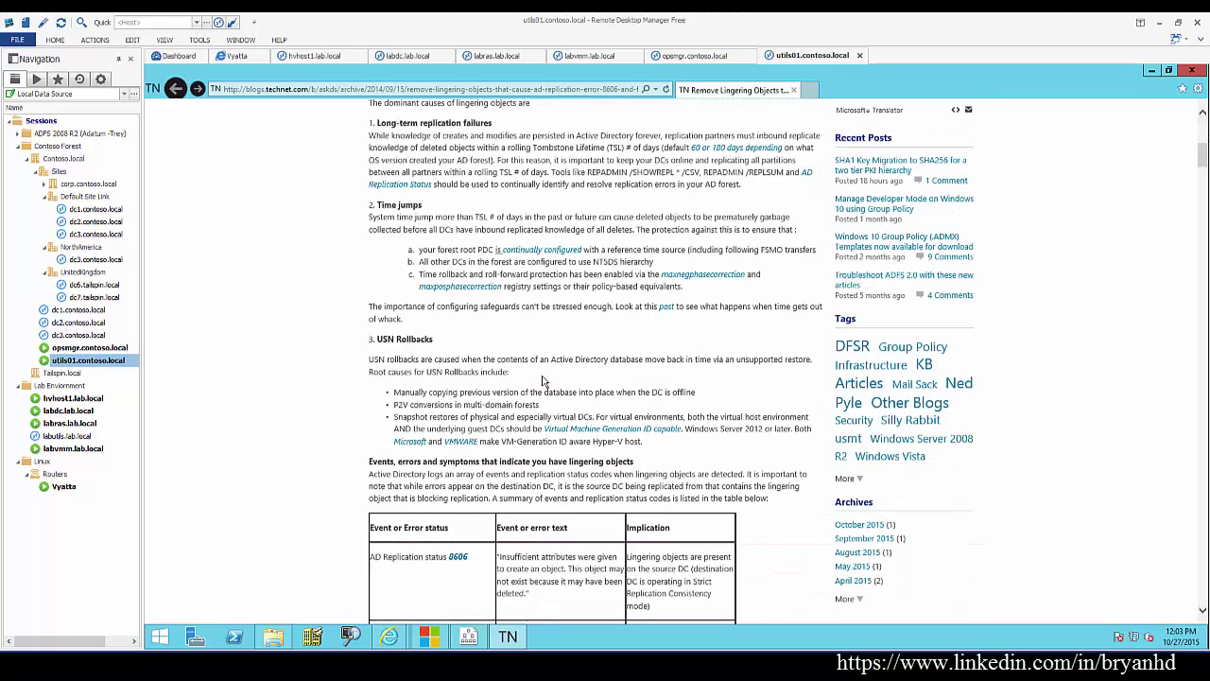
# Read the lingering objects article's tables of event and error symptoms and removal tool comparisons, then return to its beginning
pyautogui.scroll(-6, 543, 381)
pyautogui.scroll(-1, 544, 373)
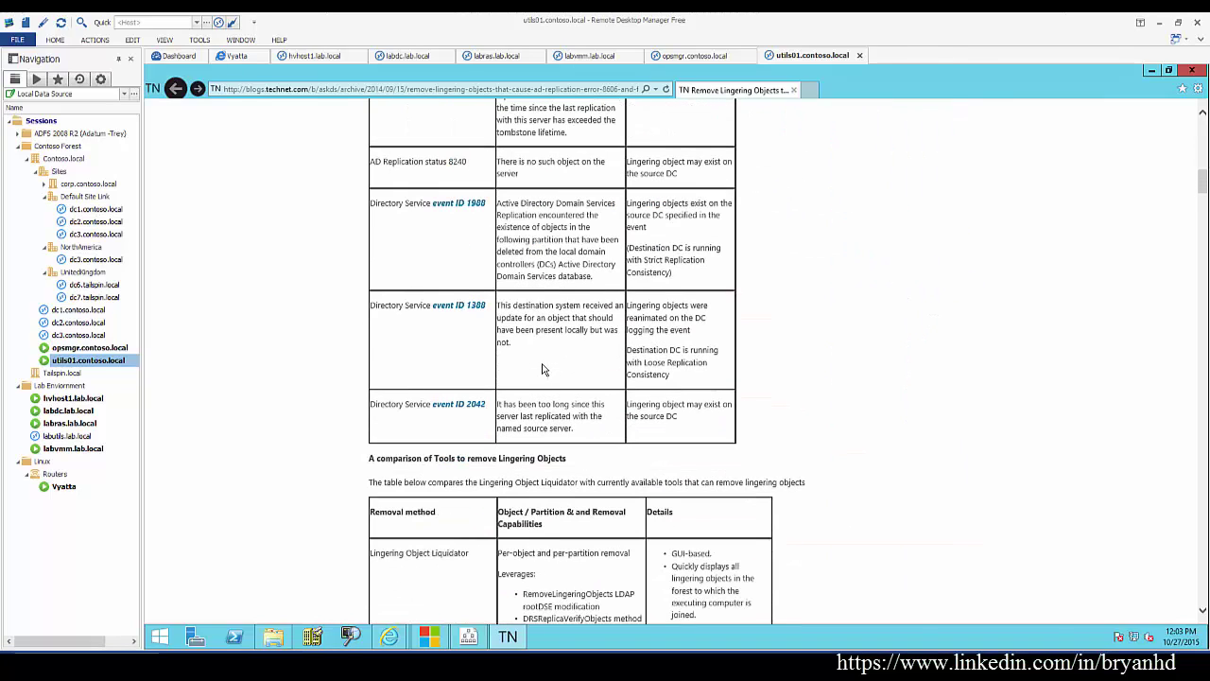
pyautogui.scroll(5, 542, 362)
pyautogui.scroll(15, 542, 362)
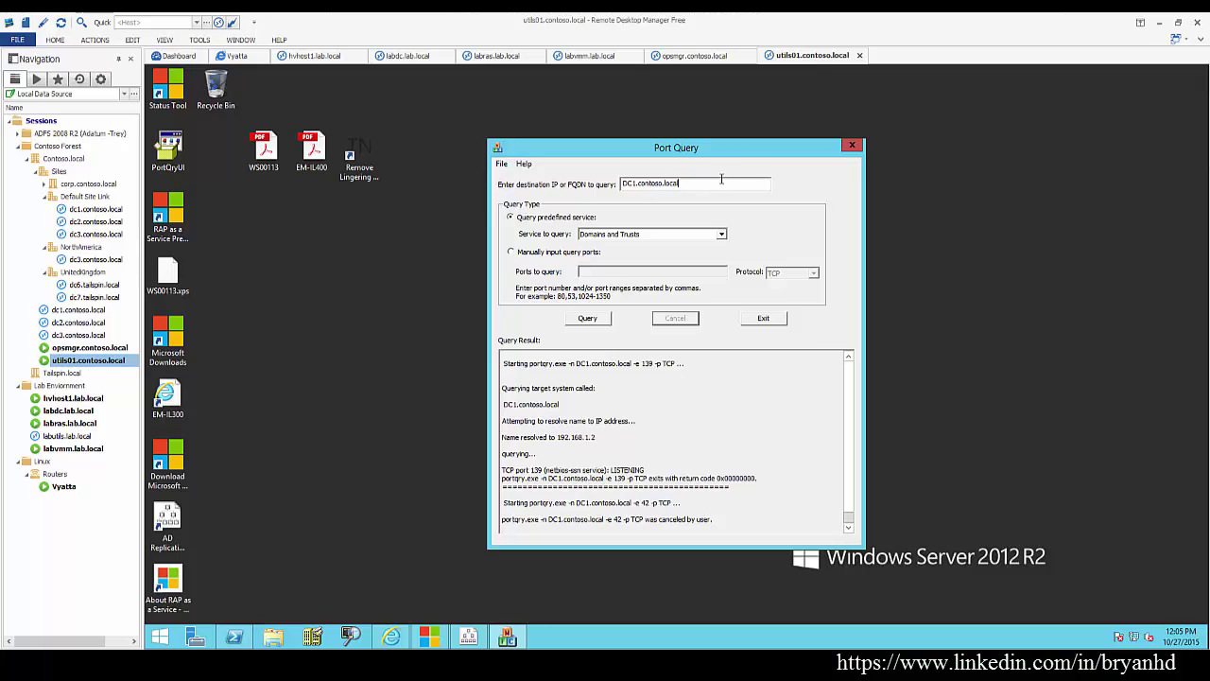
# Run a Port Query of the Domains and Trusts service against DC1.contoso.local and close the tool
pyautogui.moveTo(726, 182); pyautogui.dragTo(543, 194)
pyautogui.click(644, 181)
pyautogui.moveTo(690, 183); pyautogui.dragTo(535, 187)
pyautogui.click(595, 320)
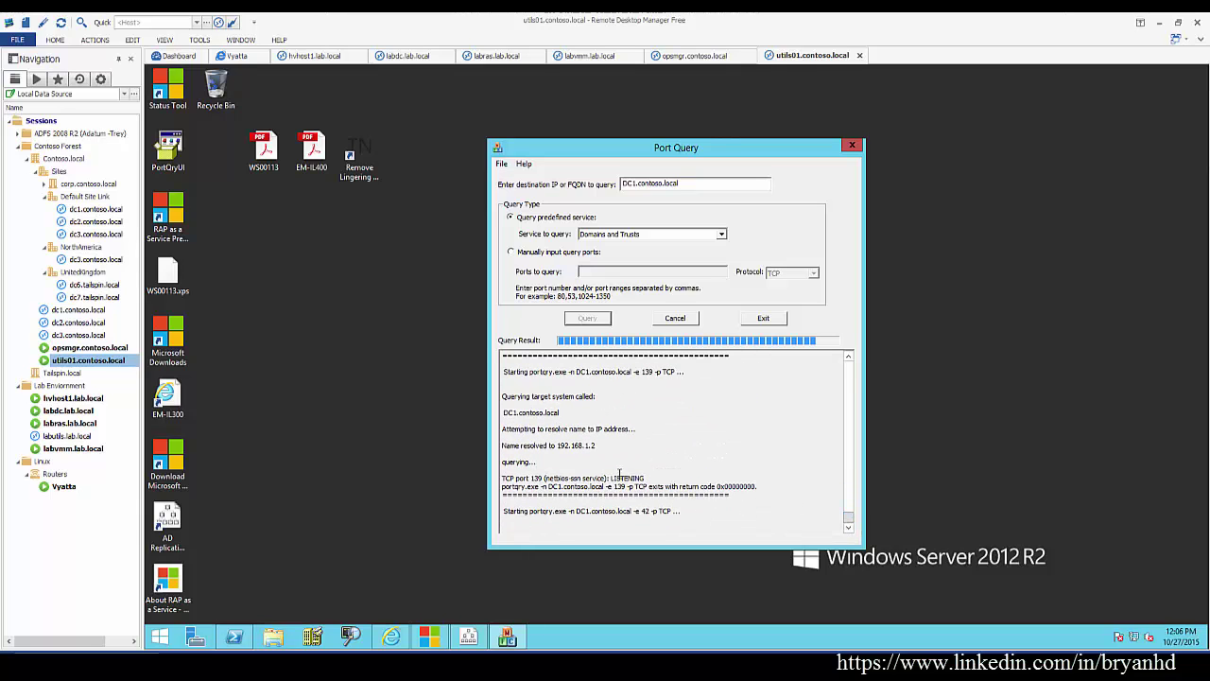
pyautogui.click(852, 147)
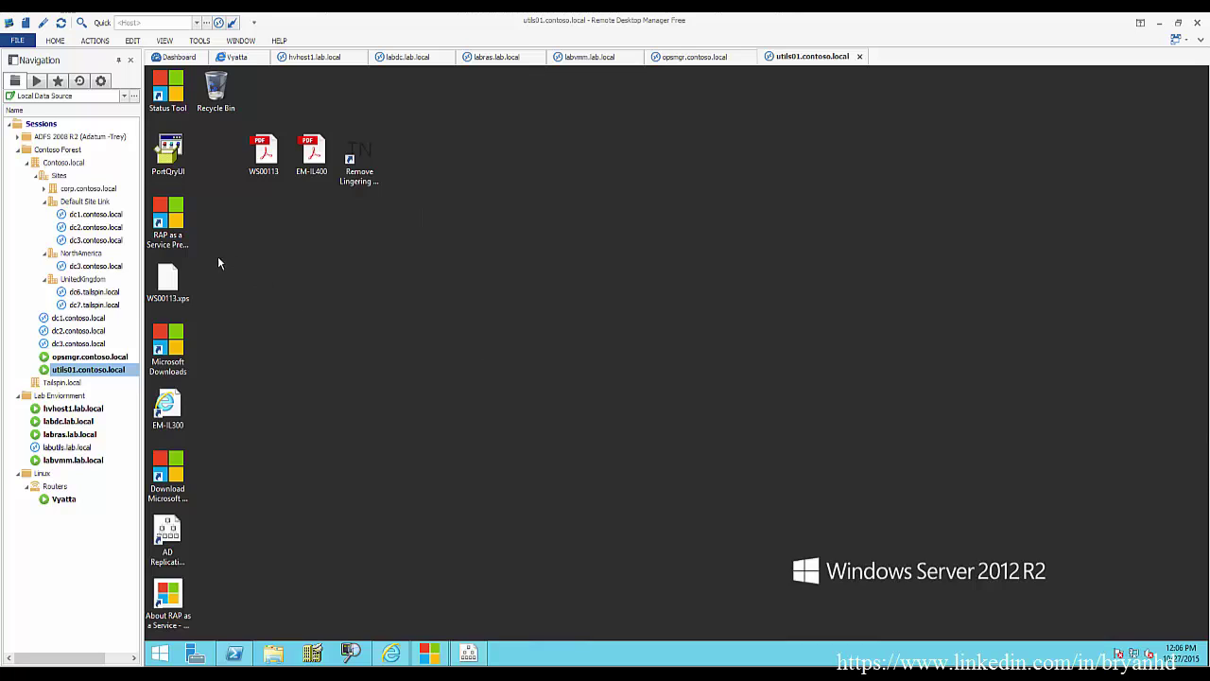
# Open the About RAP as a Service page maximized, review its key benefits and available technologies table, and return to the desktop
pyautogui.doubleClick(167, 595)
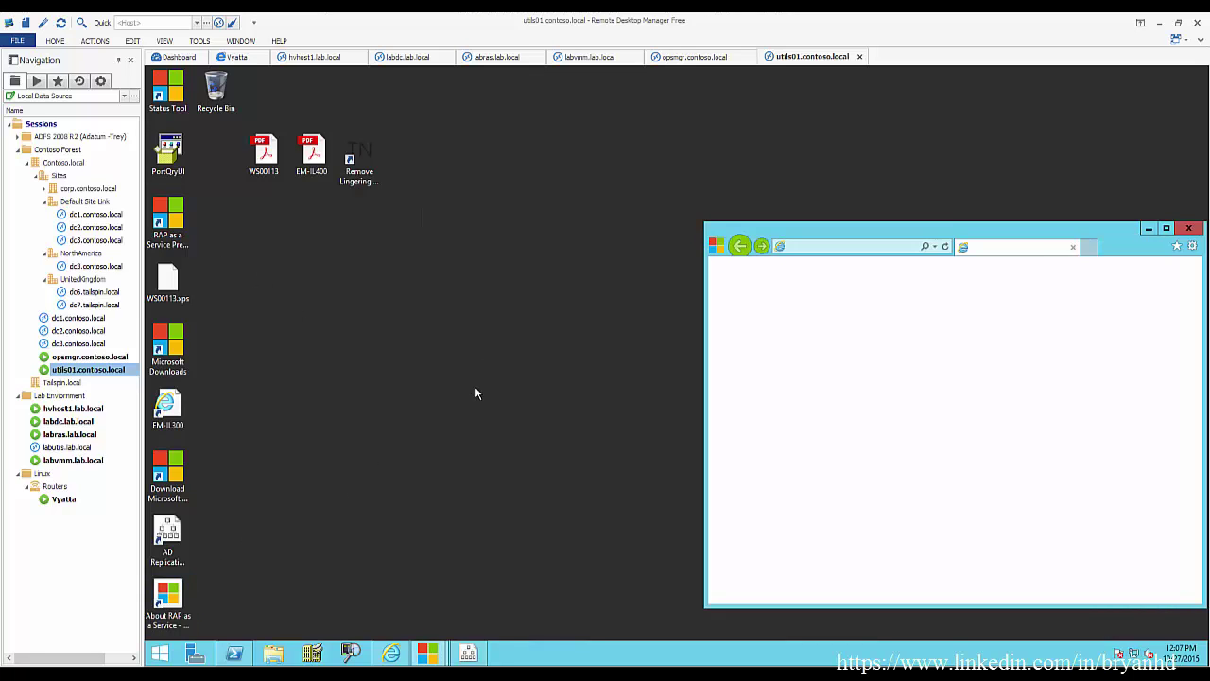
pyautogui.moveTo(936, 223); pyautogui.dragTo(936, 68)
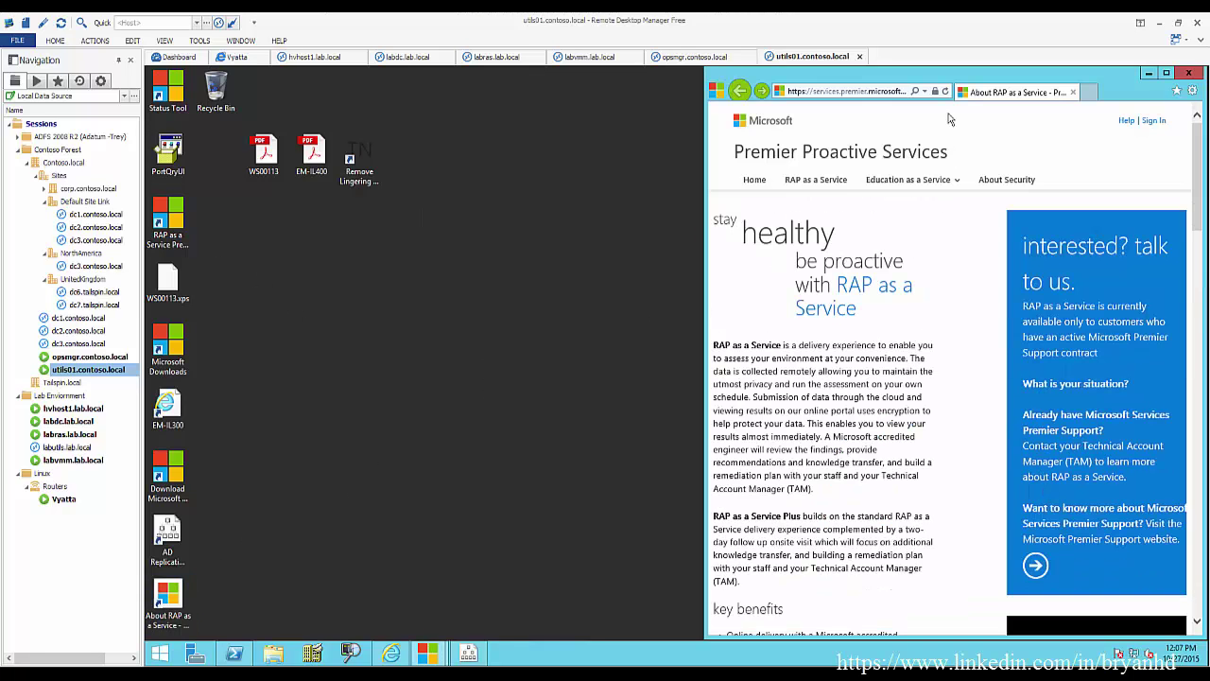
pyautogui.doubleClick(935, 80)
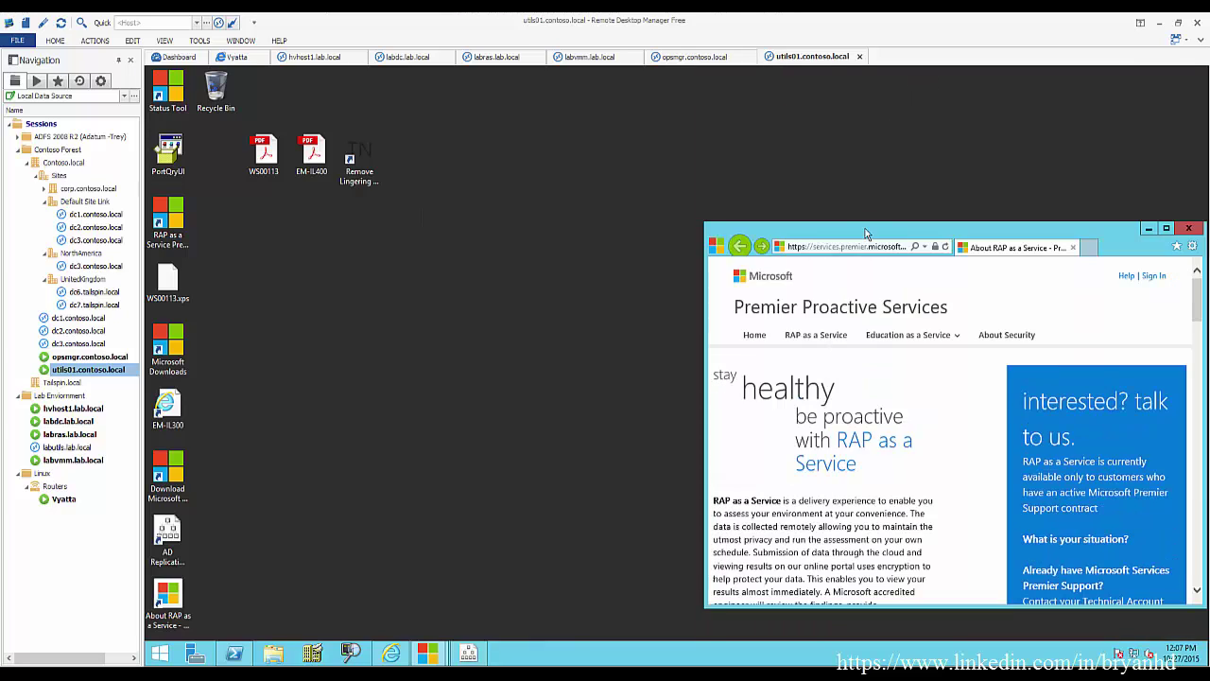
pyautogui.scroll(-3, 417, 475)
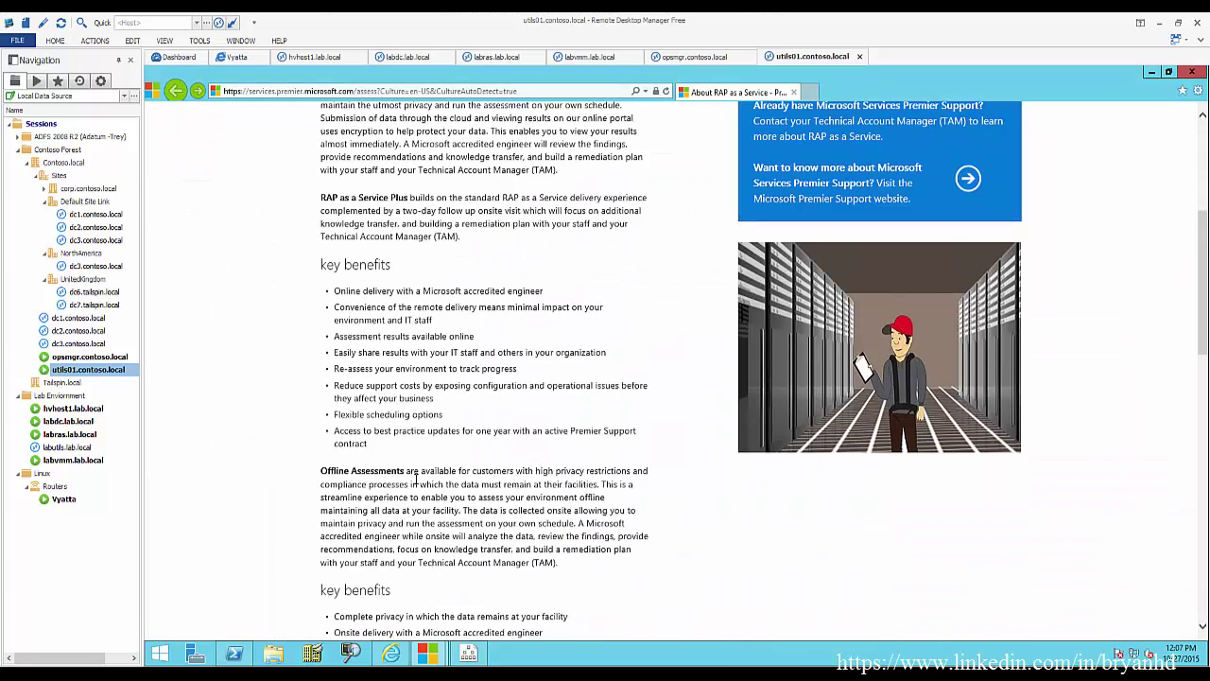
pyautogui.scroll(3, 416, 478)
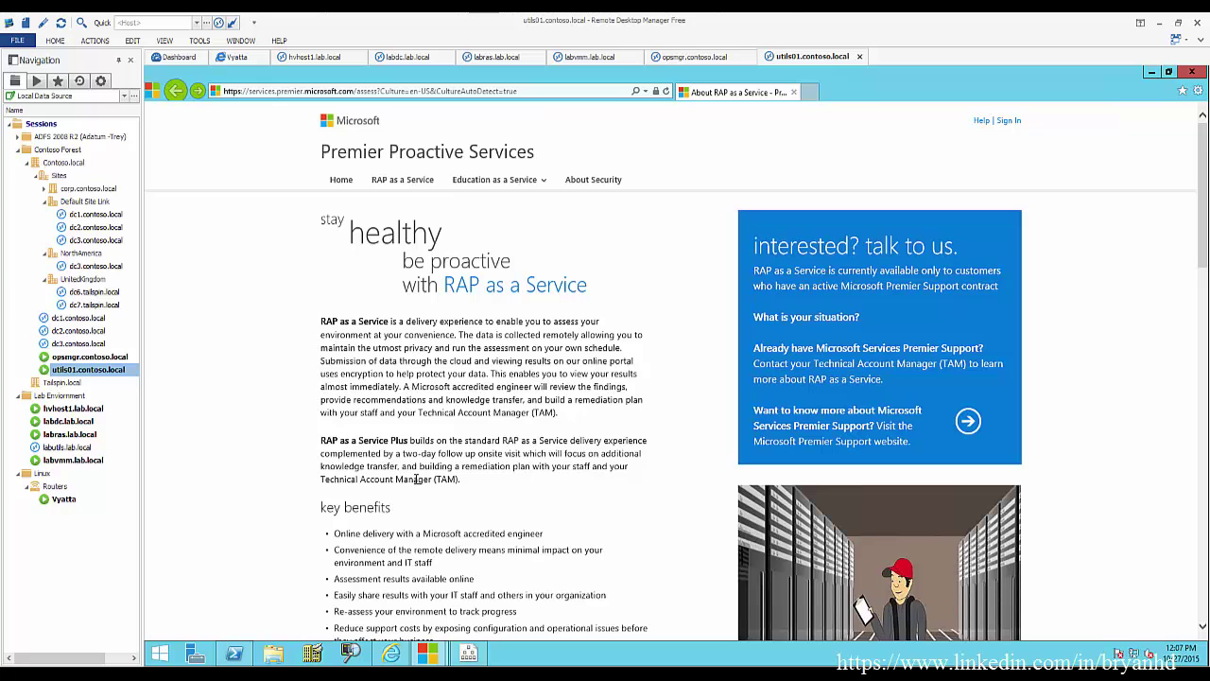
pyautogui.scroll(-3, 416, 479)
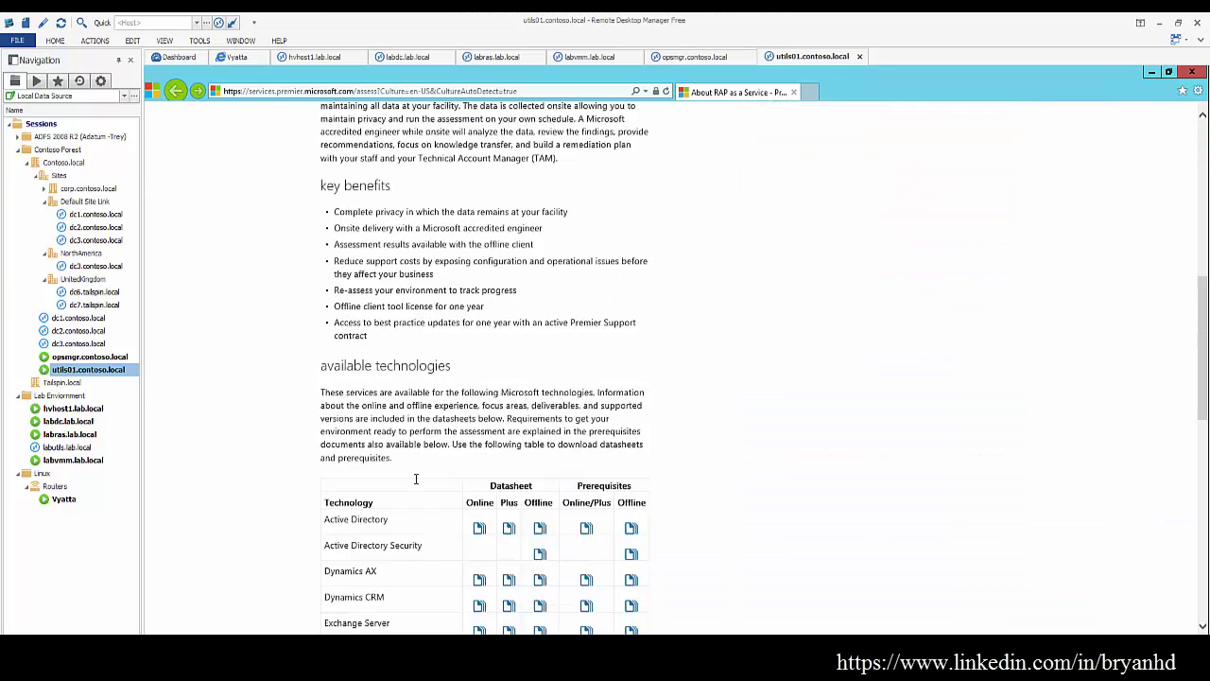
pyautogui.scroll(-5, 415, 479)
pyautogui.scroll(2, 415, 482)
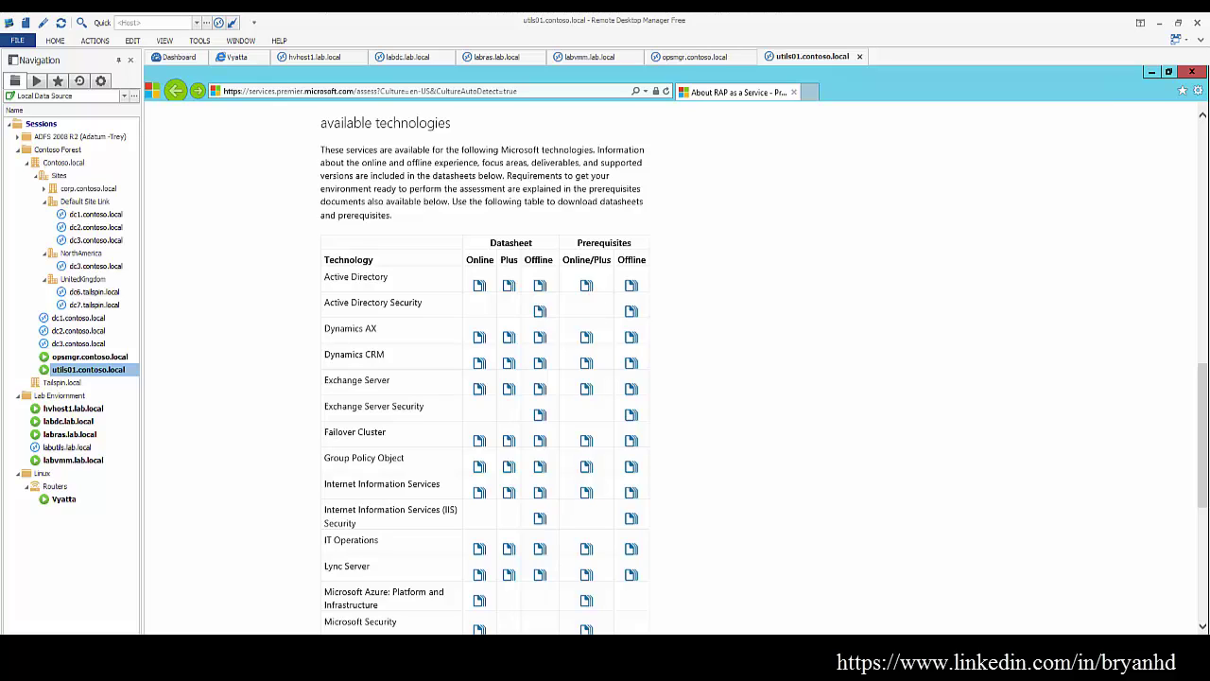
pyautogui.press('super+d')
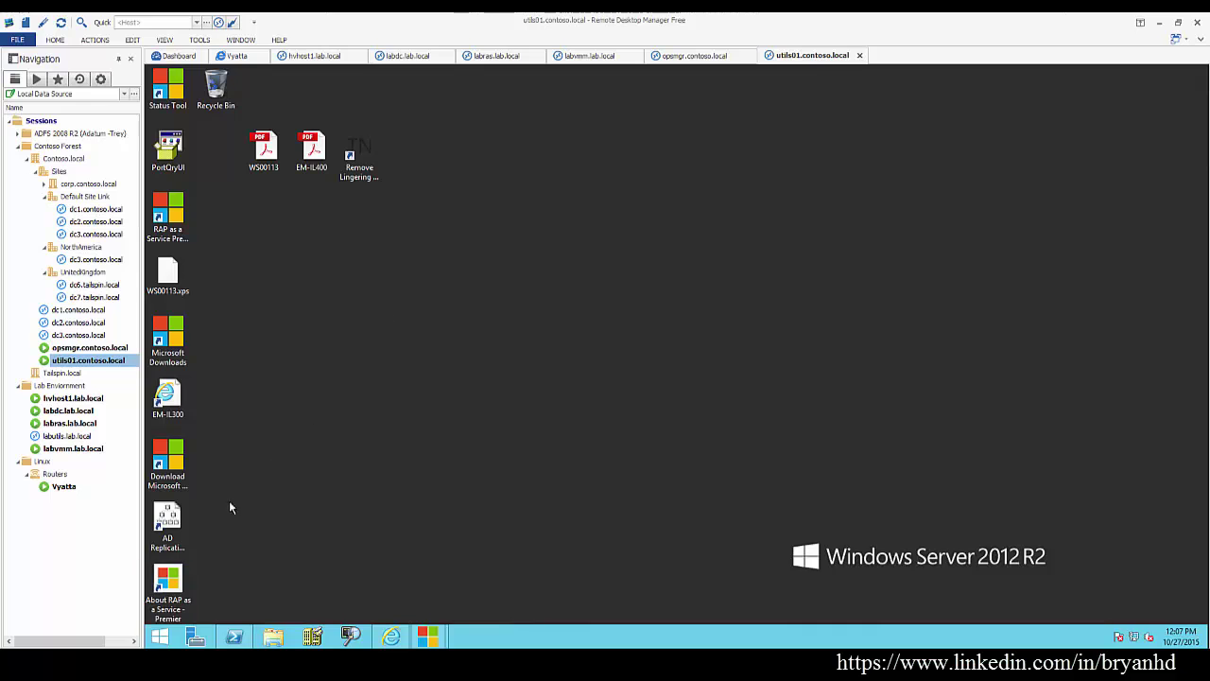
# Launch the Risk and Health Assessment Program Scoping Tool and proceed through the accepted license and the questionnaire to the Discovery stage
pyautogui.press('super+e')
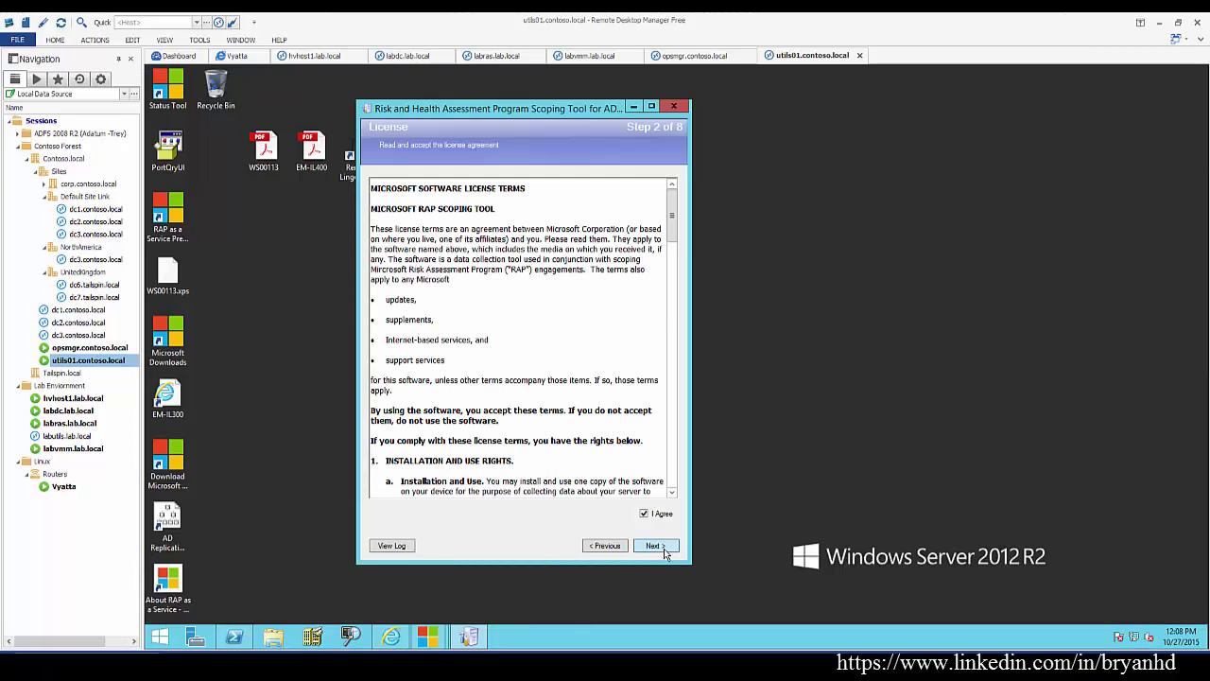
pyautogui.click(654, 545)
pyautogui.click(666, 546)
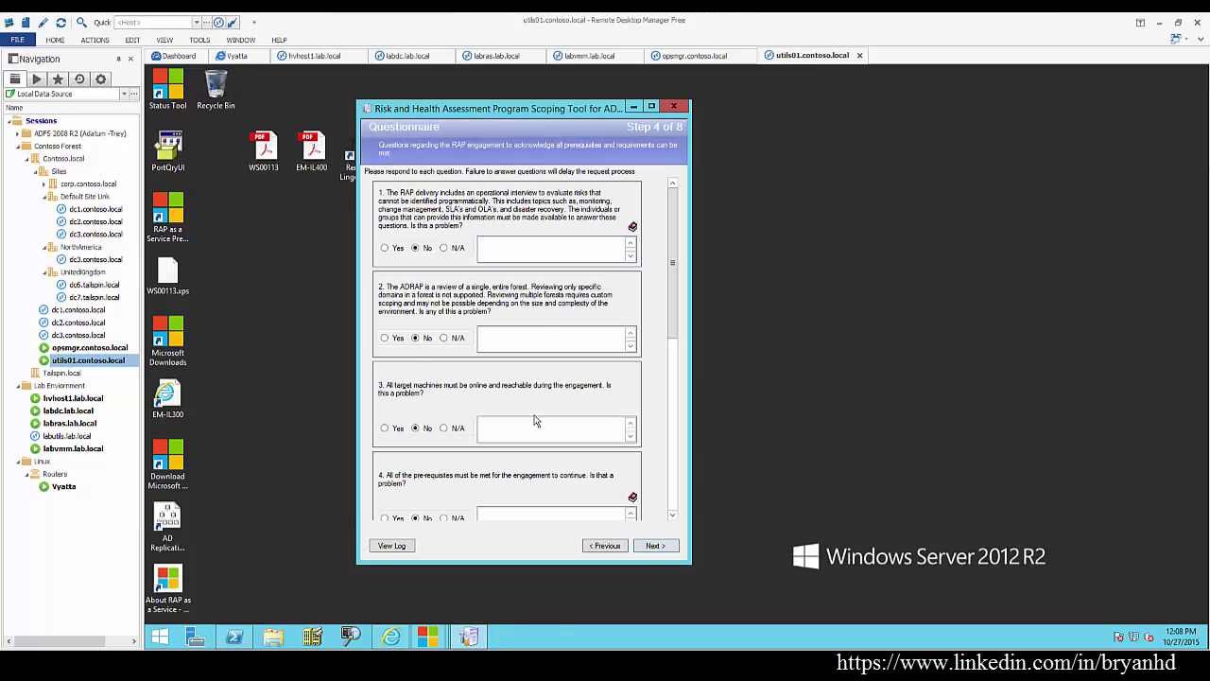
pyautogui.moveTo(672, 288); pyautogui.dragTo(681, 518)
pyautogui.click(654, 546)
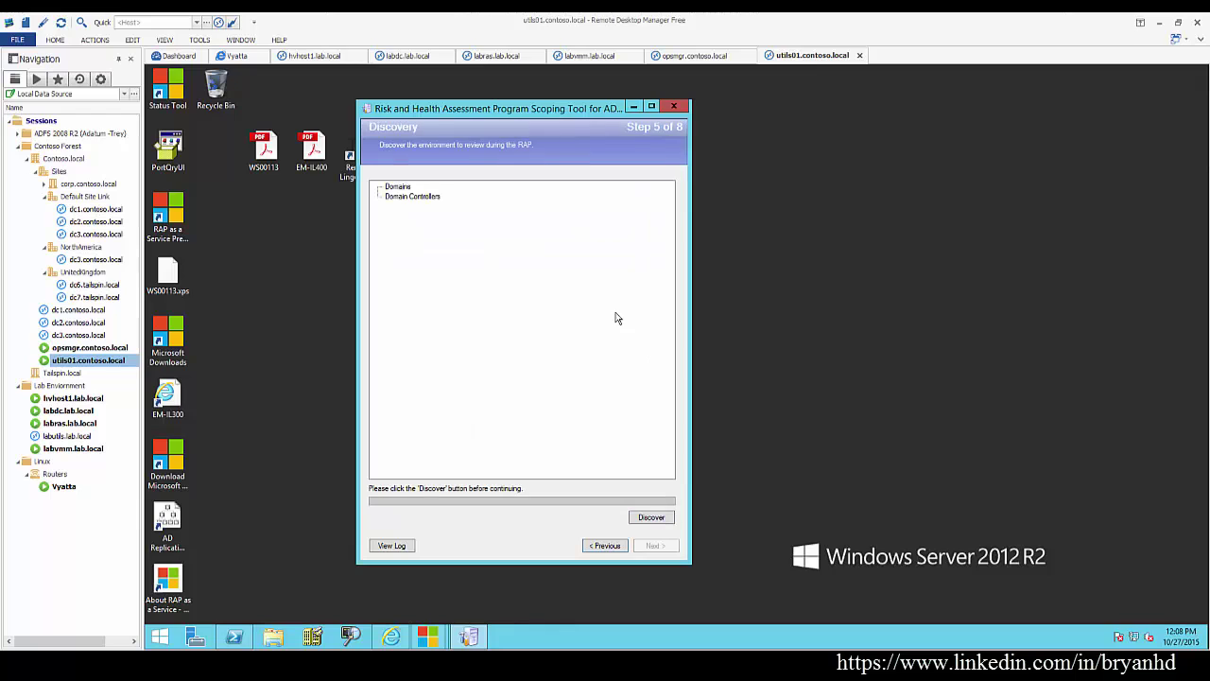
# Discover the domains and domain controllers in the scoping tool and proceed through the environment check to the Completed stage
pyautogui.click(651, 517)
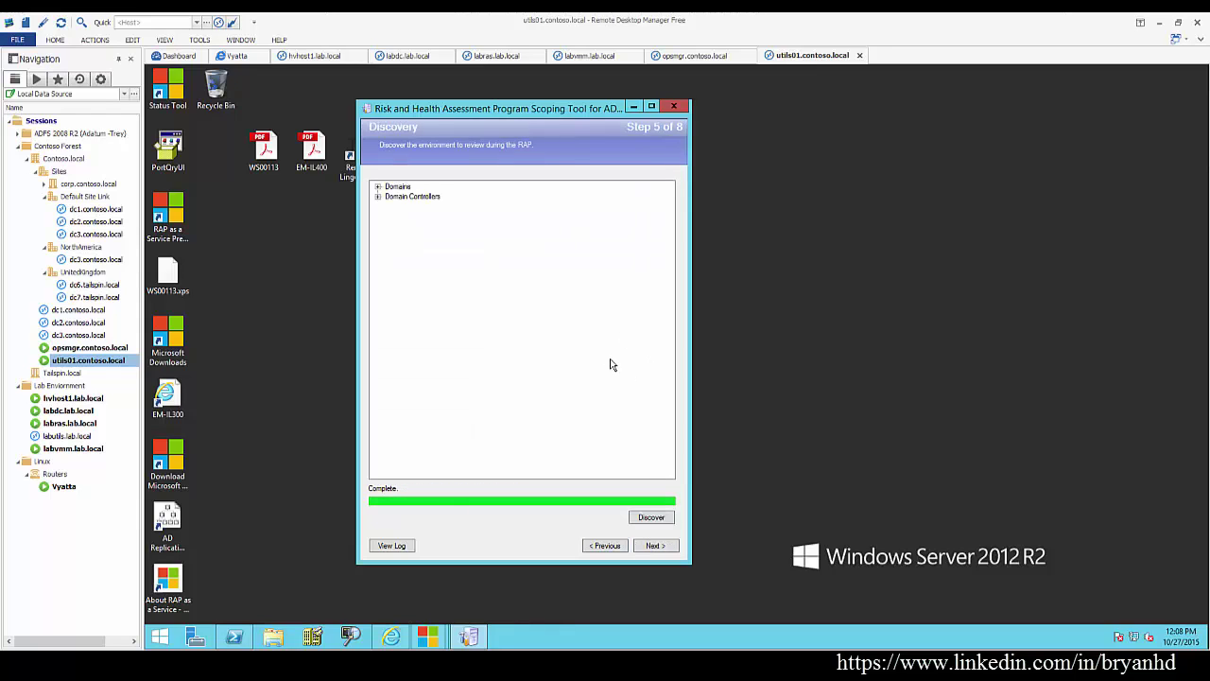
pyautogui.click(654, 545)
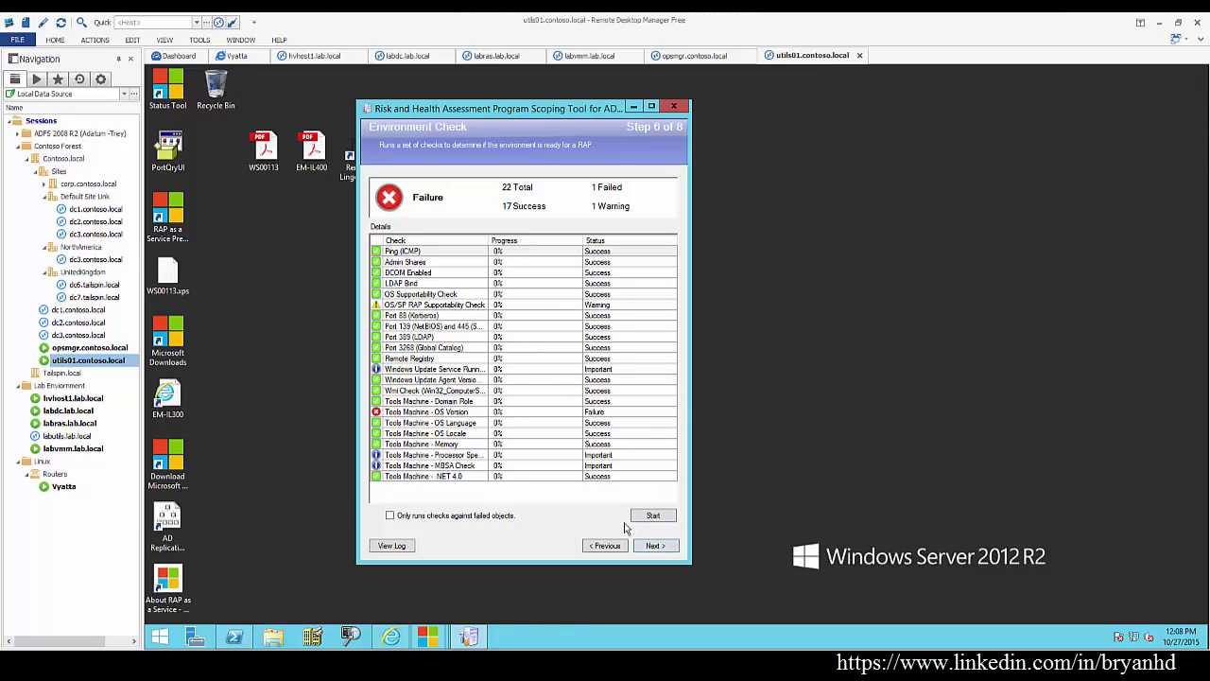
pyautogui.click(652, 545)
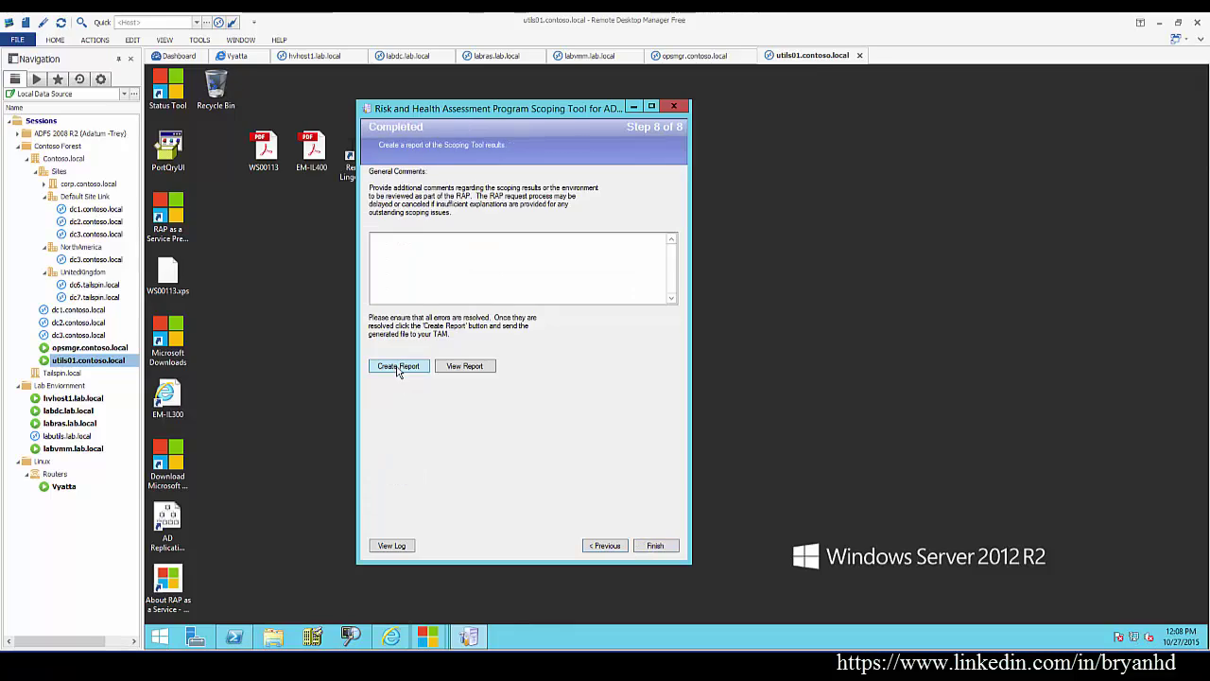
# View the ADRAP Scoping Report, examine its questionnaire results, Remote Registry check and tools machine checks, and close it
pyautogui.click(463, 368)
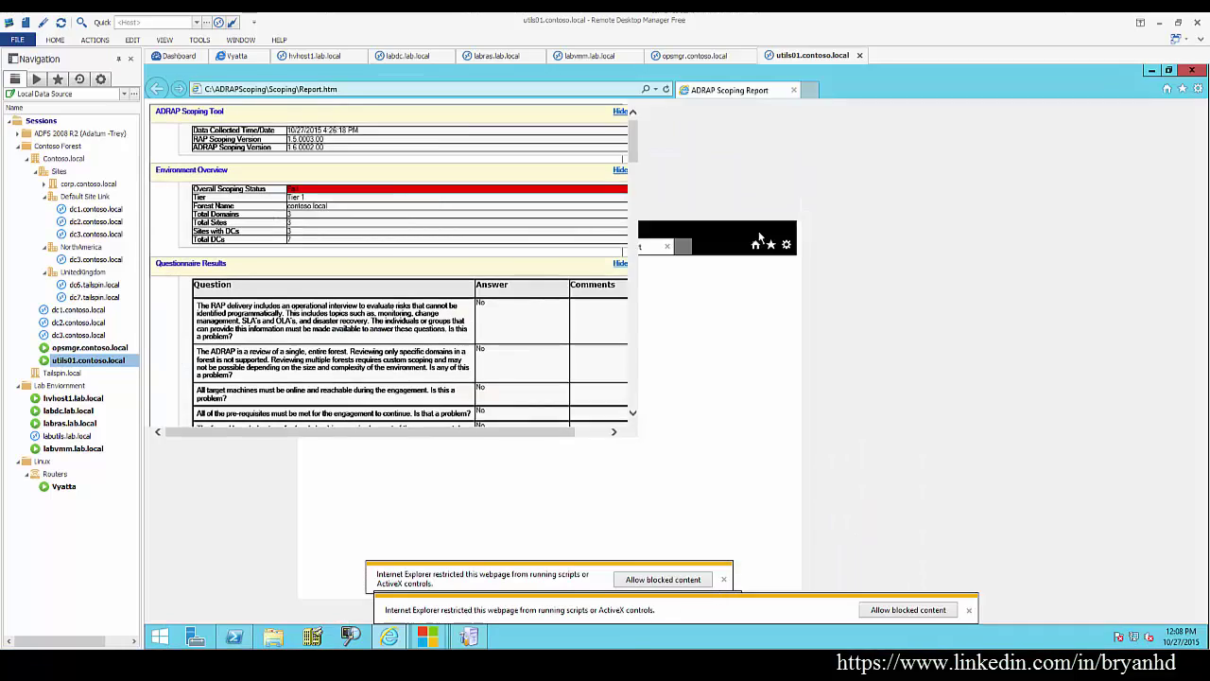
pyautogui.scroll(-20, 413, 490)
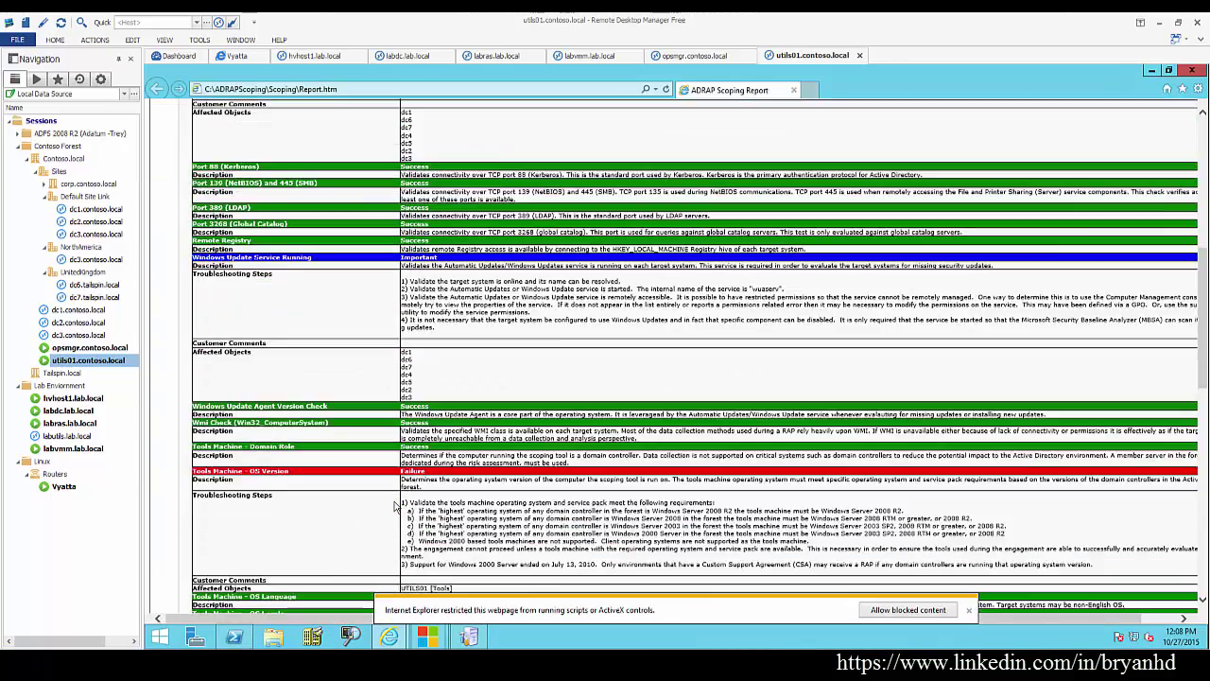
pyautogui.scroll(20, 331, 426)
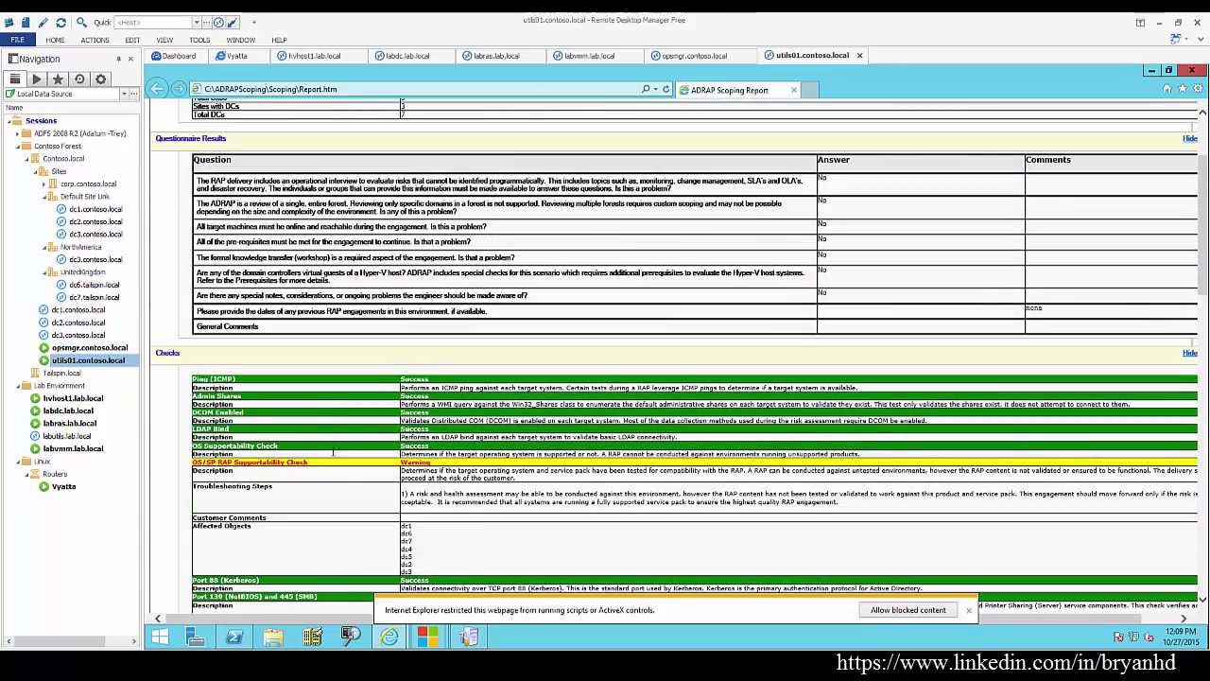
pyautogui.scroll(5, 448, 436)
pyautogui.scroll(-8, 445, 430)
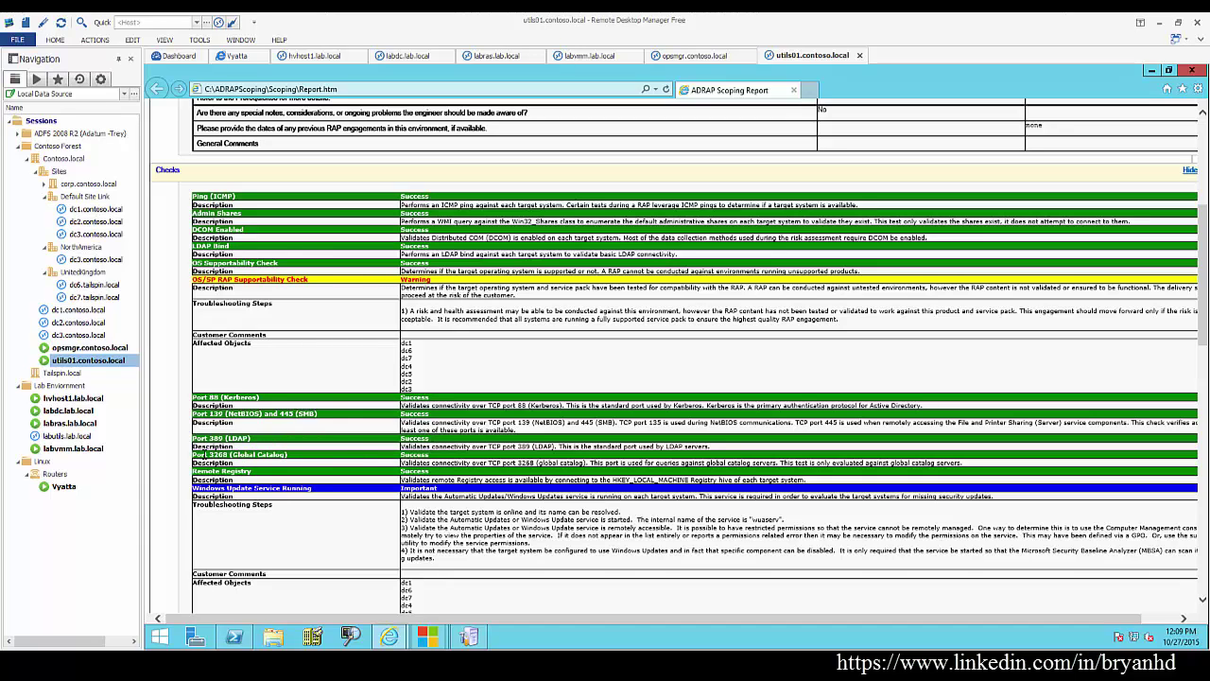
pyautogui.moveTo(253, 473); pyautogui.dragTo(192, 472)
pyautogui.scroll(-5, 377, 445)
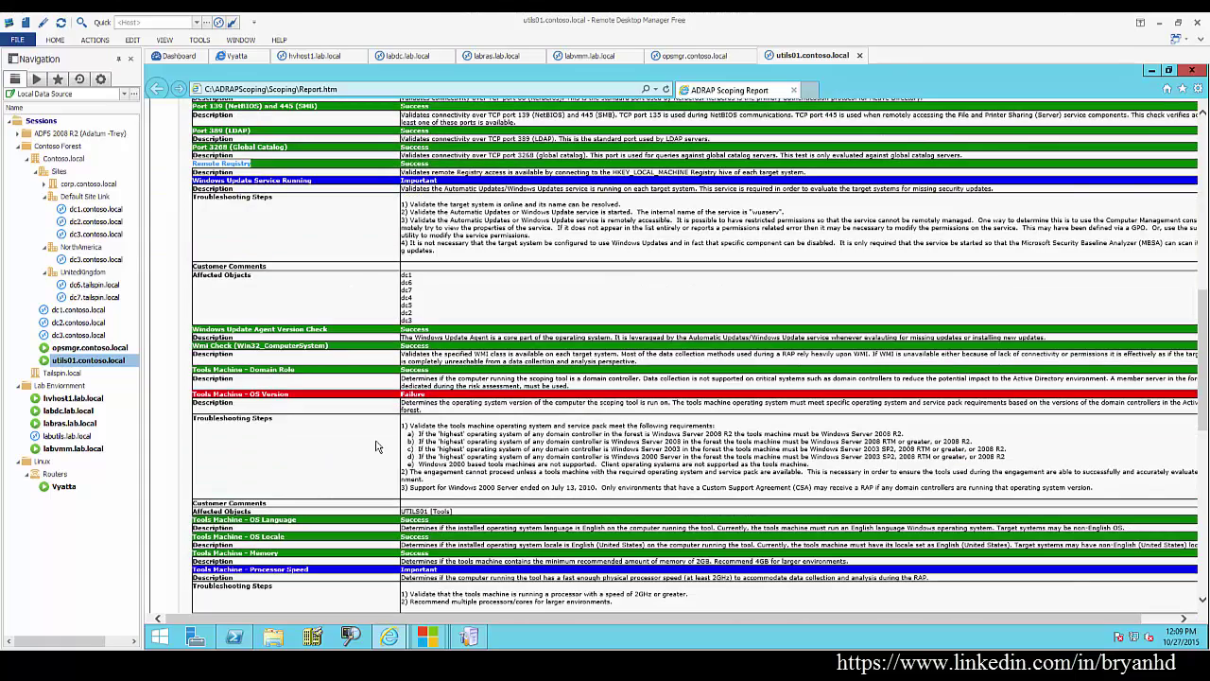
pyautogui.scroll(-4, 376, 446)
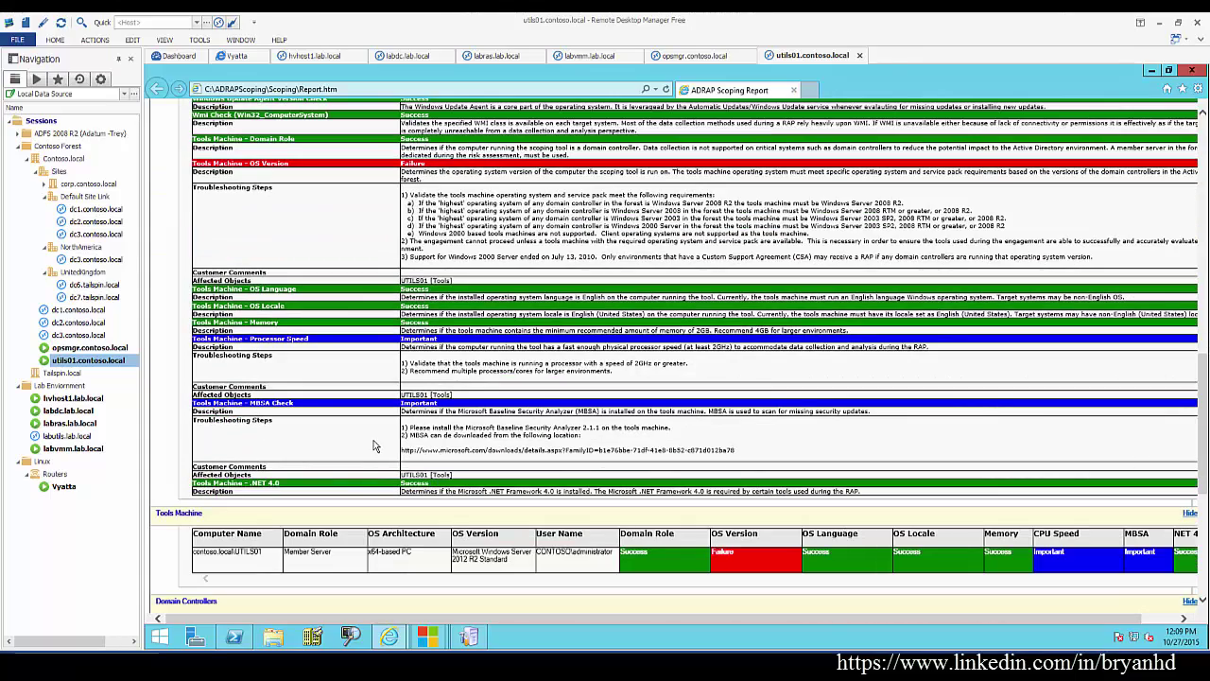
pyautogui.hotkey('alt', 'F4')
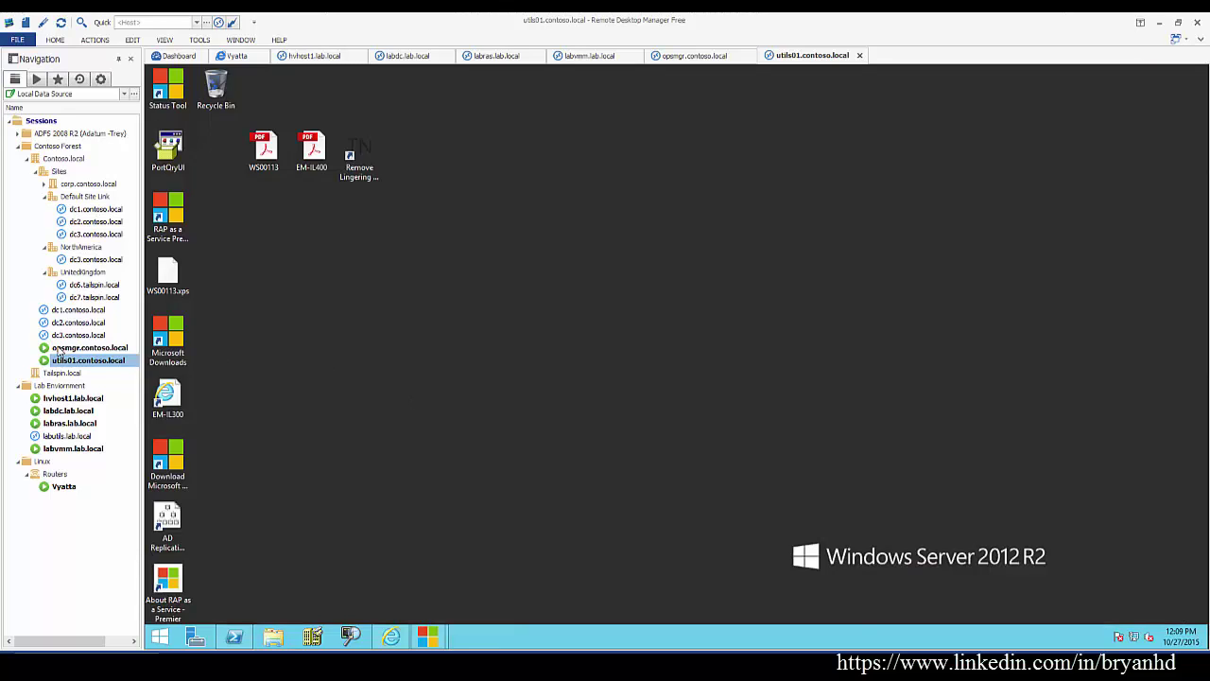
# Switch to the opsmgr.contoso.local session, open Operations Manager and show DC Active Alerts under Microsoft Windows Active Directory
pyautogui.doubleClick(59, 348)
pyautogui.click(312, 636)
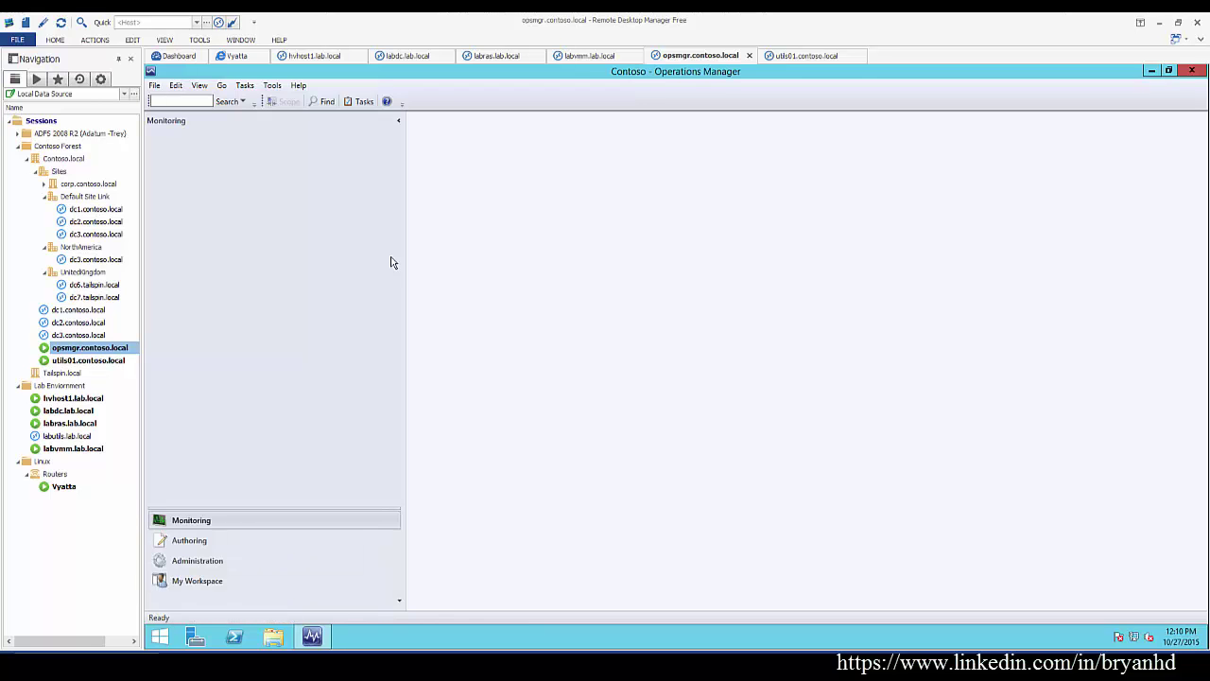
pyautogui.moveTo(398, 253)
pyautogui.mouseDown()
pyautogui.moveTo(393, 310)
pyautogui.moveTo(393, 270)
pyautogui.mouseUp()
pyautogui.click(236, 217)
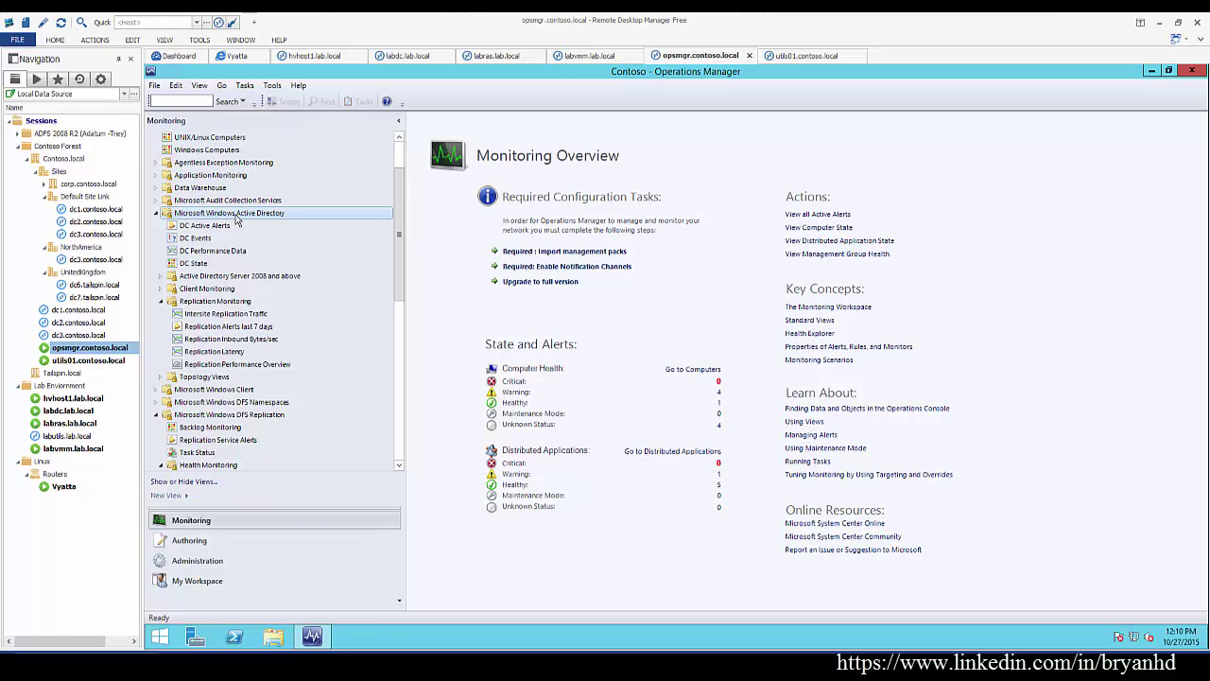
pyautogui.click(208, 228)
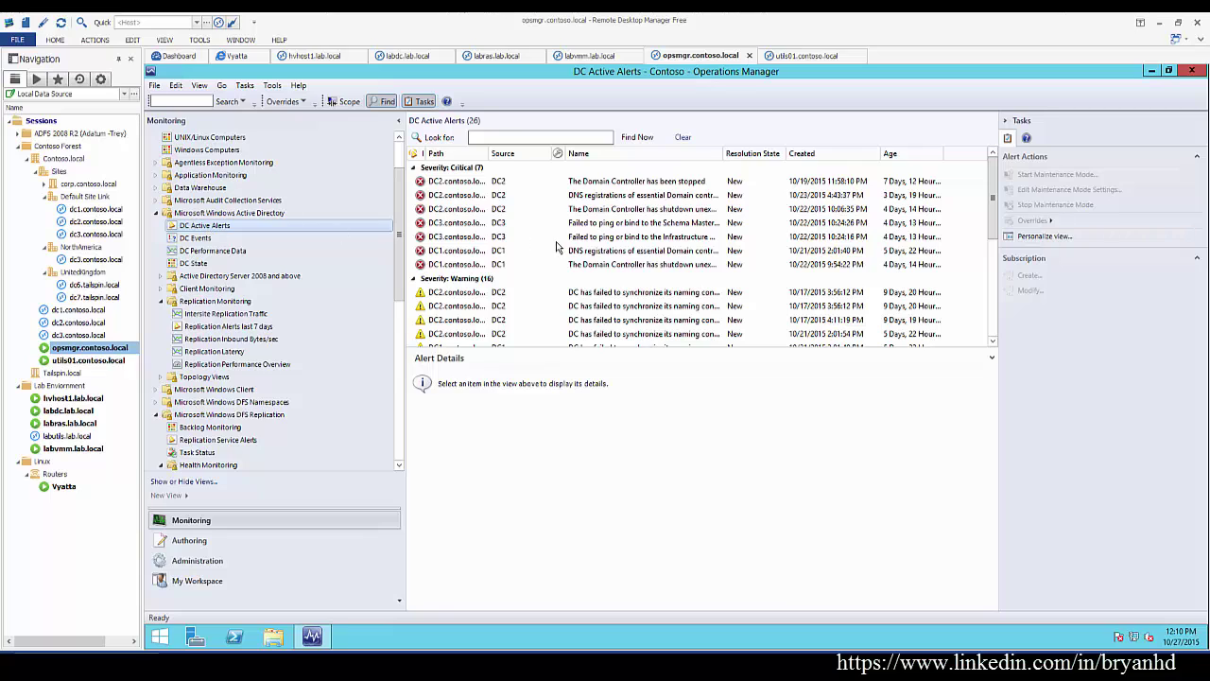
# Review the naming context synchronization warnings and close DC2's critical alert "The Domain Controller has been stopped"
pyautogui.click(473, 298)
pyautogui.scroll(-5, 470, 298)
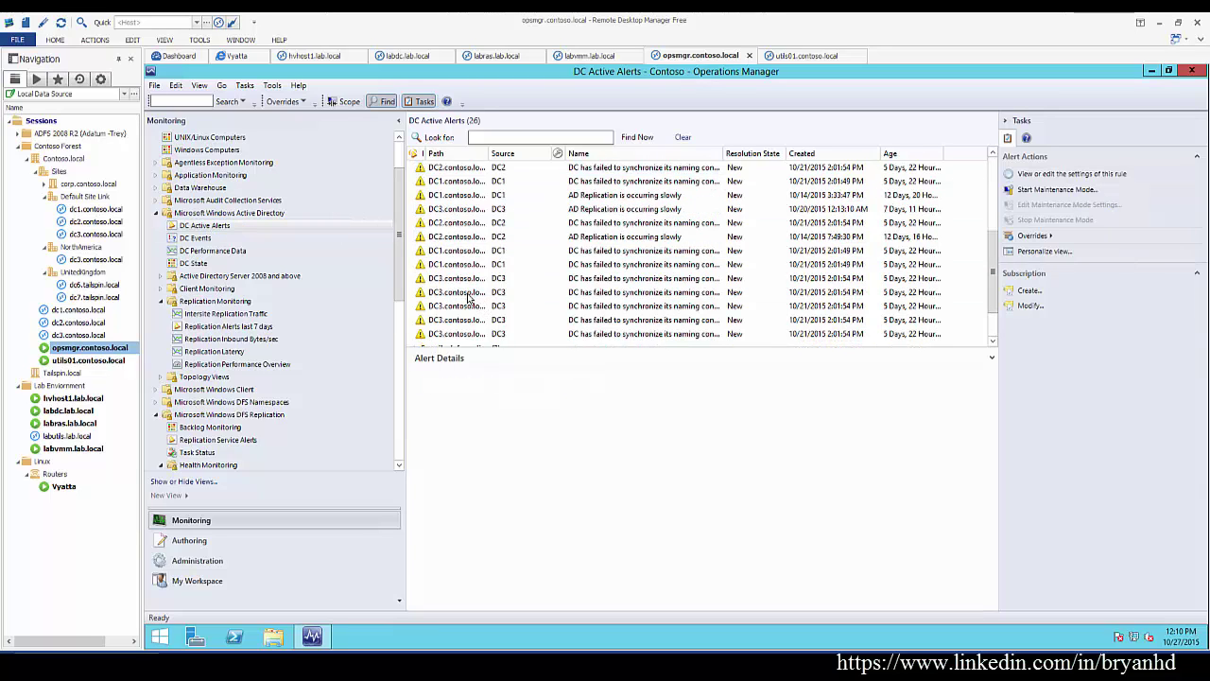
pyautogui.scroll(5, 467, 298)
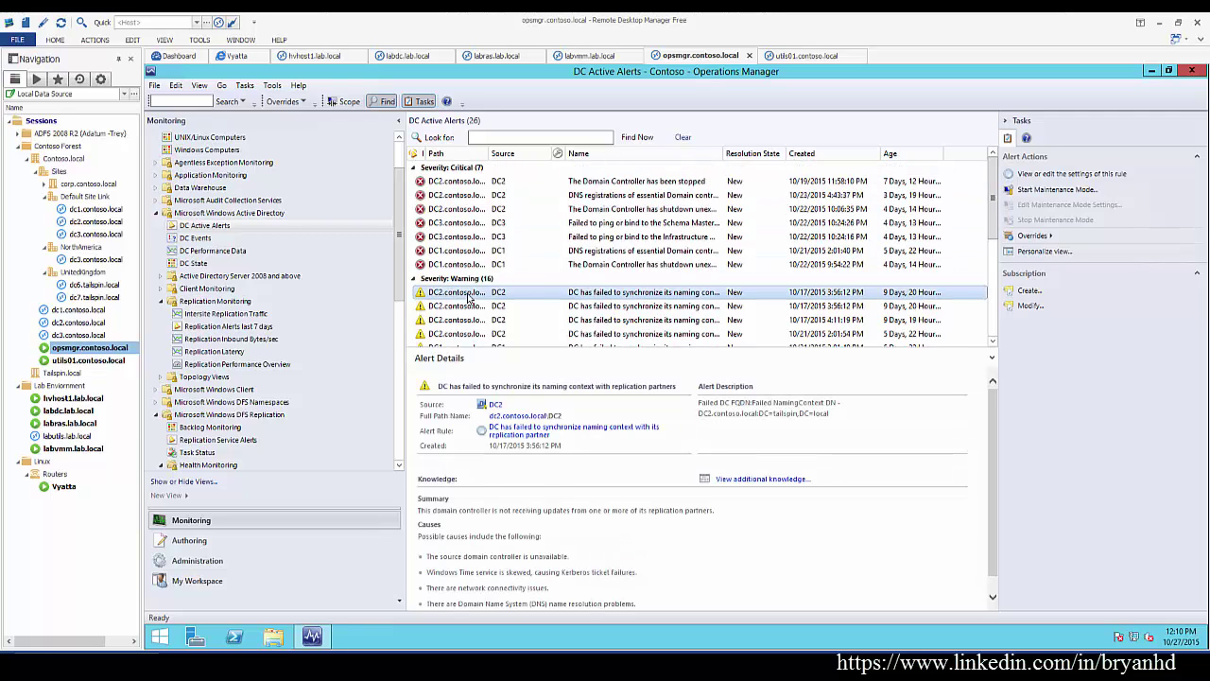
pyautogui.click(491, 182)
pyautogui.rightClick(528, 181)
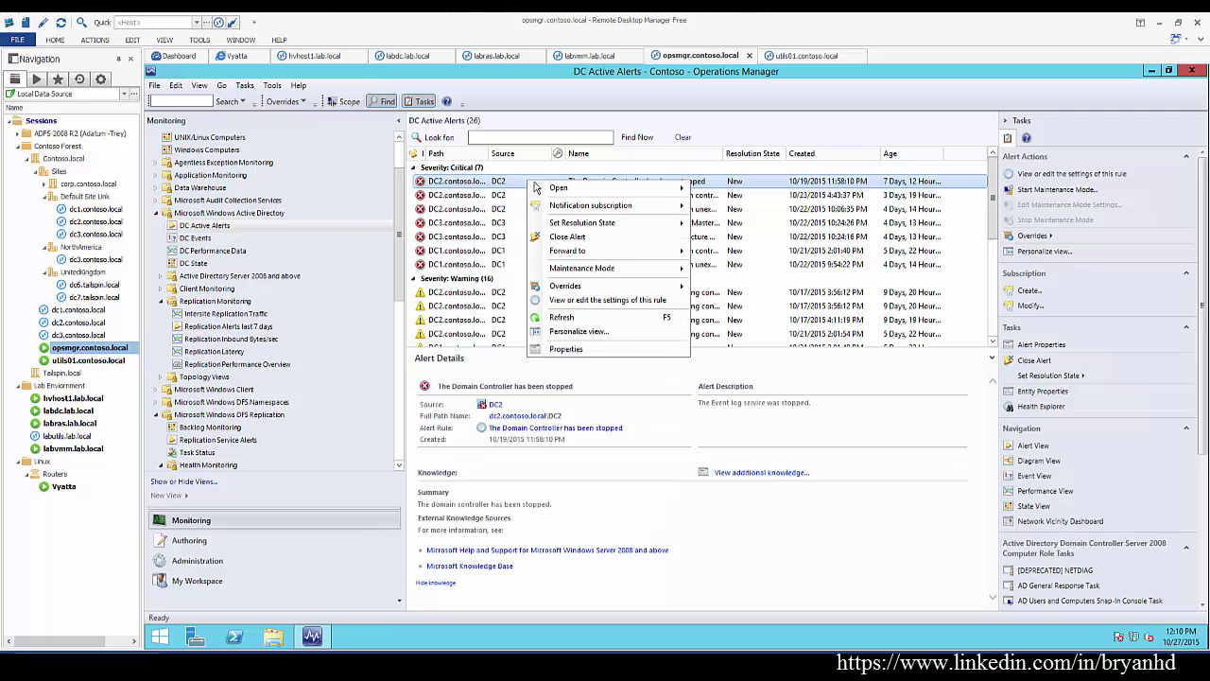
pyautogui.click(590, 241)
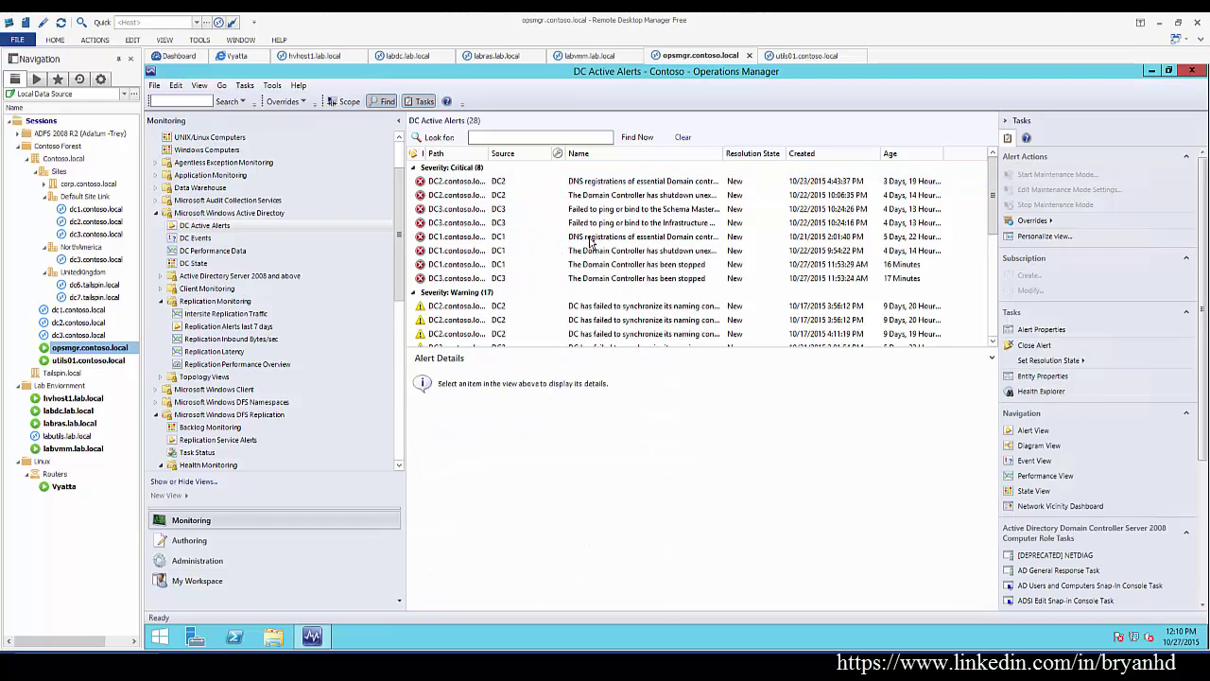
# Expand Topology Views and show the AD Forests and Domains diagram followed by the AD Sites diagram
pyautogui.doubleClick(202, 378)
pyautogui.click(224, 390)
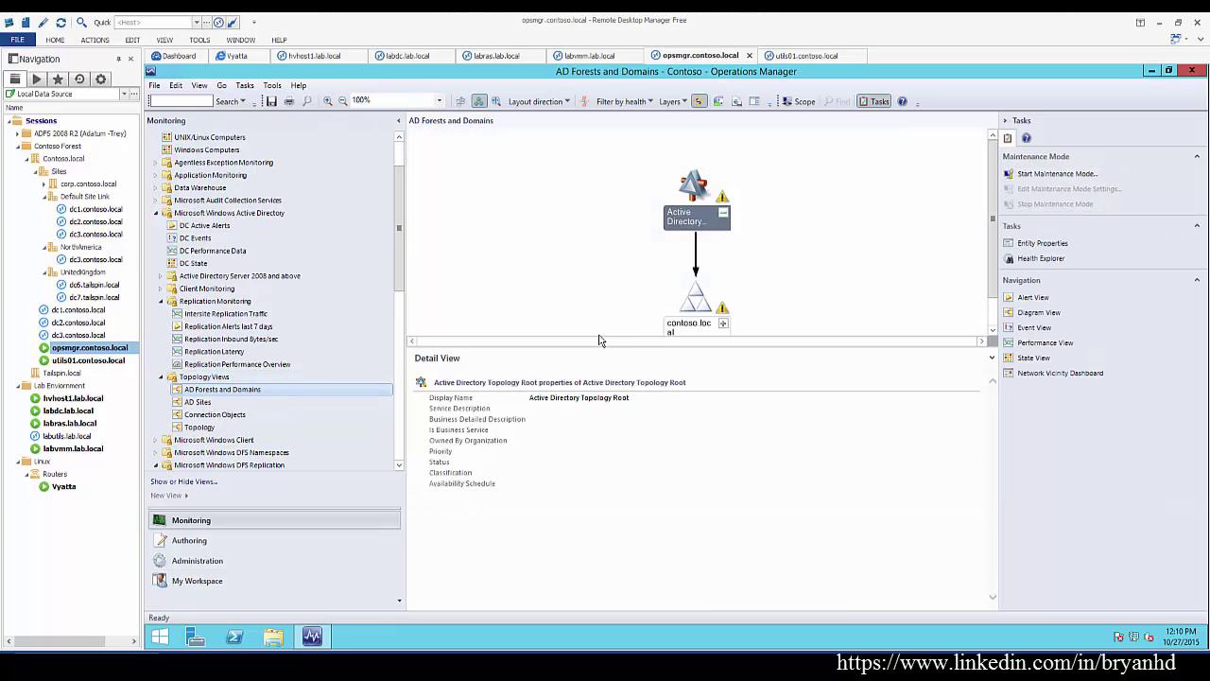
pyautogui.scroll(-3, 201, 431)
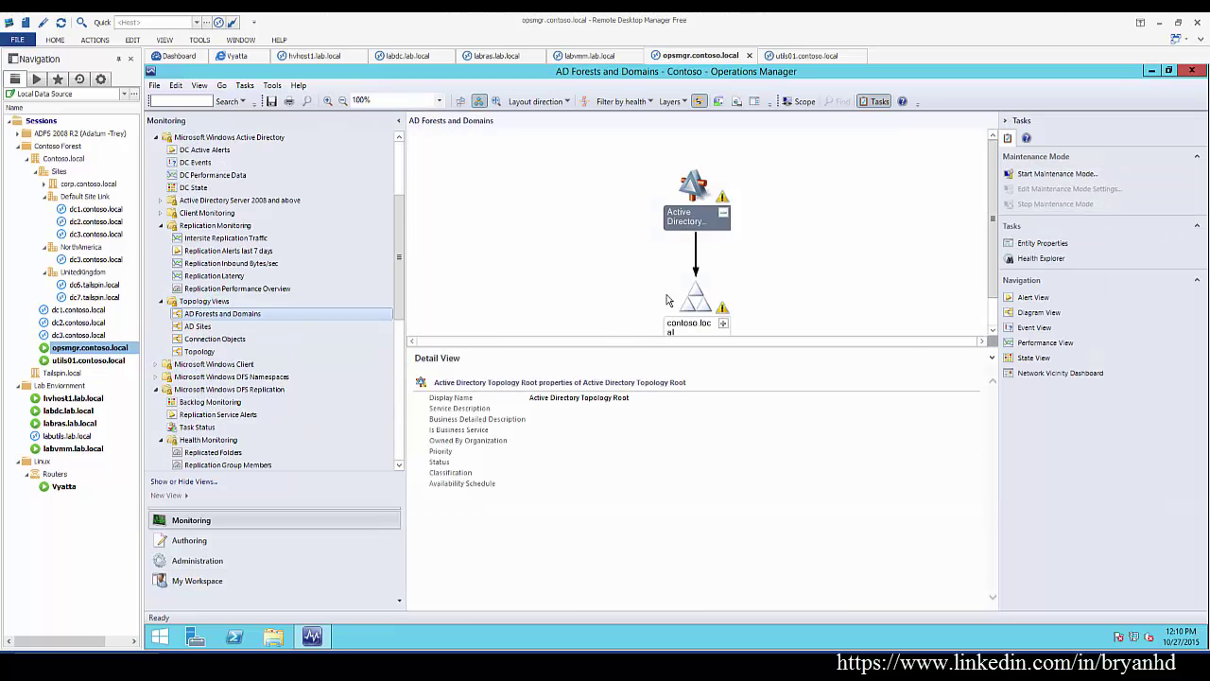
pyautogui.click(198, 289)
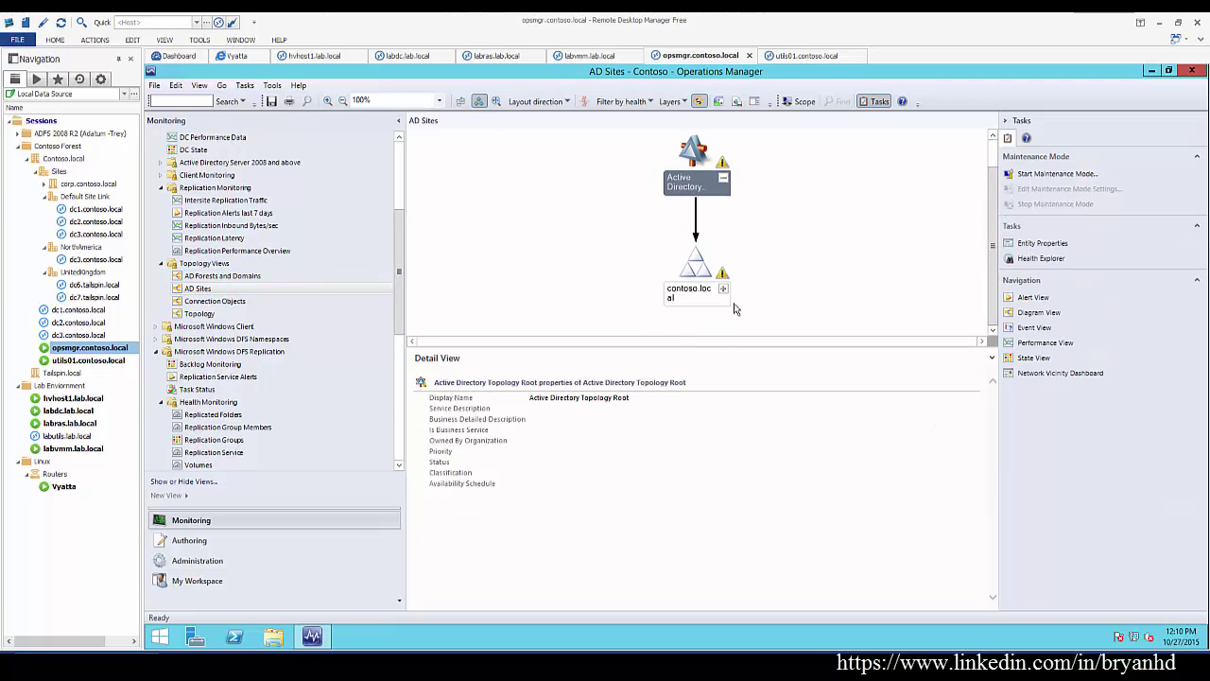
# Expand contoso.local and its Default-First-Site in the AD Sites diagram down to dc1.contoso.local's components
pyautogui.click(726, 291)
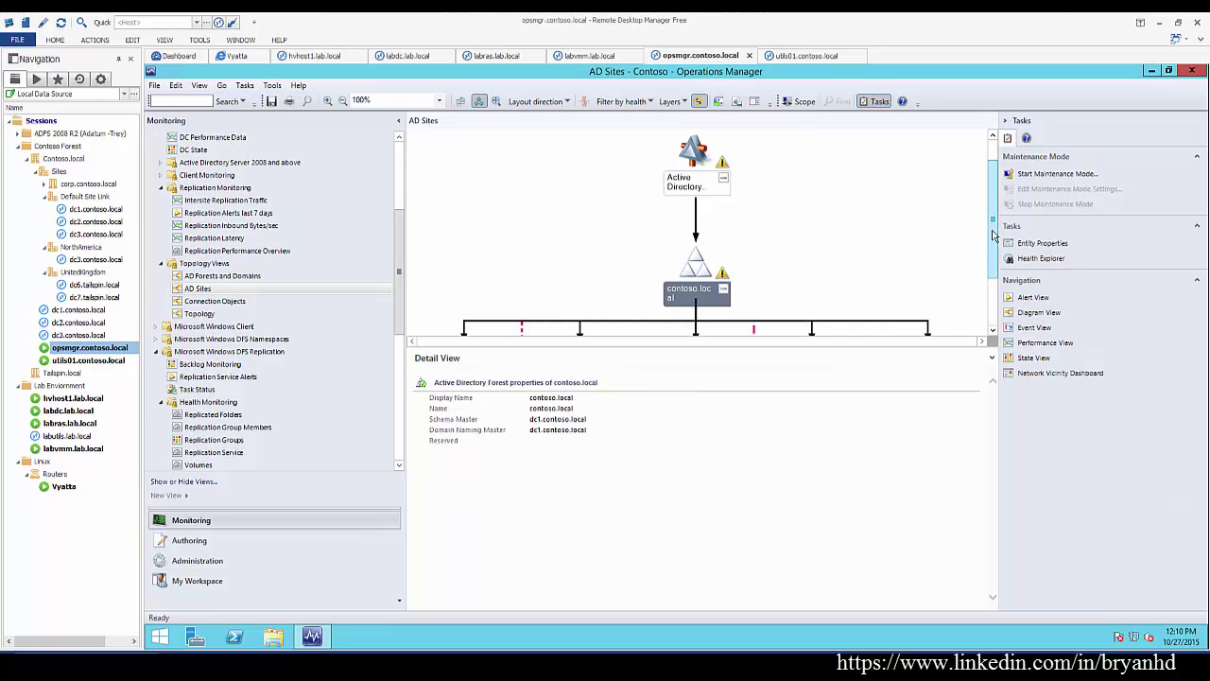
pyautogui.moveTo(992, 236); pyautogui.dragTo(988, 319)
pyautogui.click(495, 313)
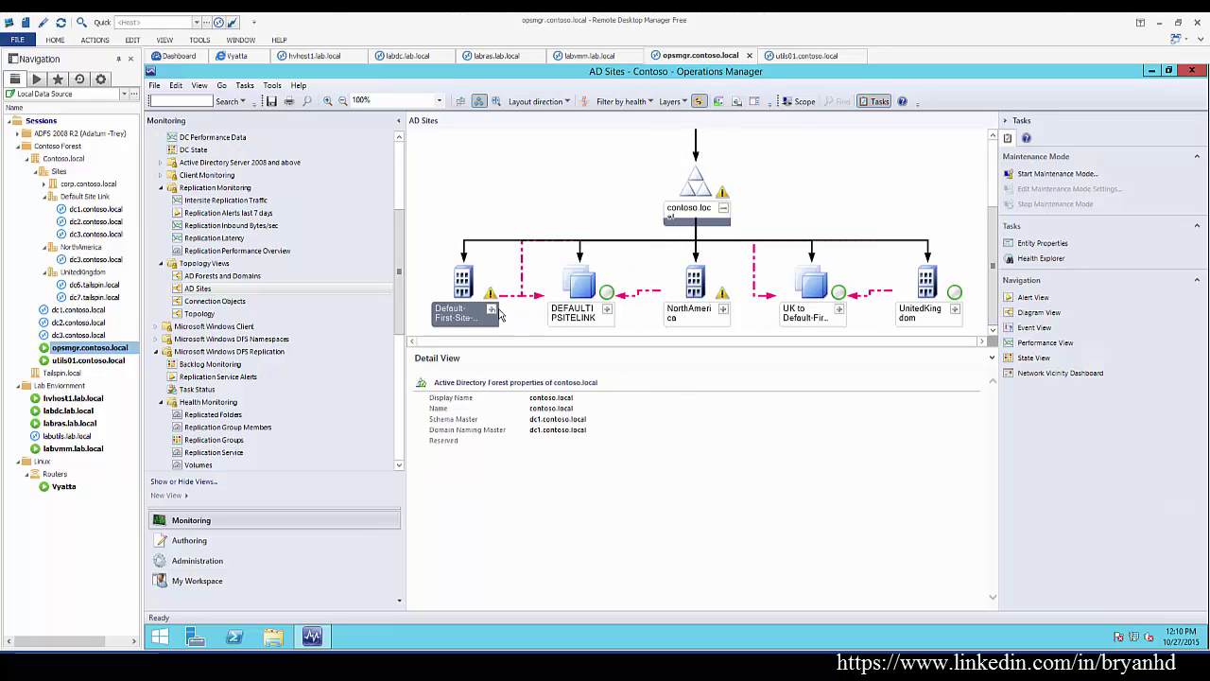
pyautogui.click(492, 310)
pyautogui.moveTo(438, 346); pyautogui.dragTo(602, 346)
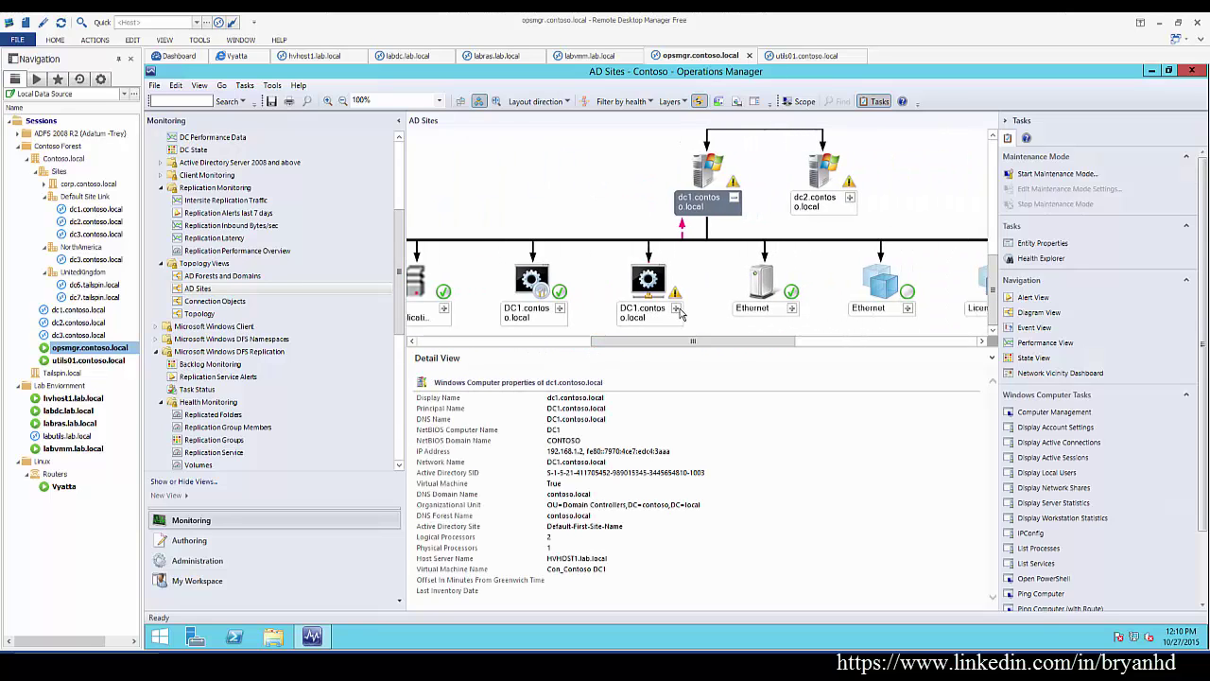
# Select DC1's health service object, the component carrying a warning, and review its properties and available Health Service Tasks
pyautogui.click(676, 312)
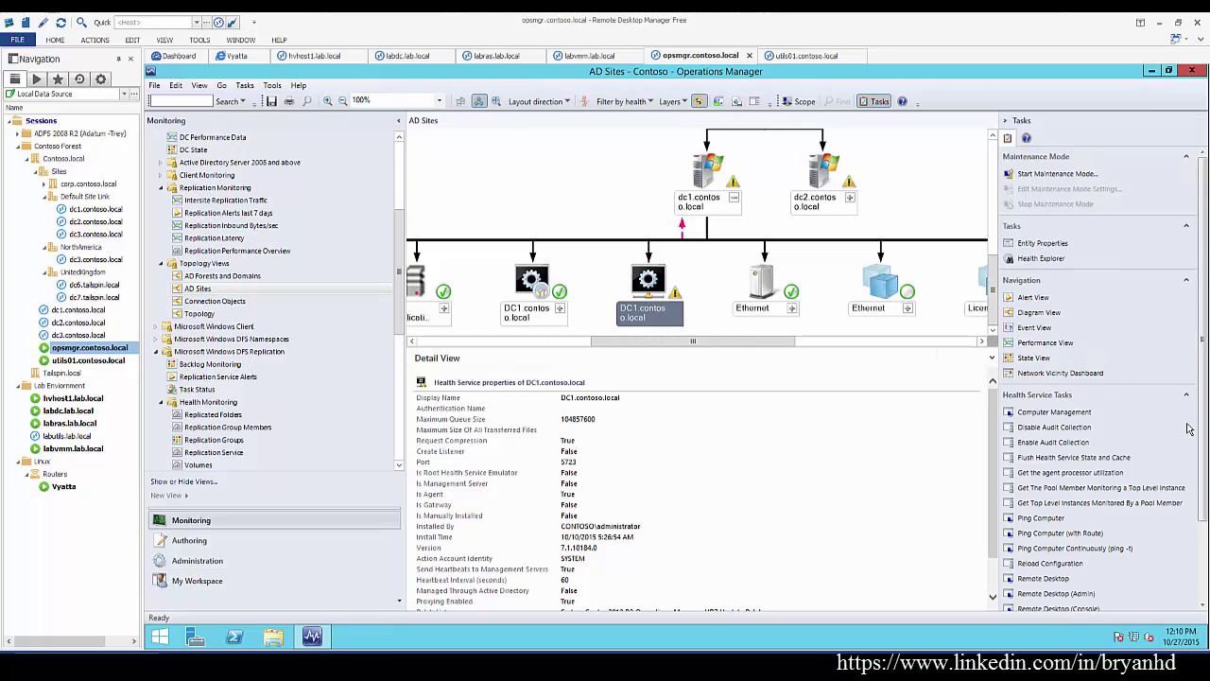
pyautogui.scroll(-2, 1204, 413)
pyautogui.scroll(-3, 1206, 489)
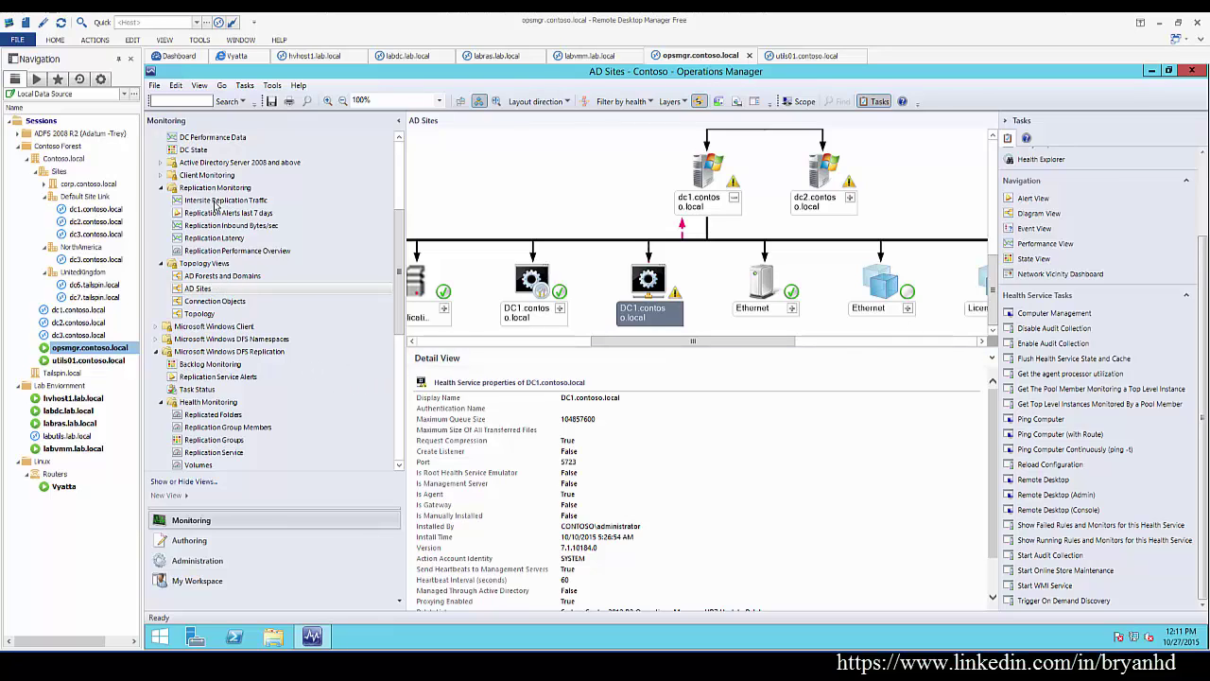
# View the DC State of the domain controllers, followed by the Replication Inbound Bytes/sec and Intersite Replication Traffic views
pyautogui.click(201, 150)
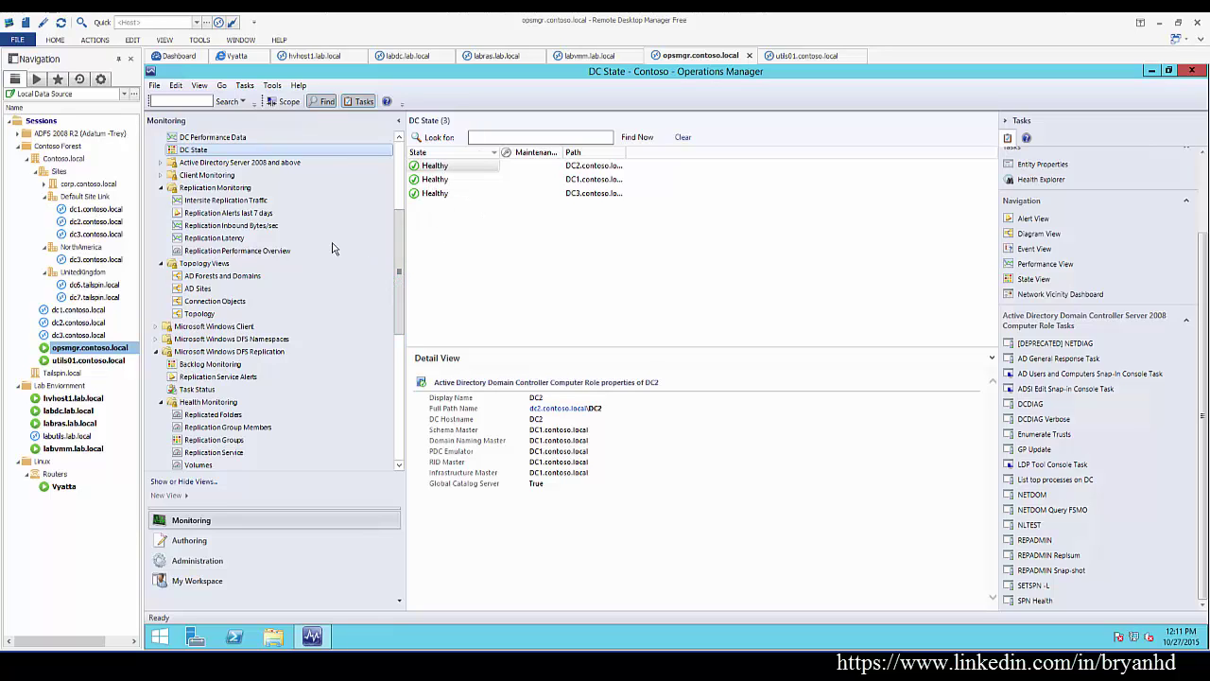
pyautogui.click(232, 225)
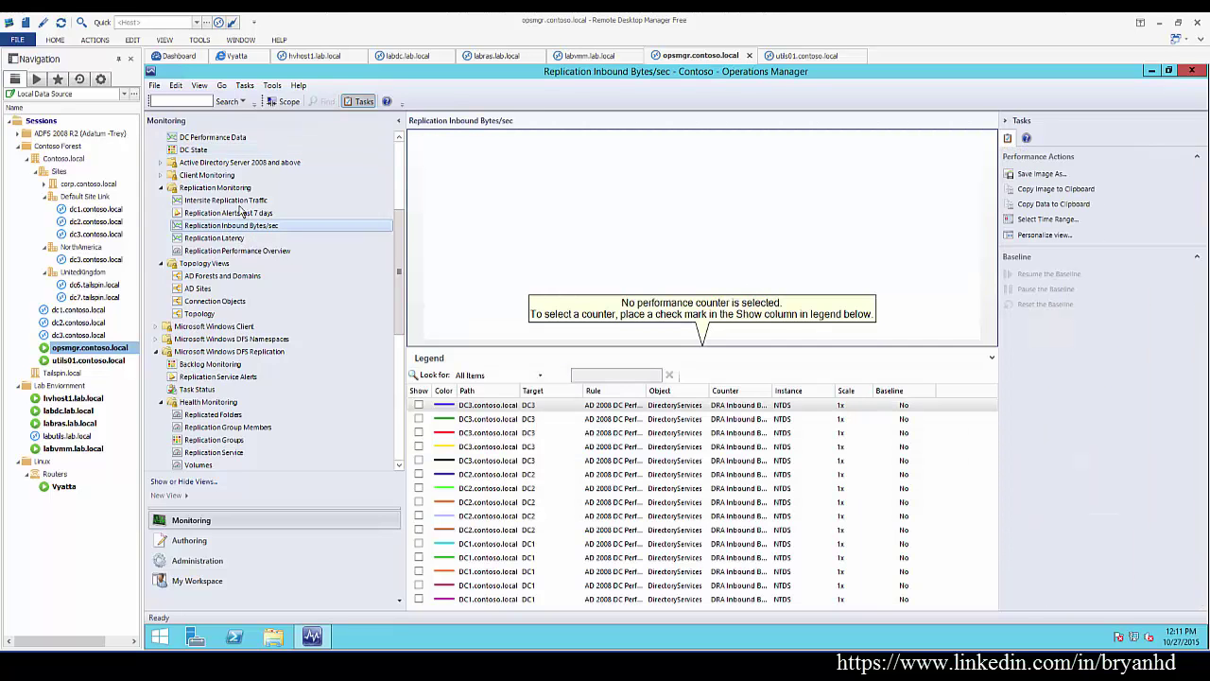
pyautogui.click(236, 201)
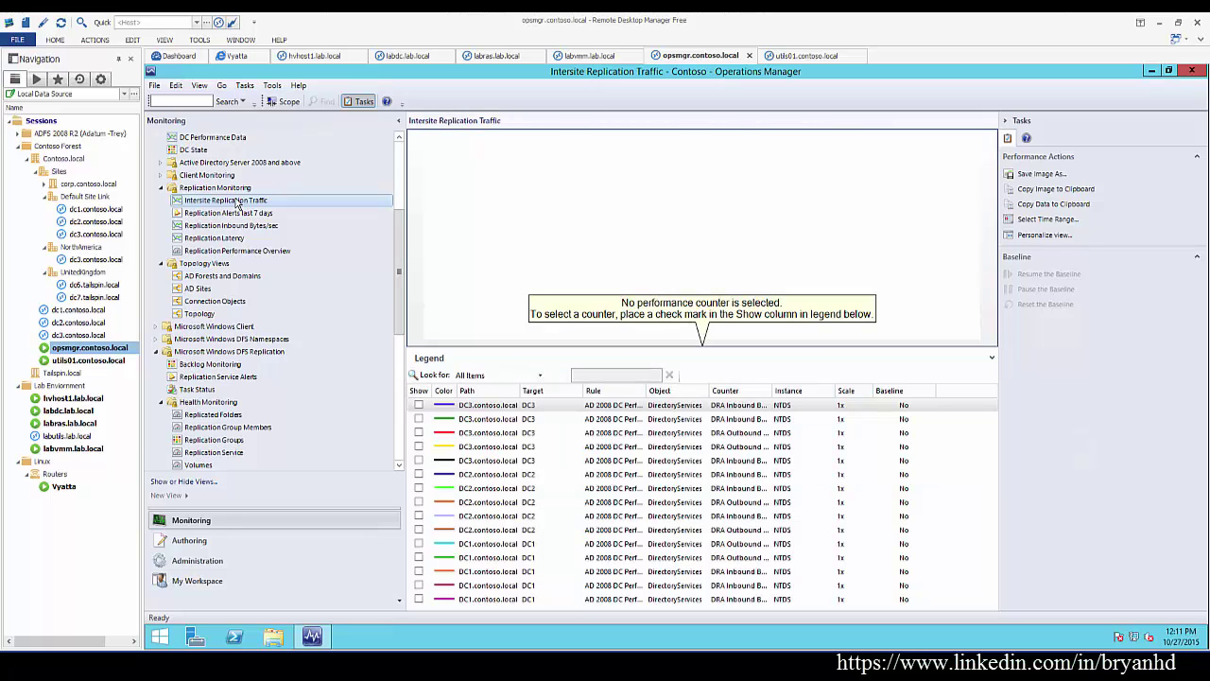
# View Replication Latency and Replication Performance Overview, and show the details of DC3's warning under Replication Alerts last 7 days
pyautogui.click(205, 251)
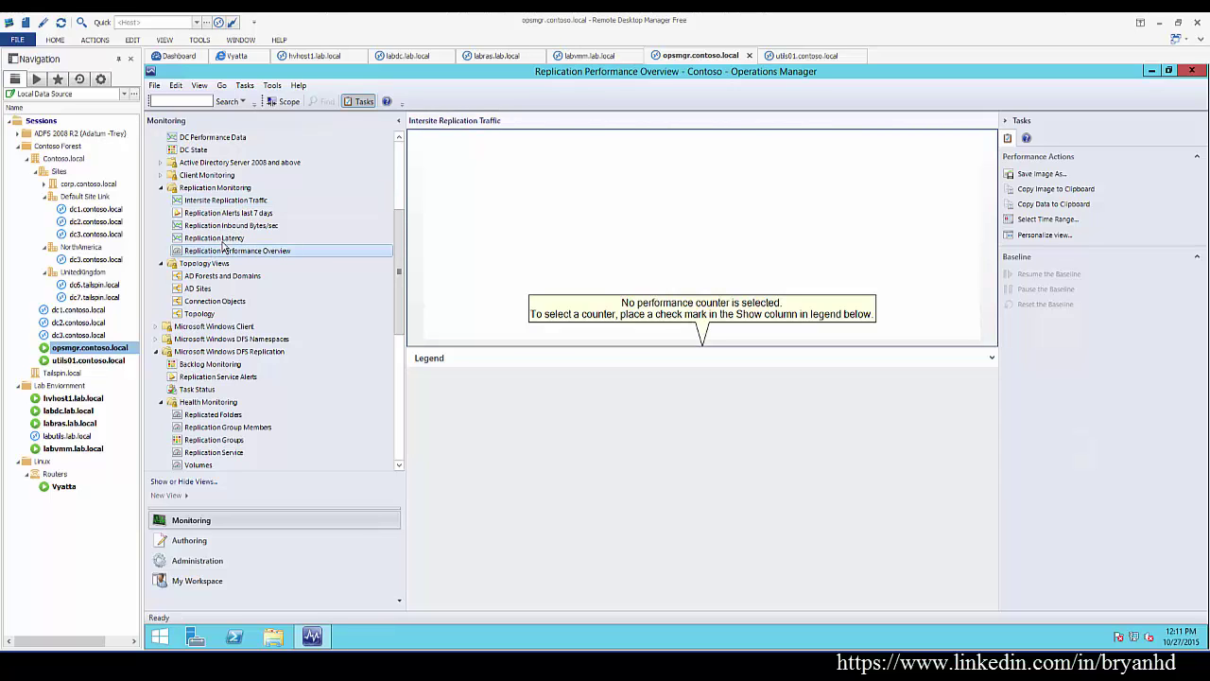
pyautogui.click(224, 240)
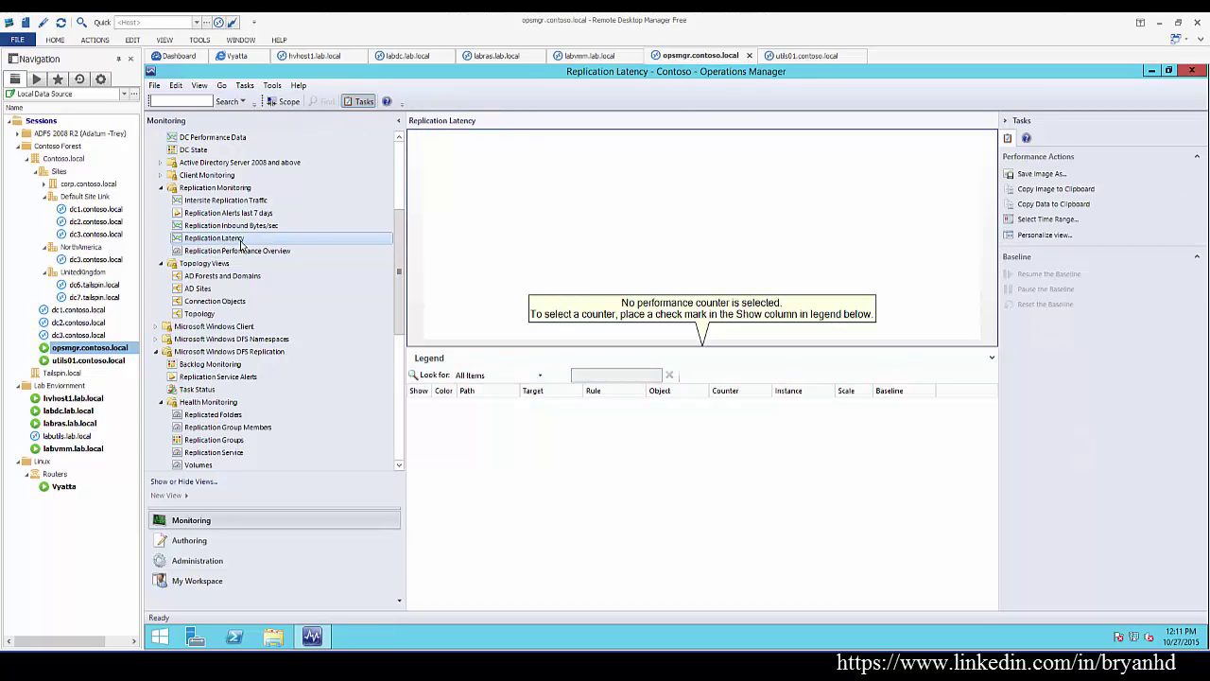
pyautogui.click(227, 251)
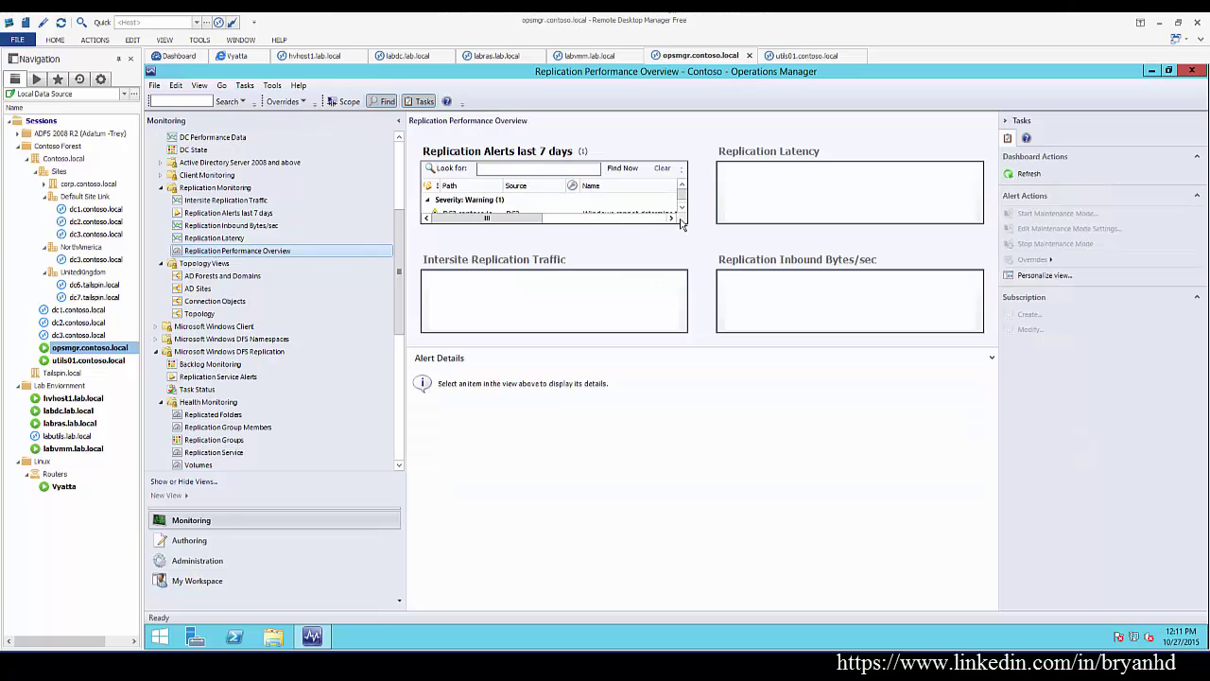
pyautogui.click(685, 210)
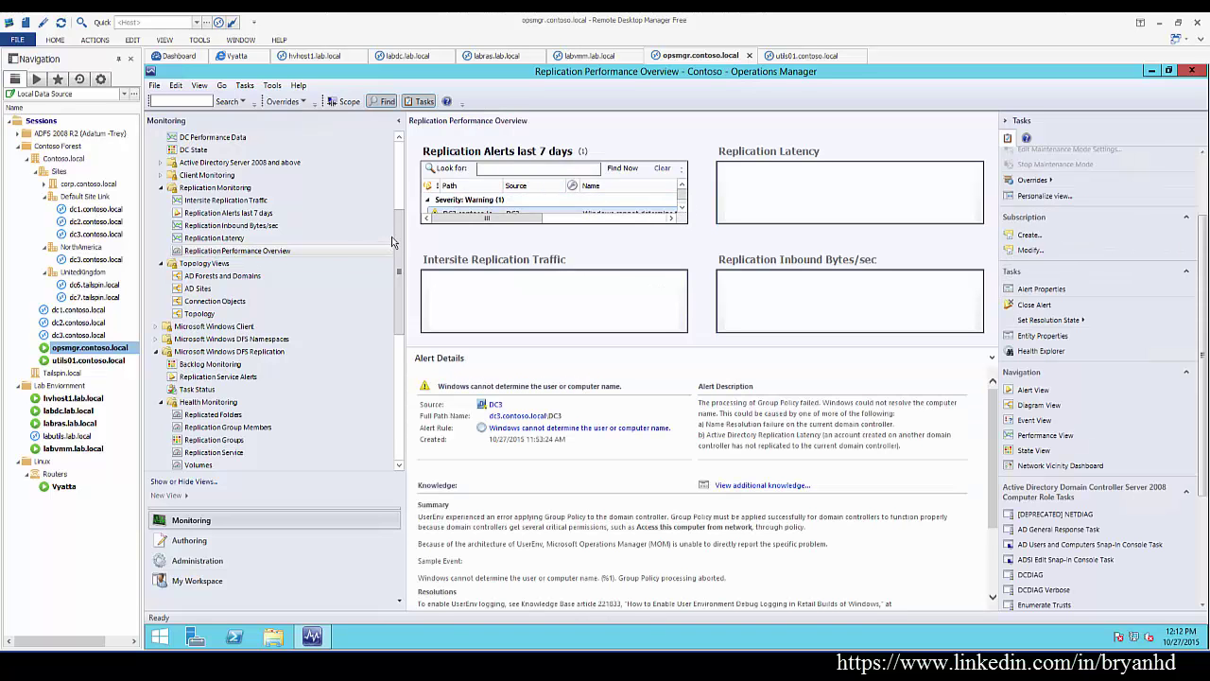
# Show DC Performance Data under Microsoft Windows Active Directory and look through its counters to the end of the legend
pyautogui.scroll(2, 271, 218)
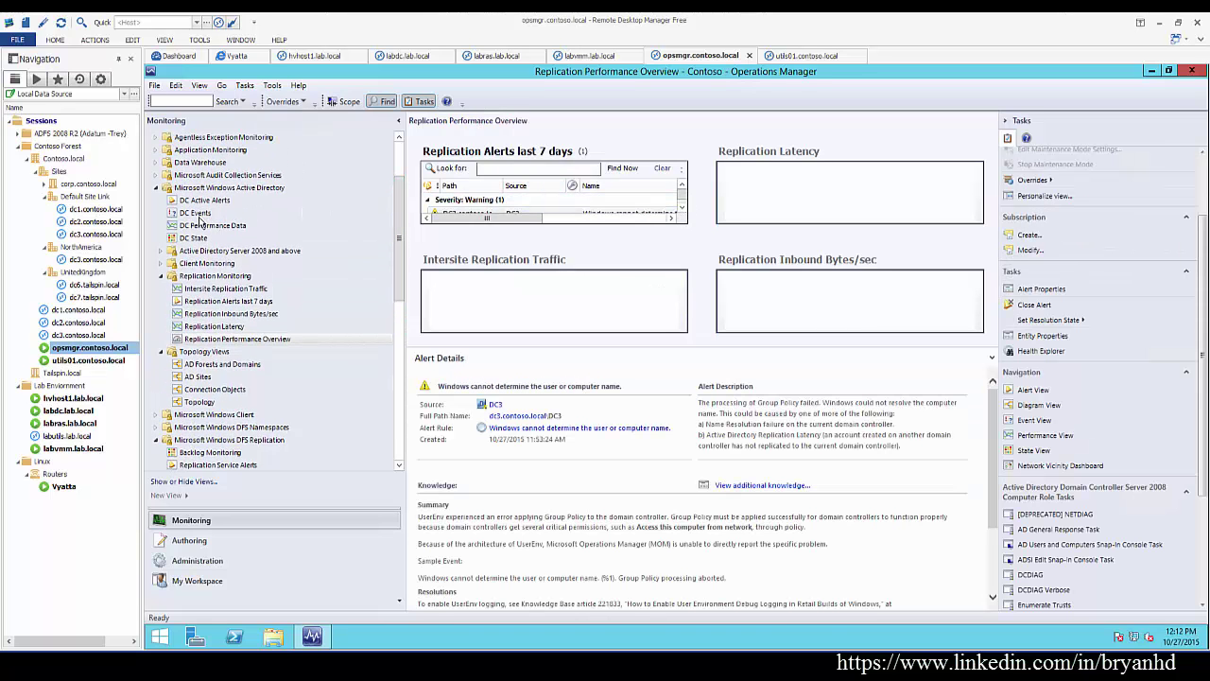
pyautogui.click(199, 228)
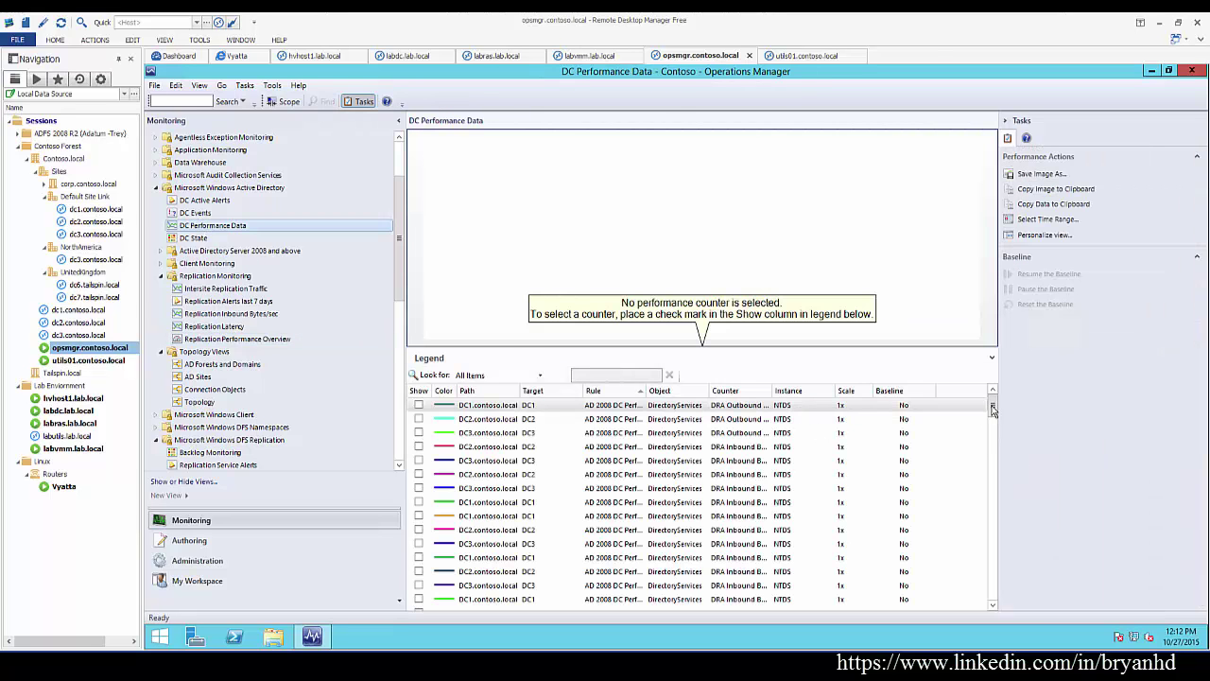
pyautogui.moveTo(992, 408); pyautogui.dragTo(990, 594)
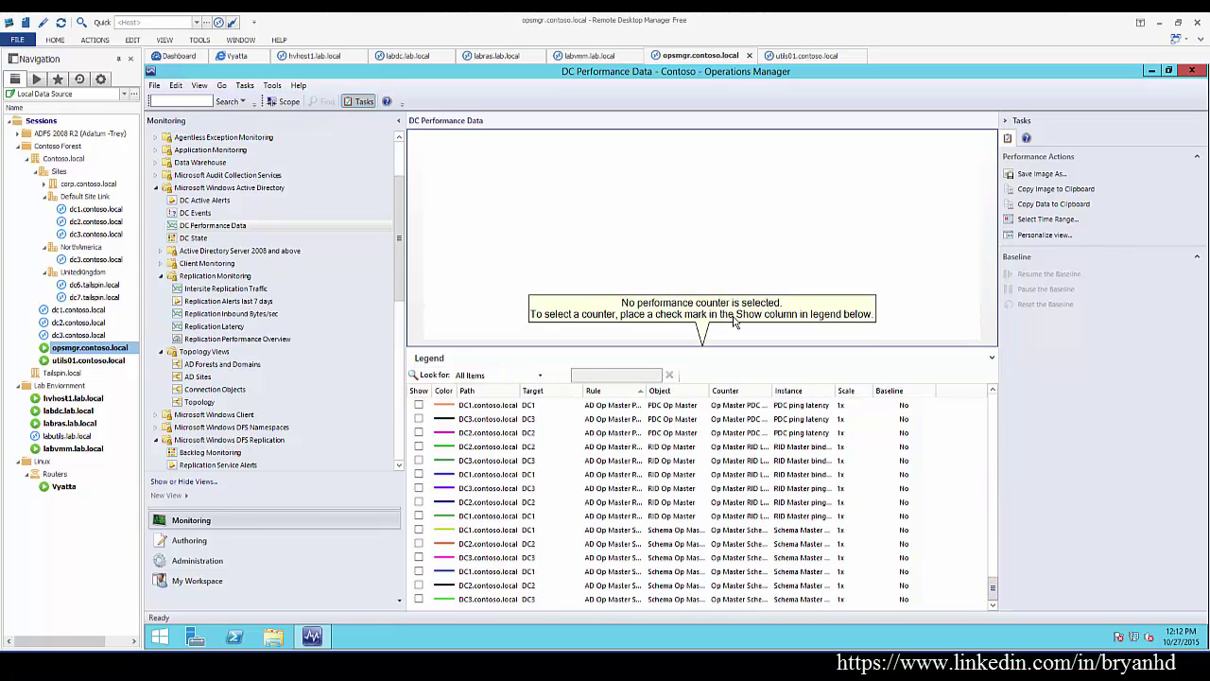
# Review the Dashboard, Forwarder State, Zone State and Trust Point State views under Microsoft Windows Server DNS
pyautogui.scroll(-10, 284, 360)
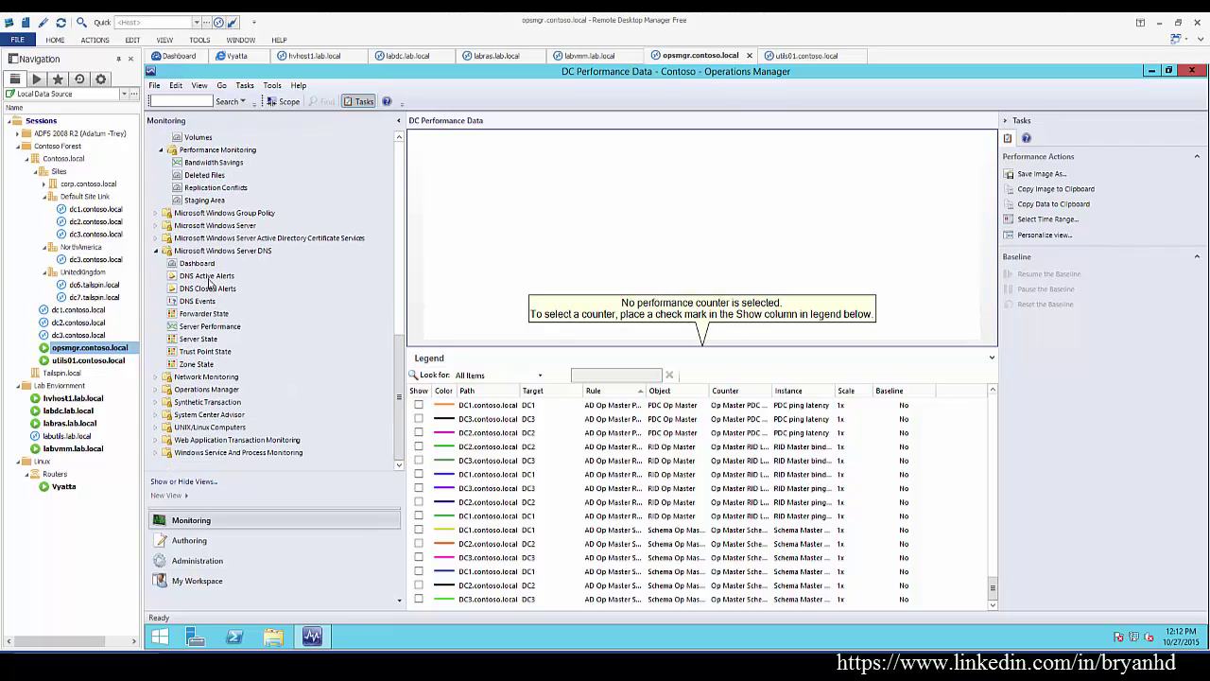
pyautogui.click(198, 263)
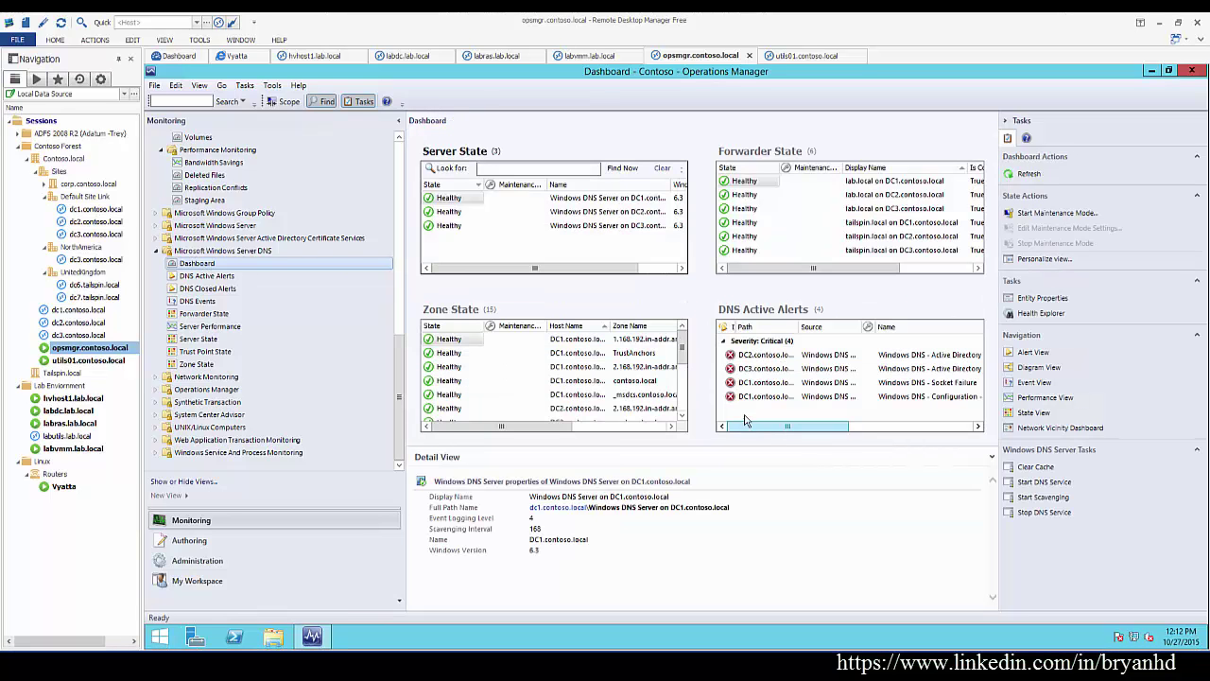
pyautogui.click(841, 356)
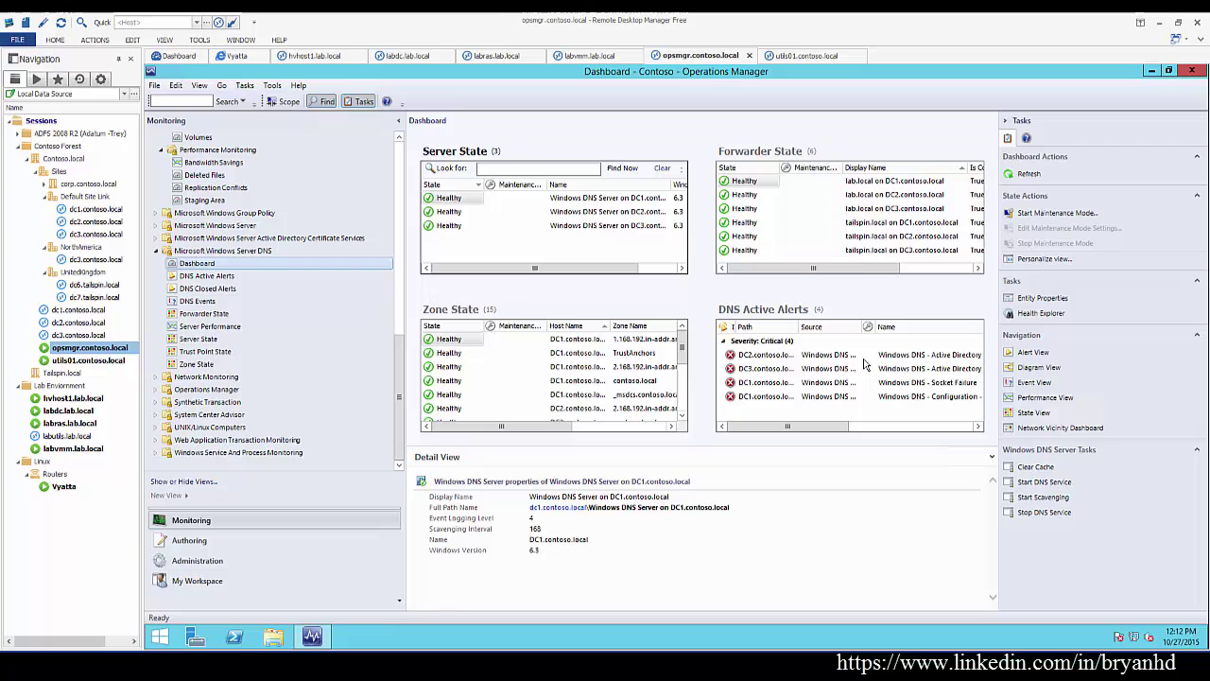
pyautogui.click(201, 315)
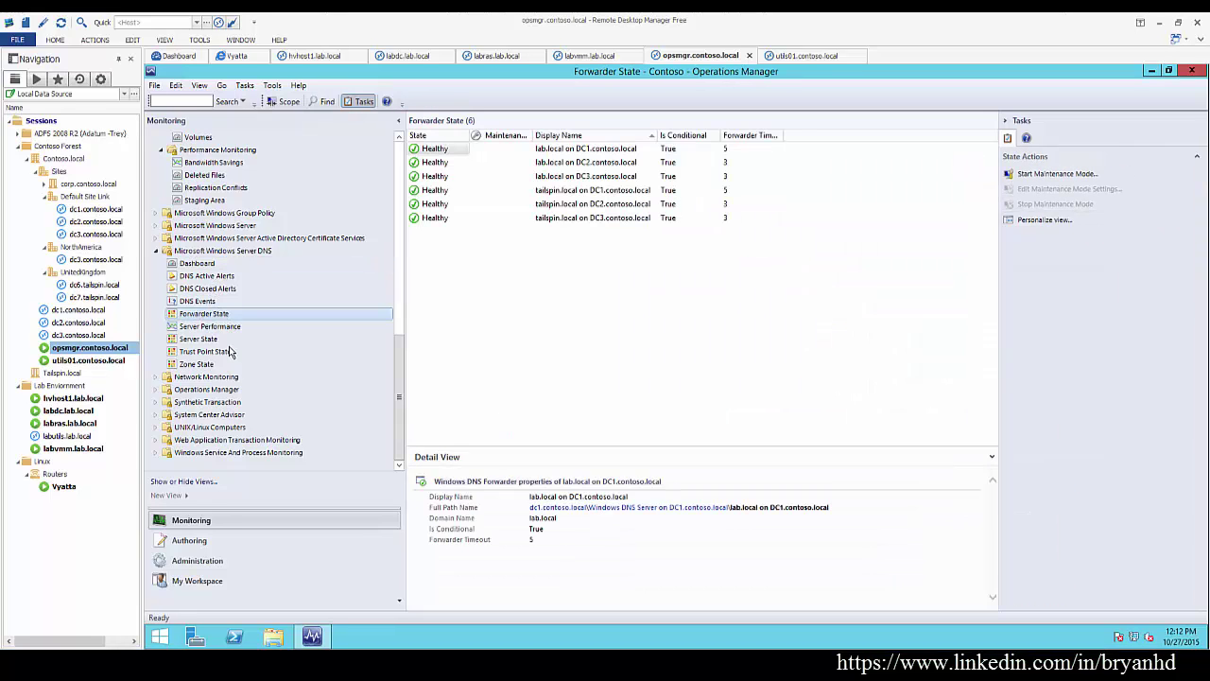
pyautogui.click(197, 365)
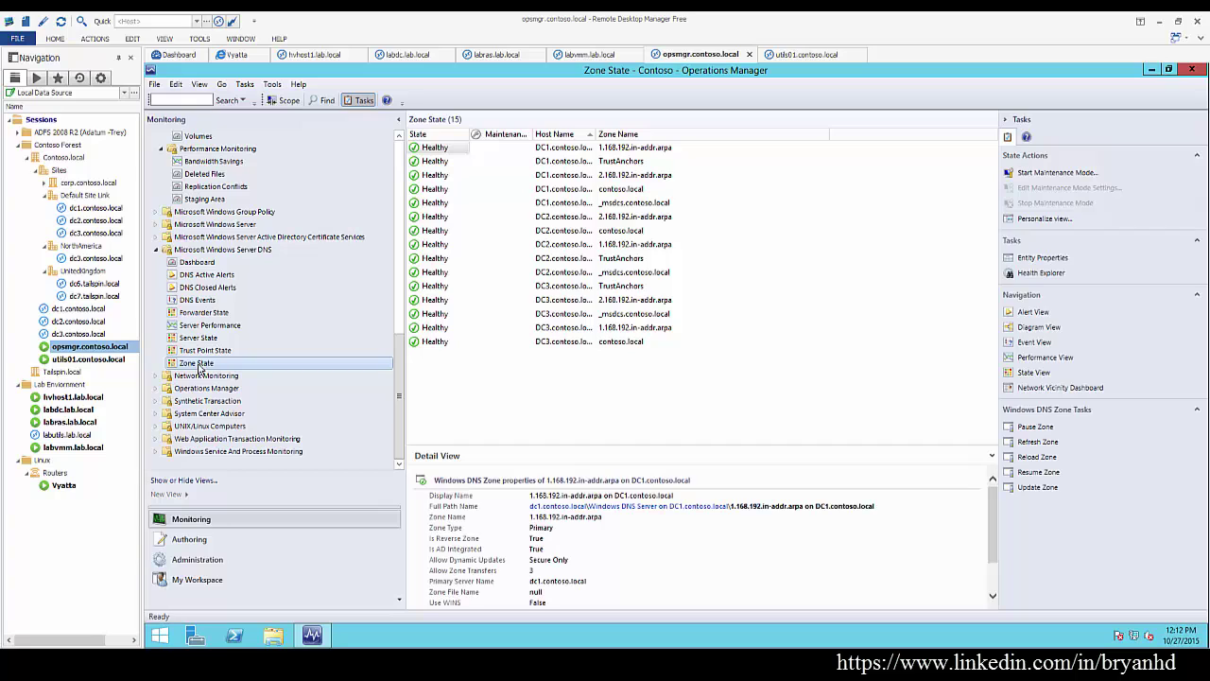
pyautogui.click(218, 352)
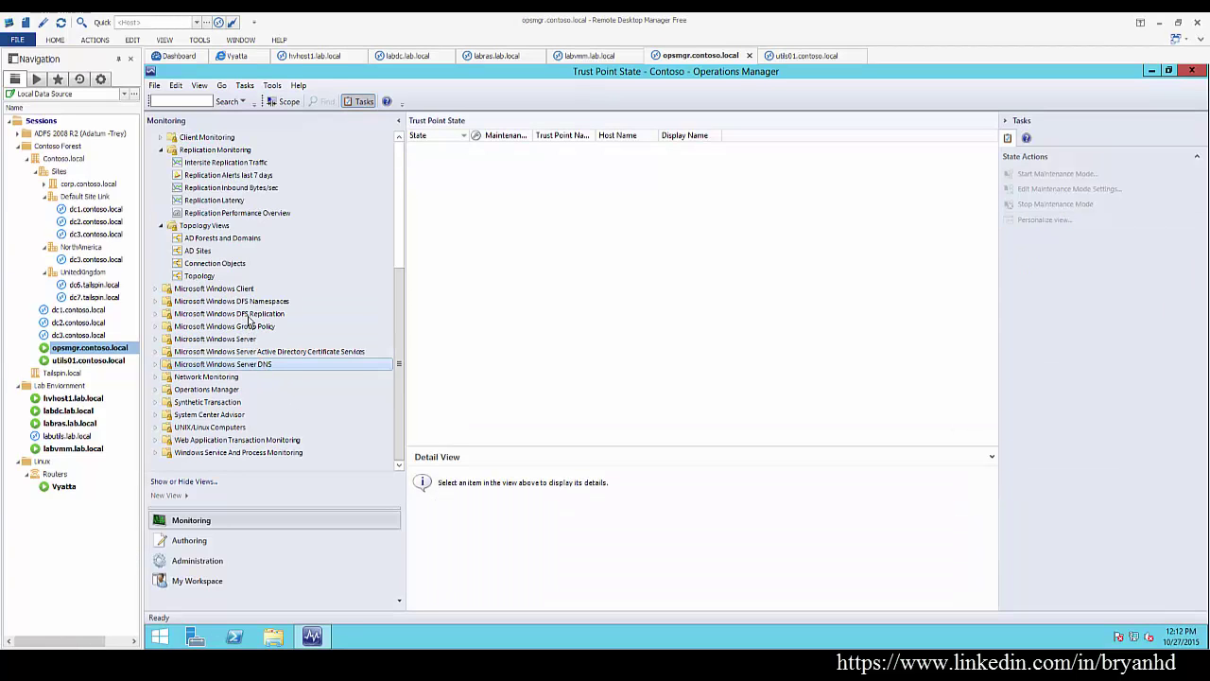
# Expand Microsoft Windows DFS Replication and review its Health Monitoring views for Replicated Folders, Replication Group Members, Replication Service and Volumes
pyautogui.doubleClick(247, 314)
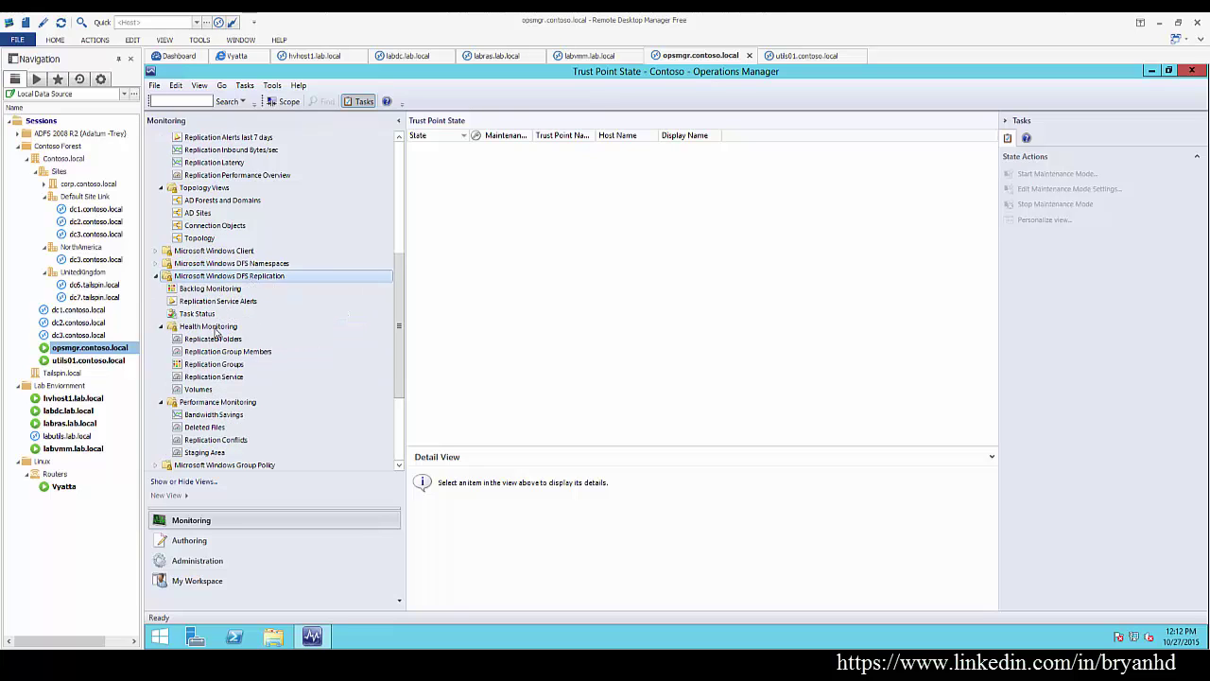
pyautogui.click(212, 339)
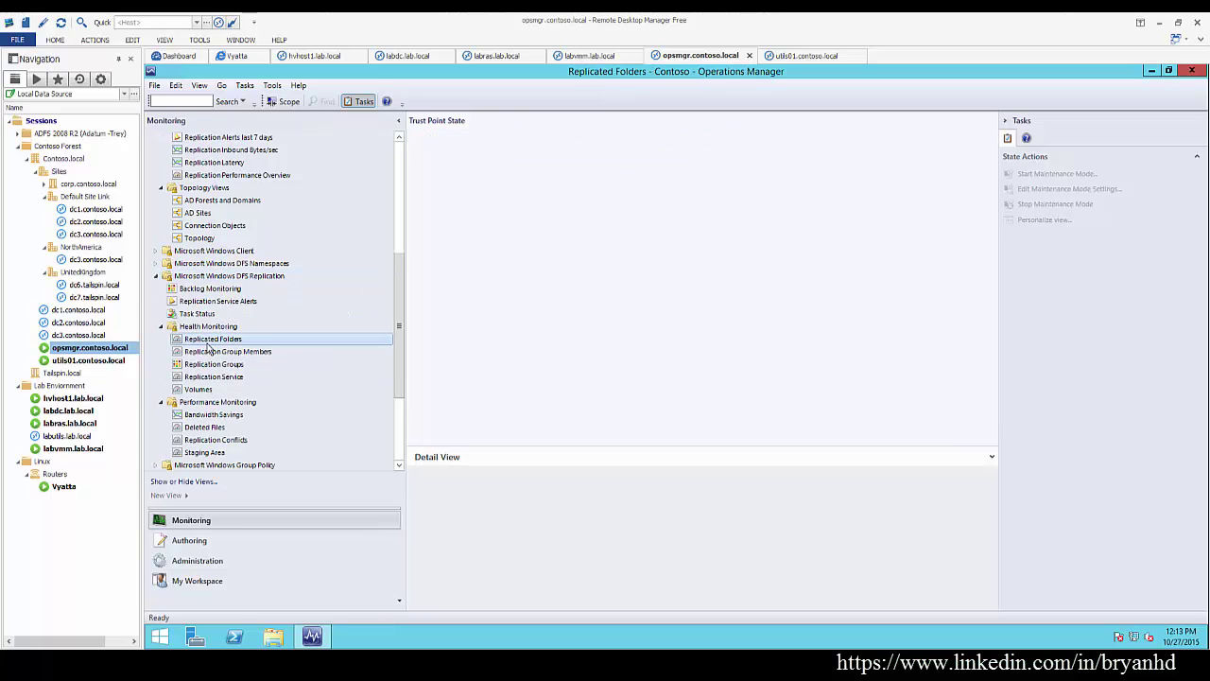
pyautogui.click(226, 353)
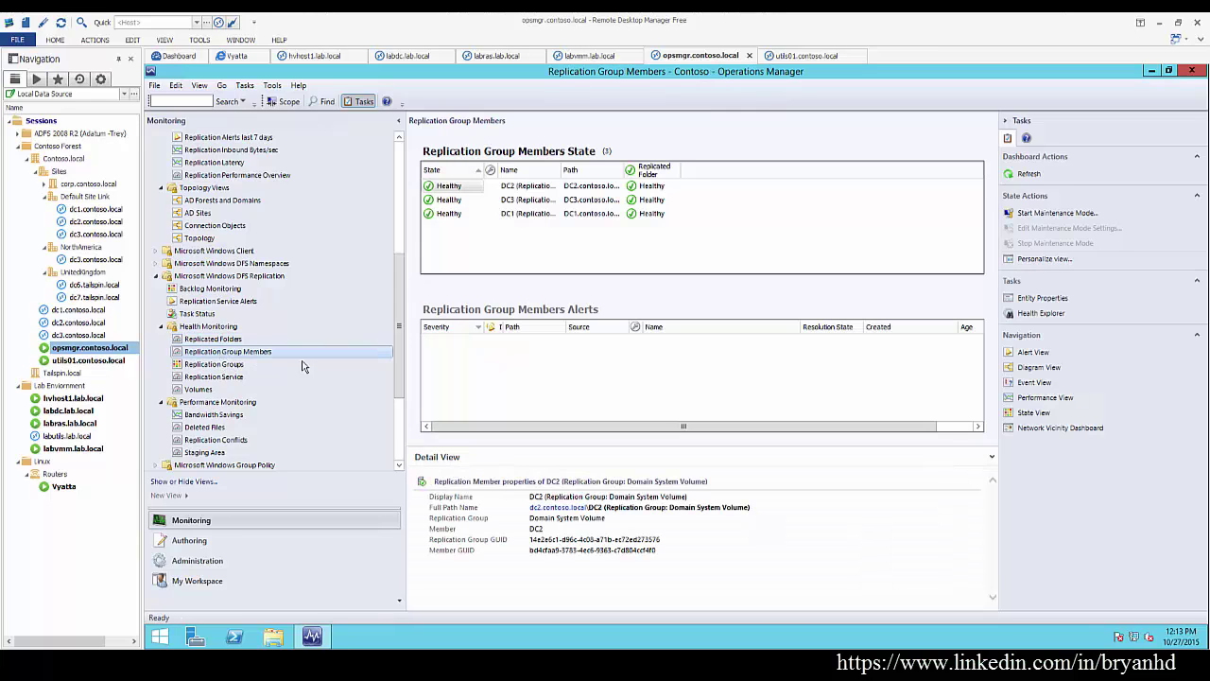
pyautogui.click(203, 378)
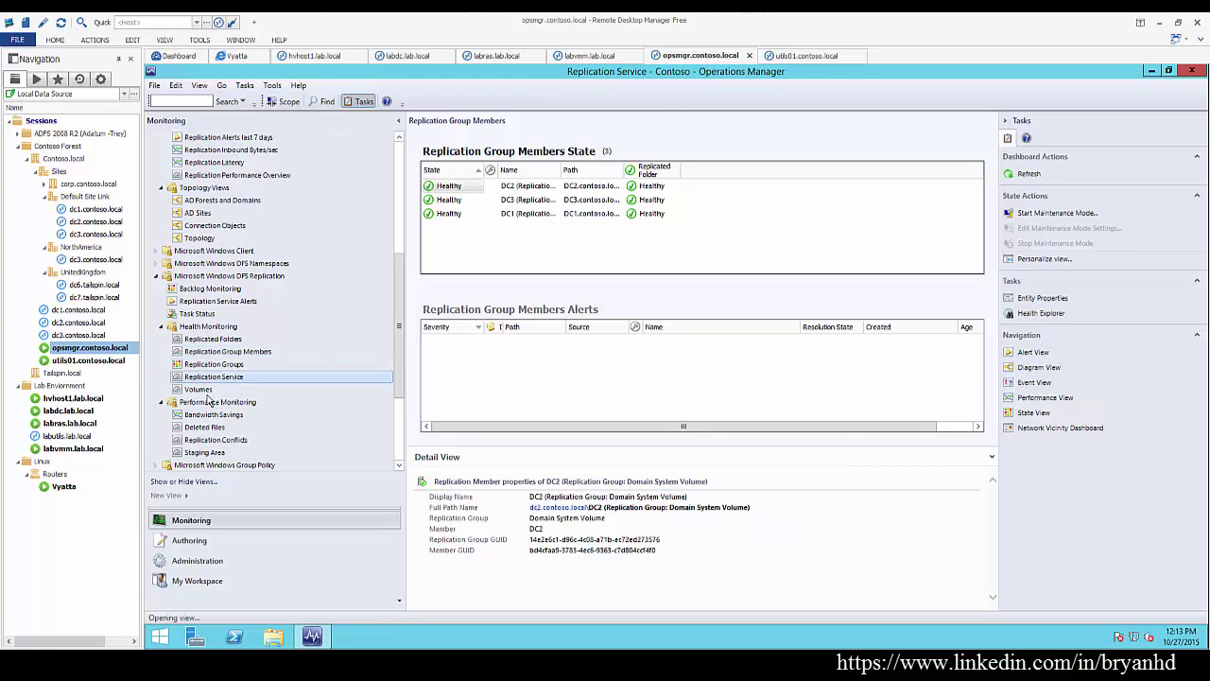
pyautogui.click(209, 390)
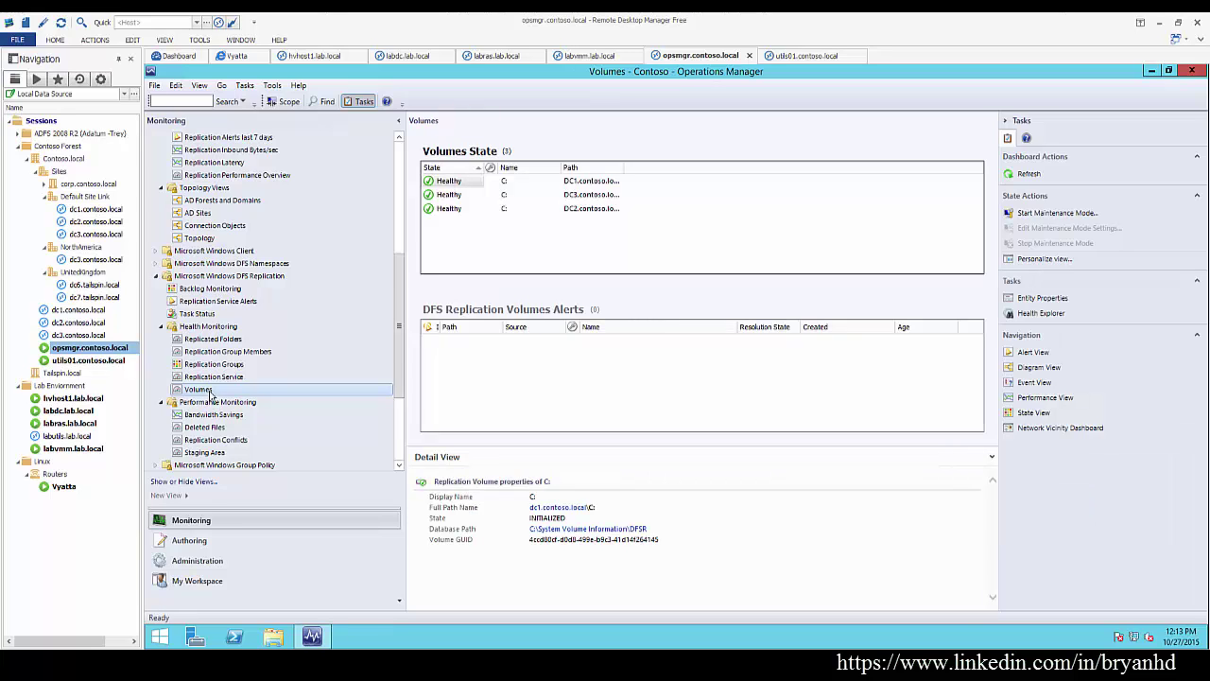
pyautogui.scroll(-2, 214, 399)
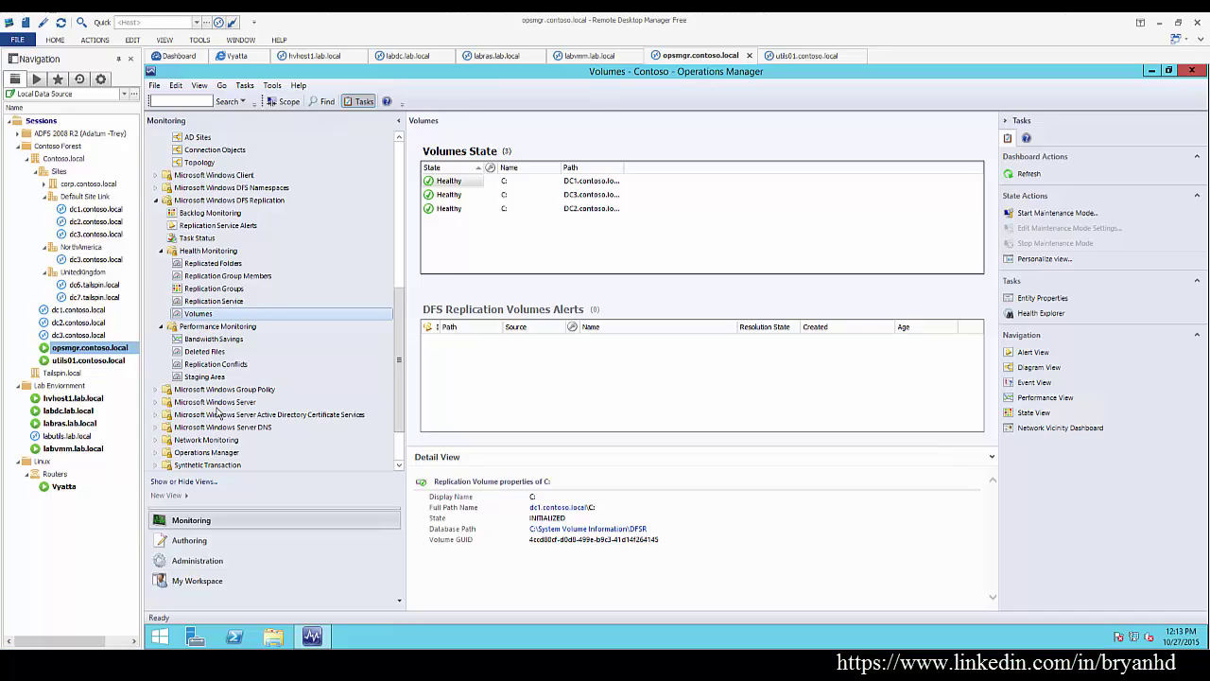
# Open the Administration workspace
pyautogui.click(198, 561)
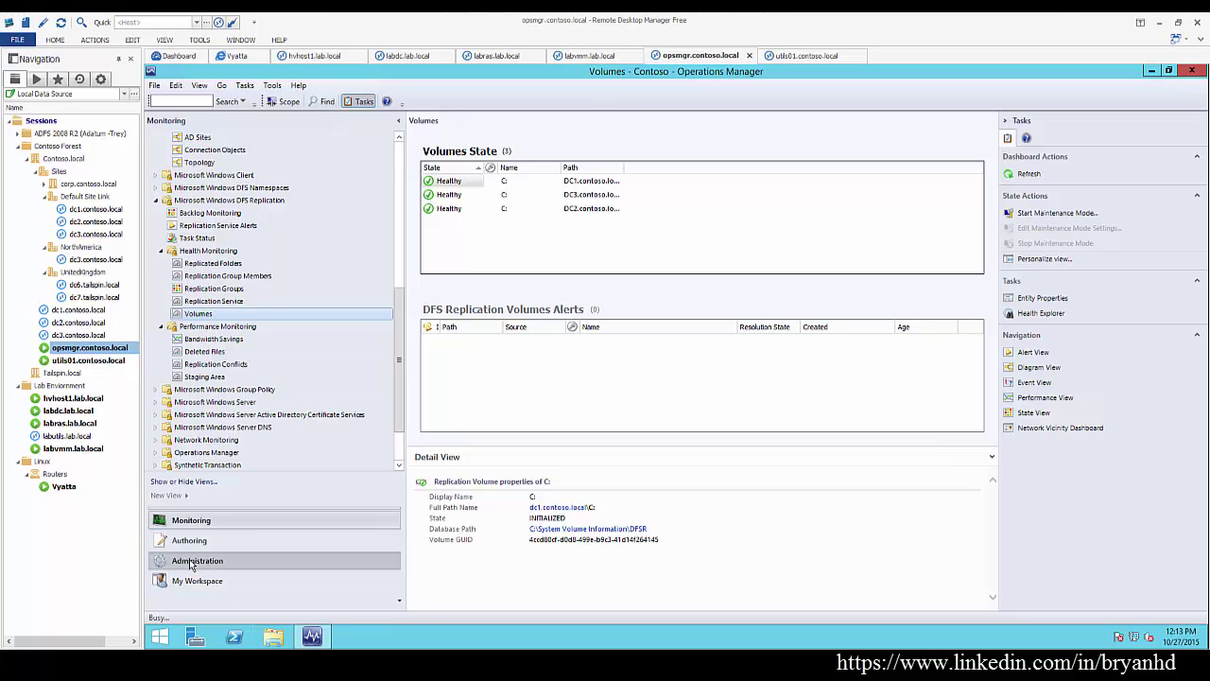